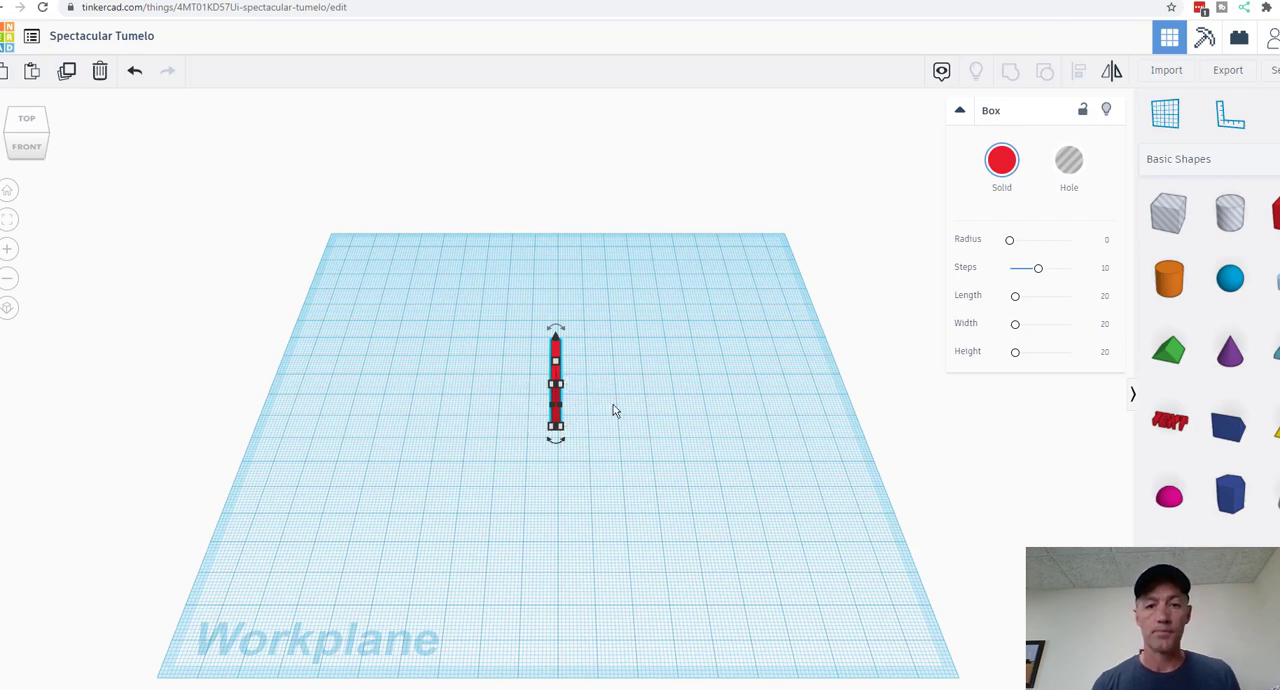
Step: Set the red box's depth to 1 mm
mouse_move(560, 430)
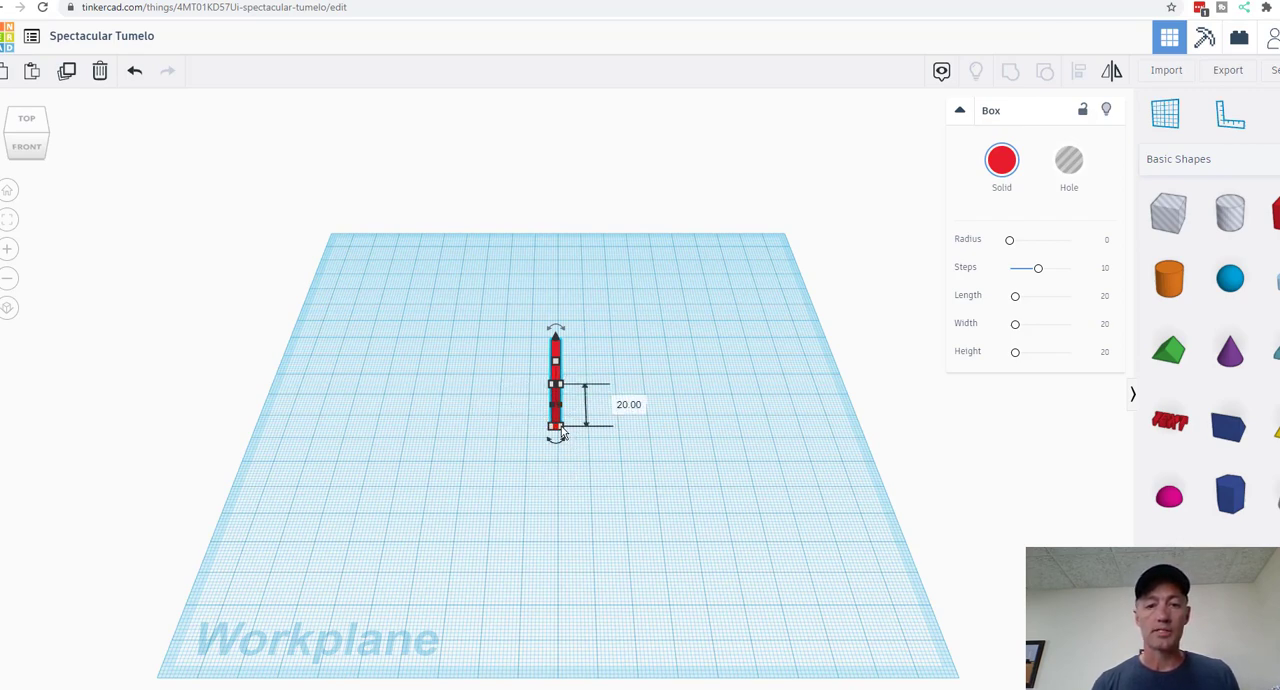
click(636, 405)
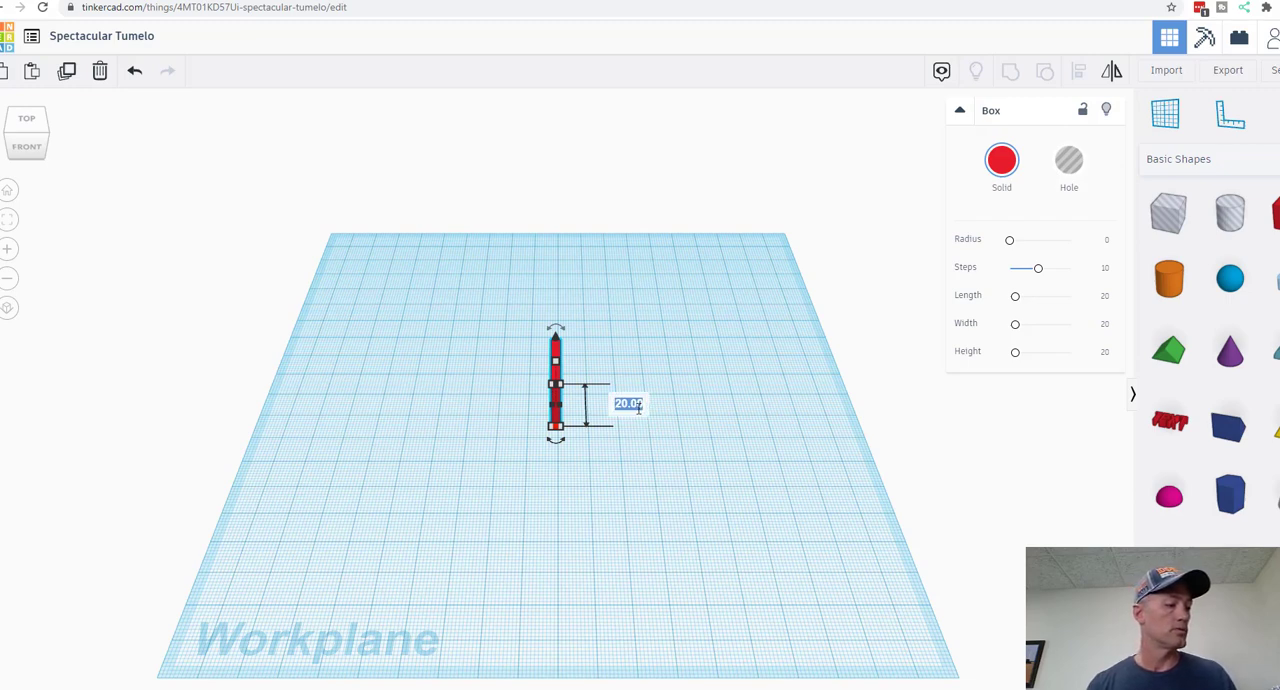
text(1)
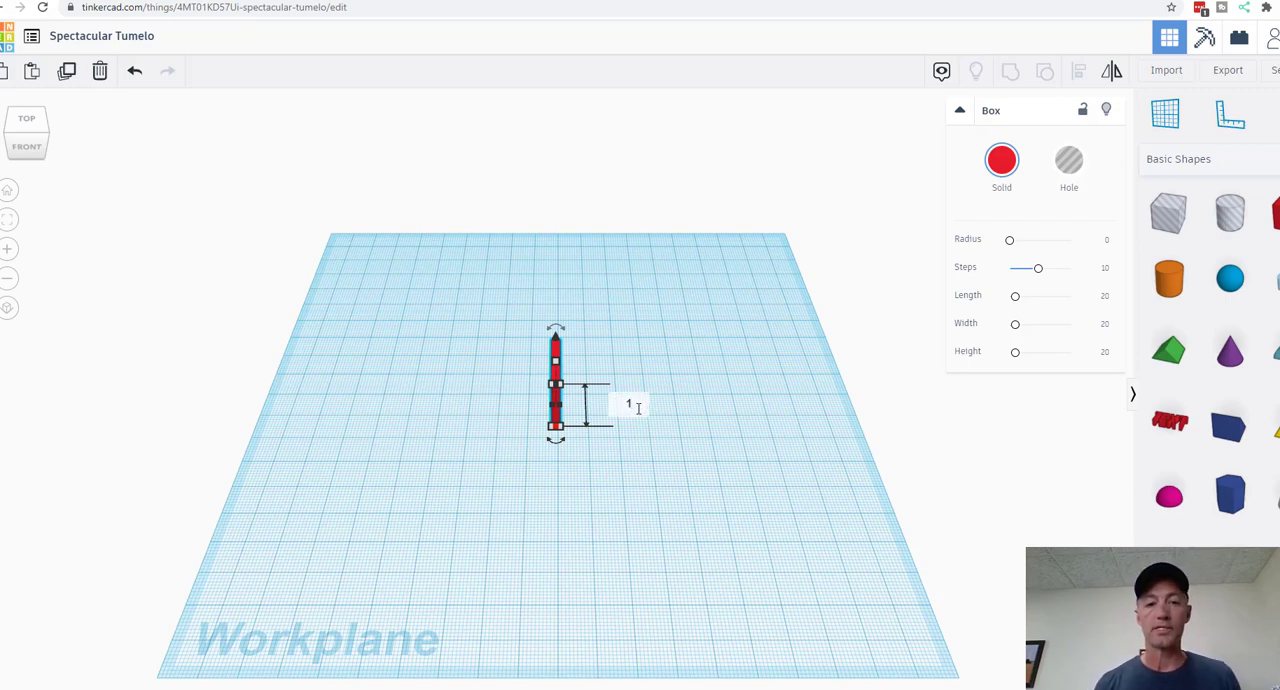
key(Return)
Step: Set the red box's height to 2.3 mm and raise it 7 mm above the workplane
right_drag(720, 445, 717, 390)
mouse_move(555, 336)
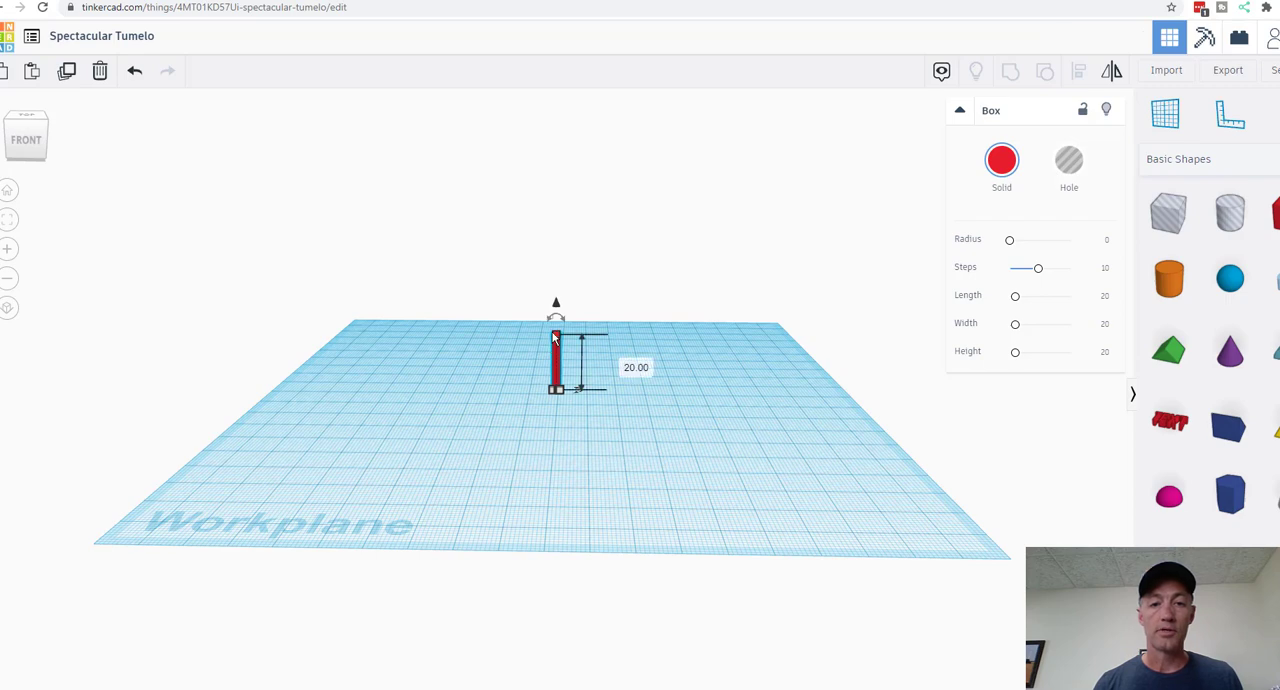
click(627, 365)
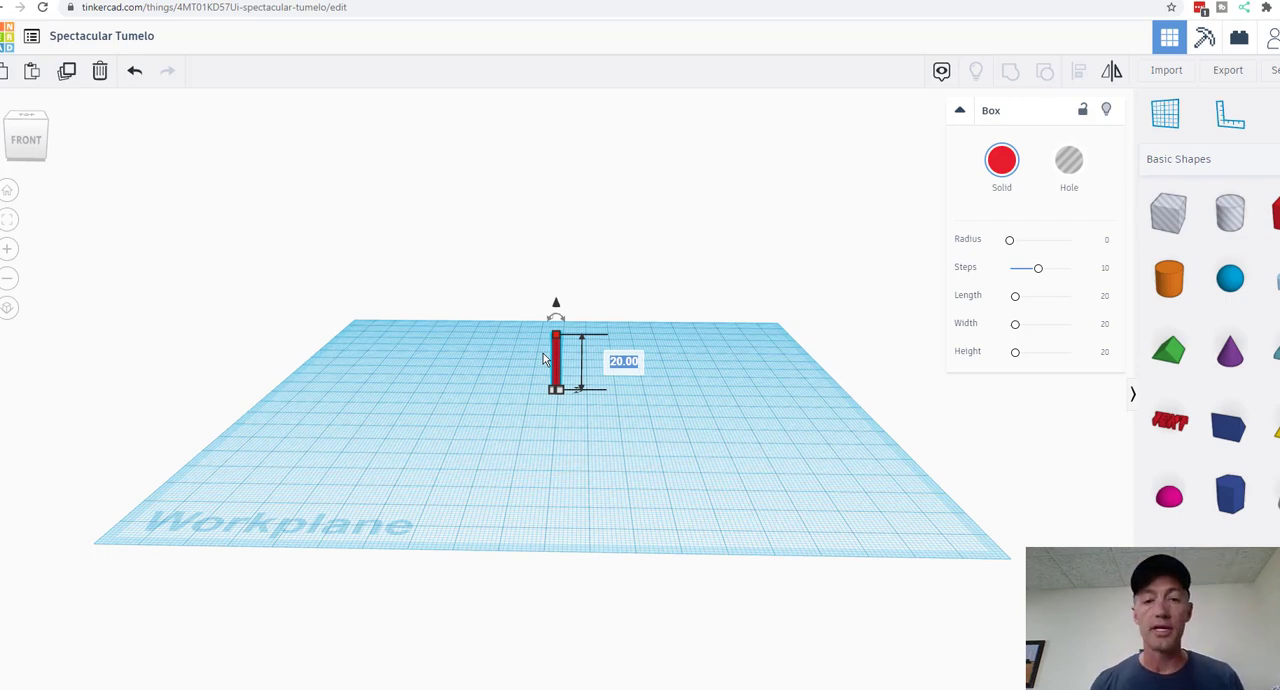
text(2.)
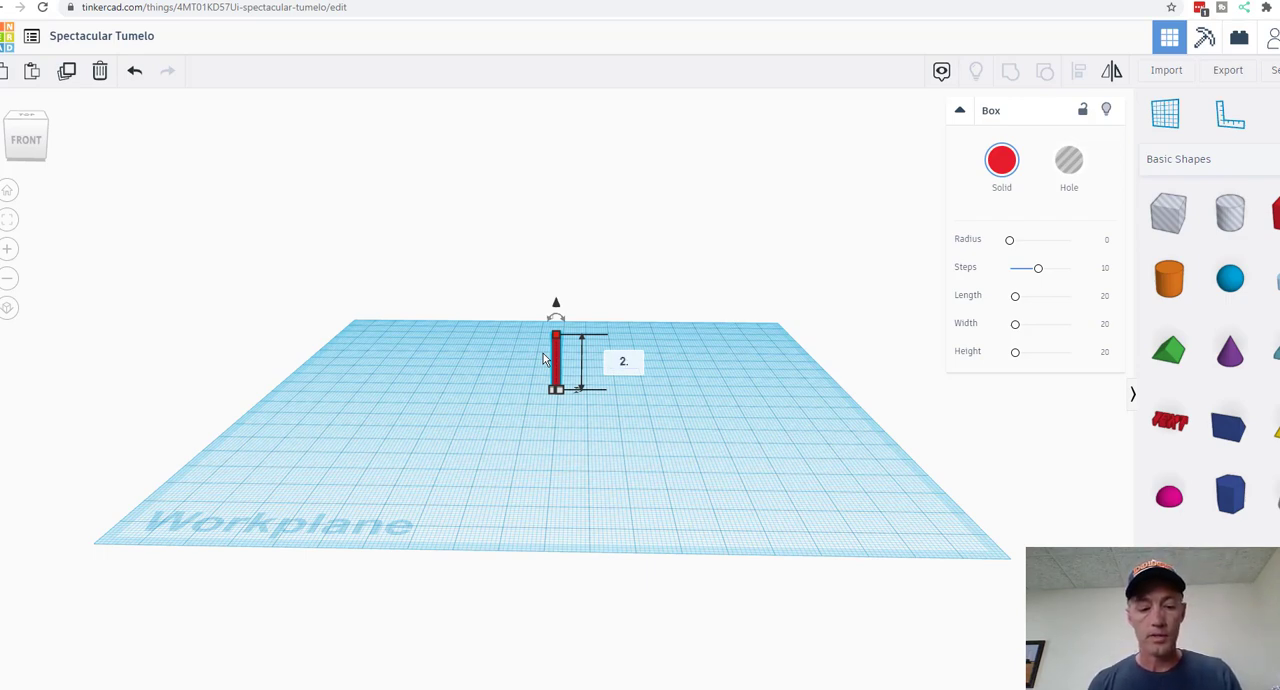
text(3)
key(Return)
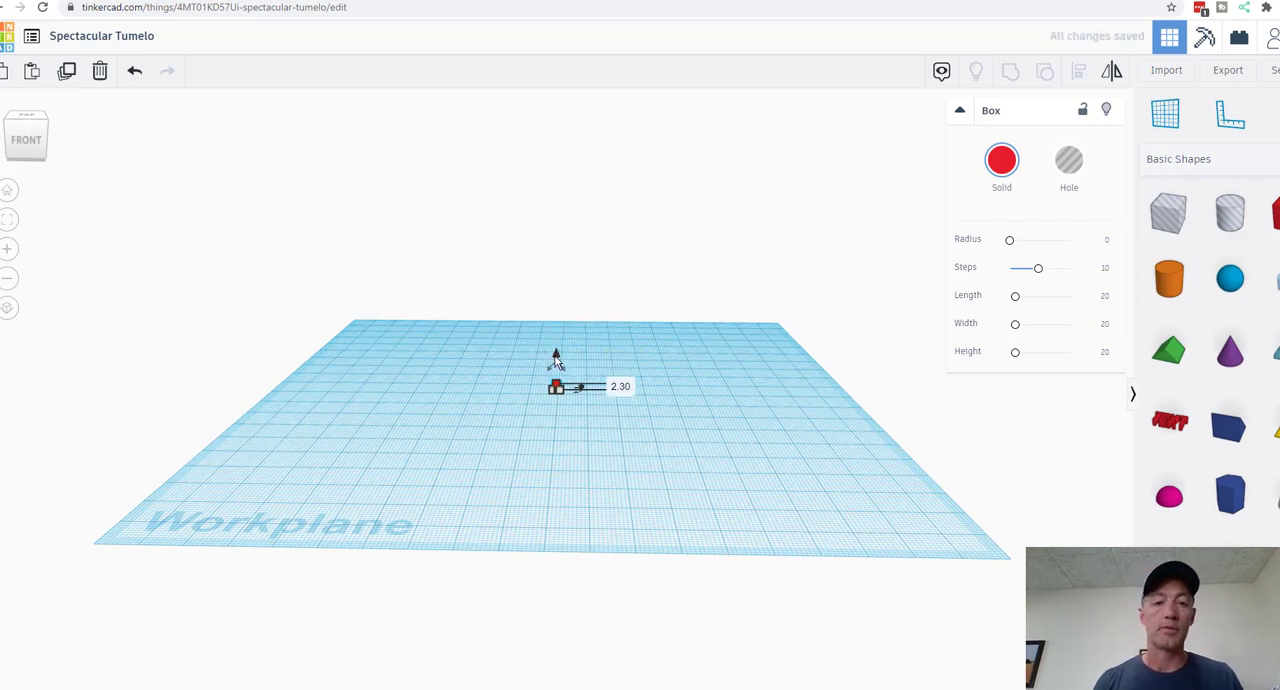
drag(556, 358, 557, 337)
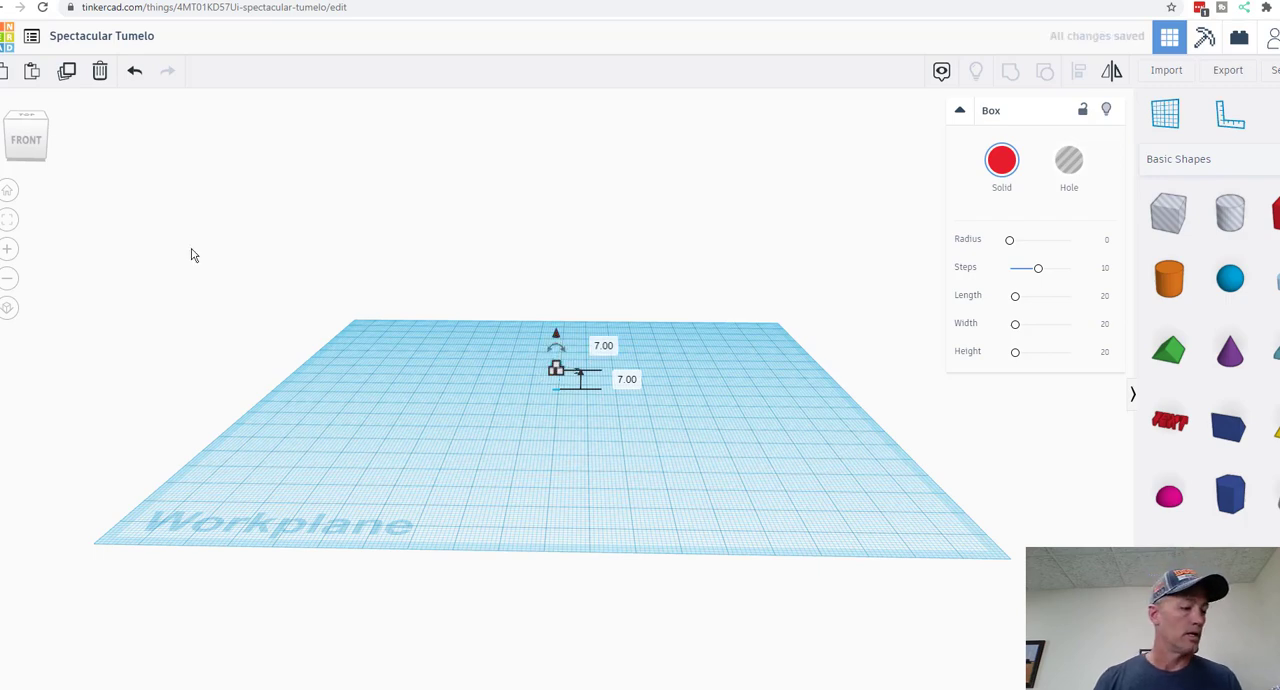
Step: Duplicate the raised red box and lower the copy by 5 mm, to 2 mm above the workplane
click(66, 72)
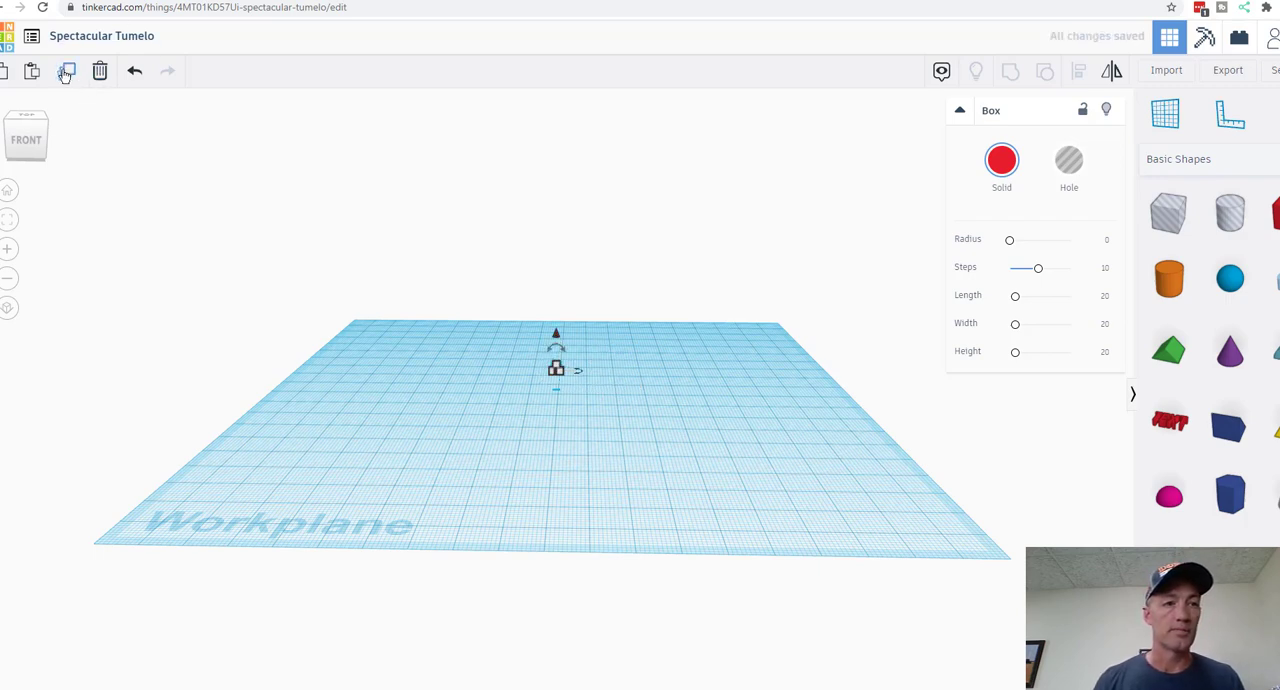
click(66, 72)
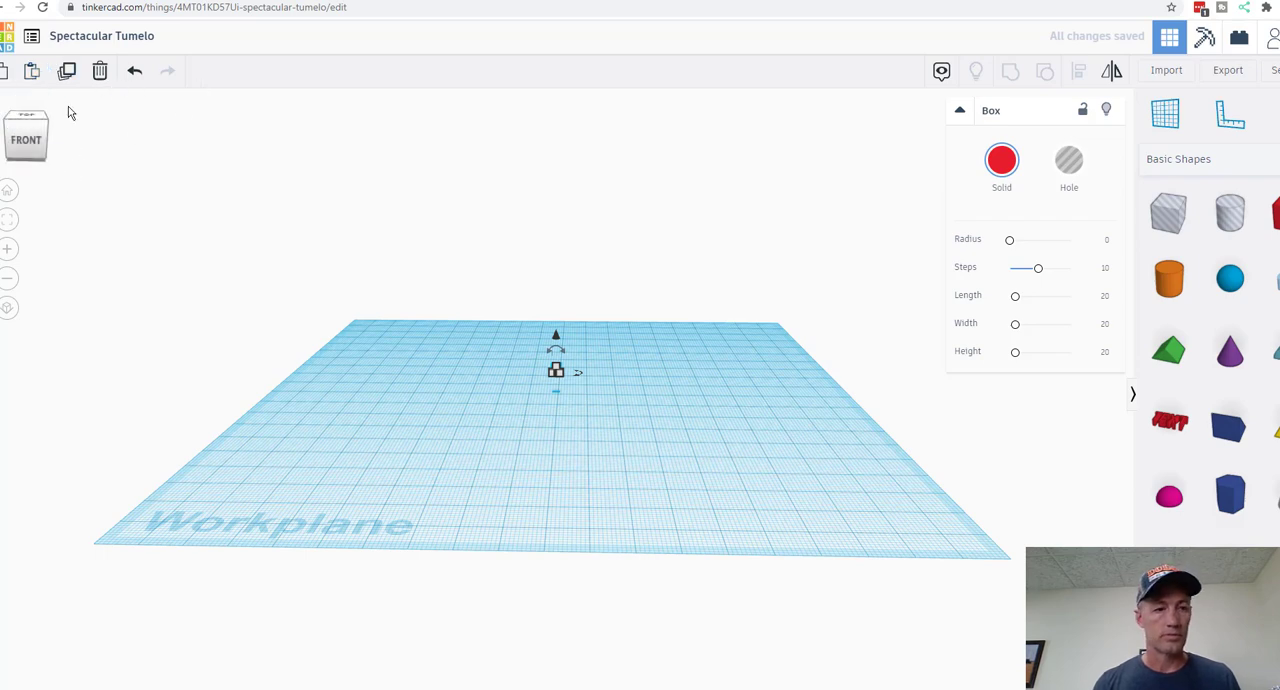
click(134, 71)
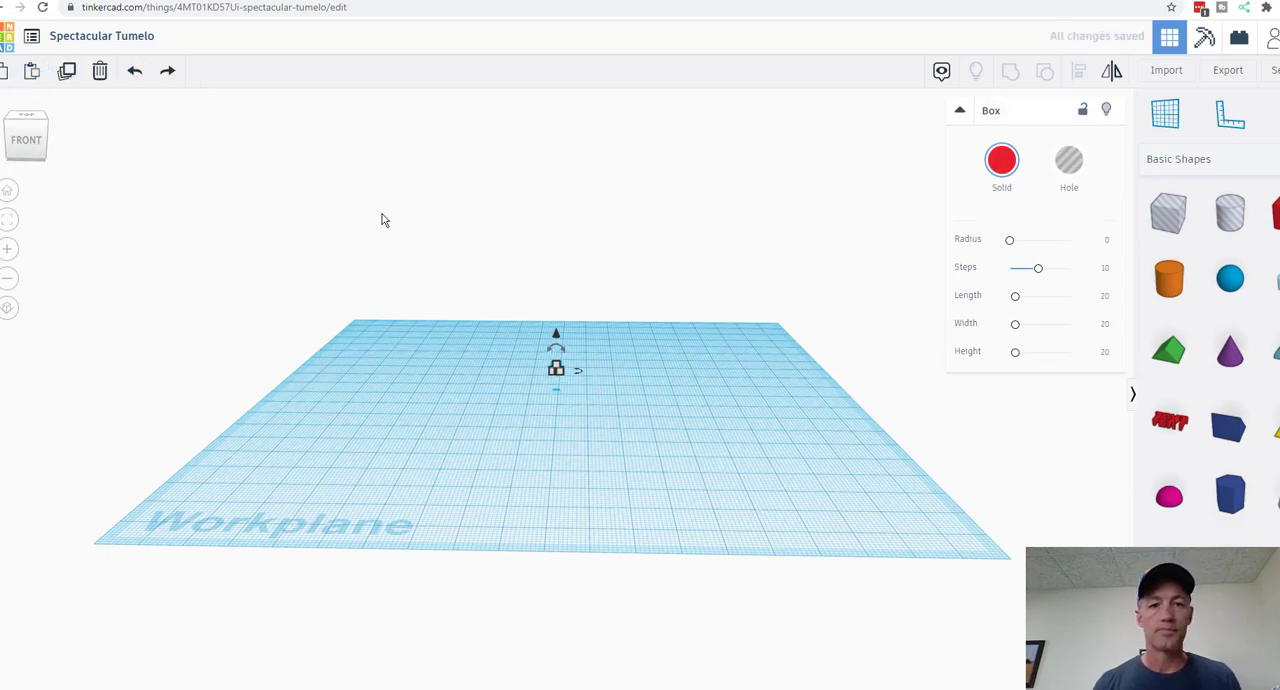
drag(557, 338, 562, 347)
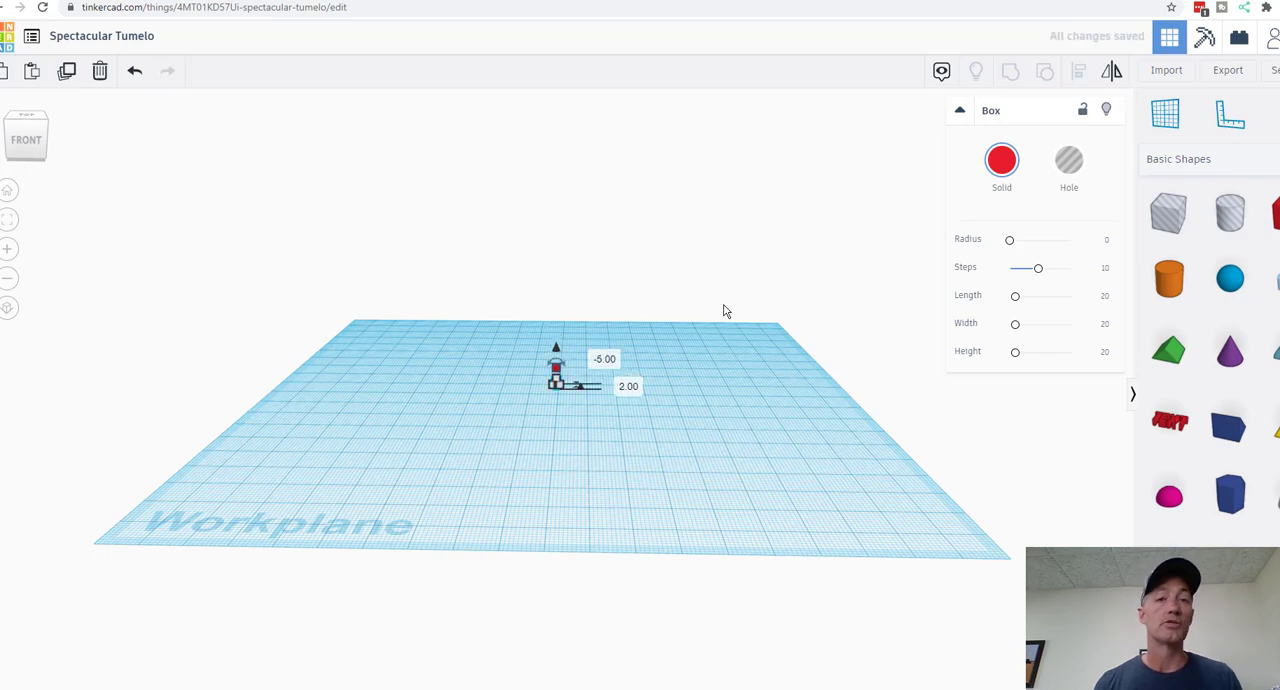
Step: Colour the lower box yellow and set its width to 1.6 mm
click(1006, 180)
click(1036, 290)
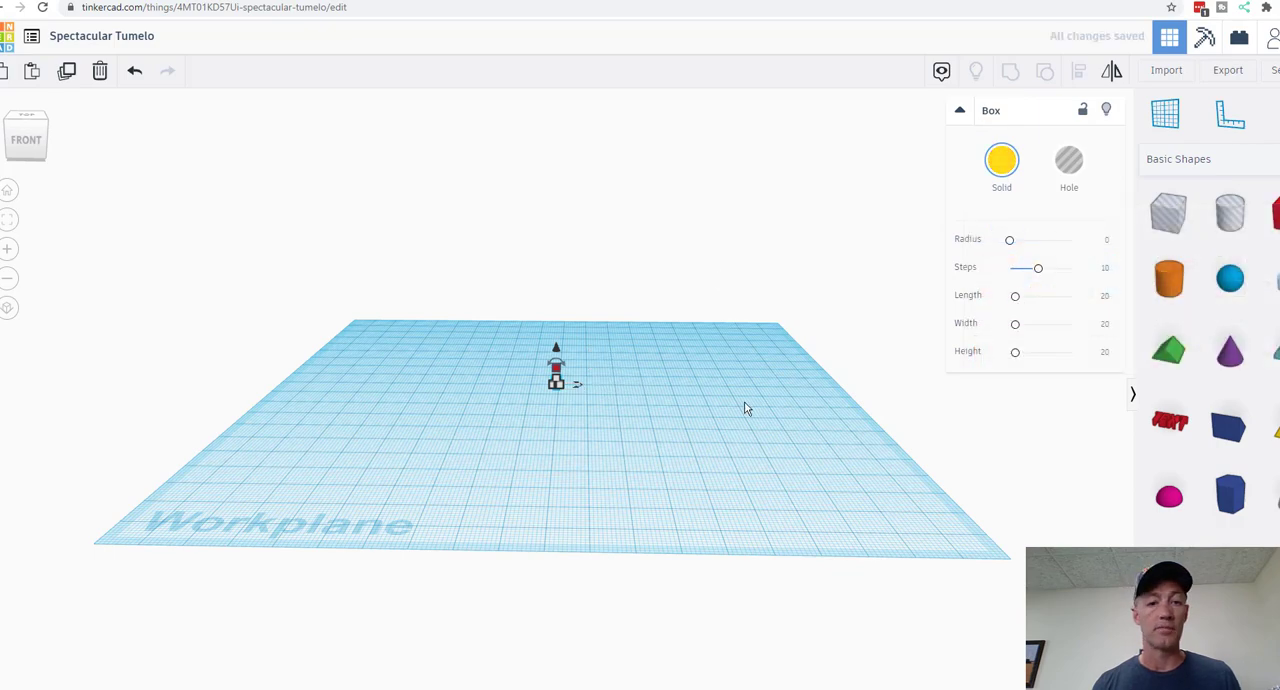
click(10, 249)
click(14, 249)
click(27, 249)
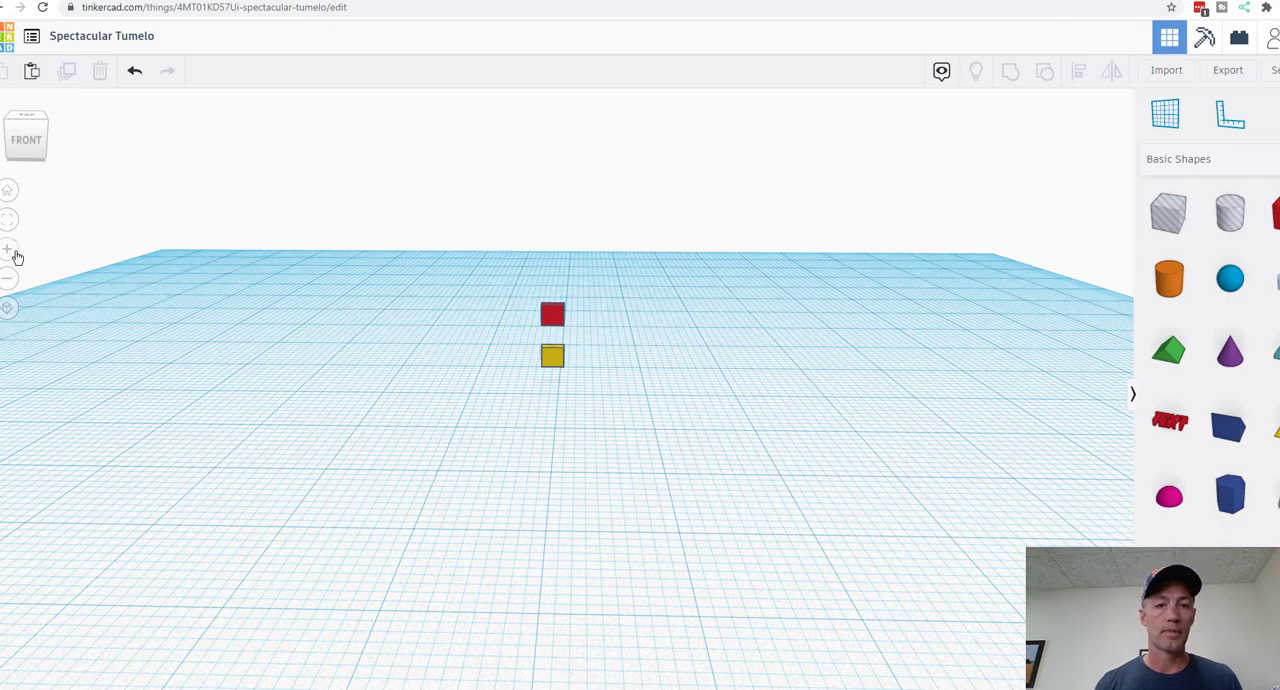
click(10, 249)
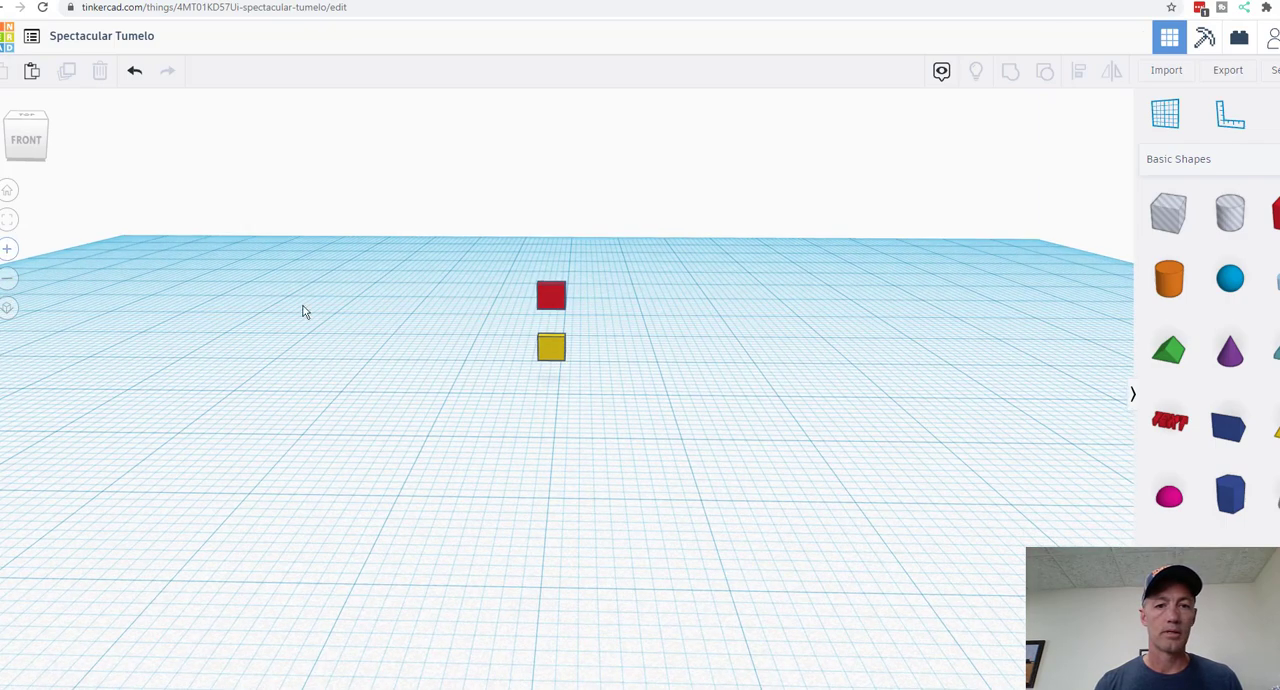
click(548, 348)
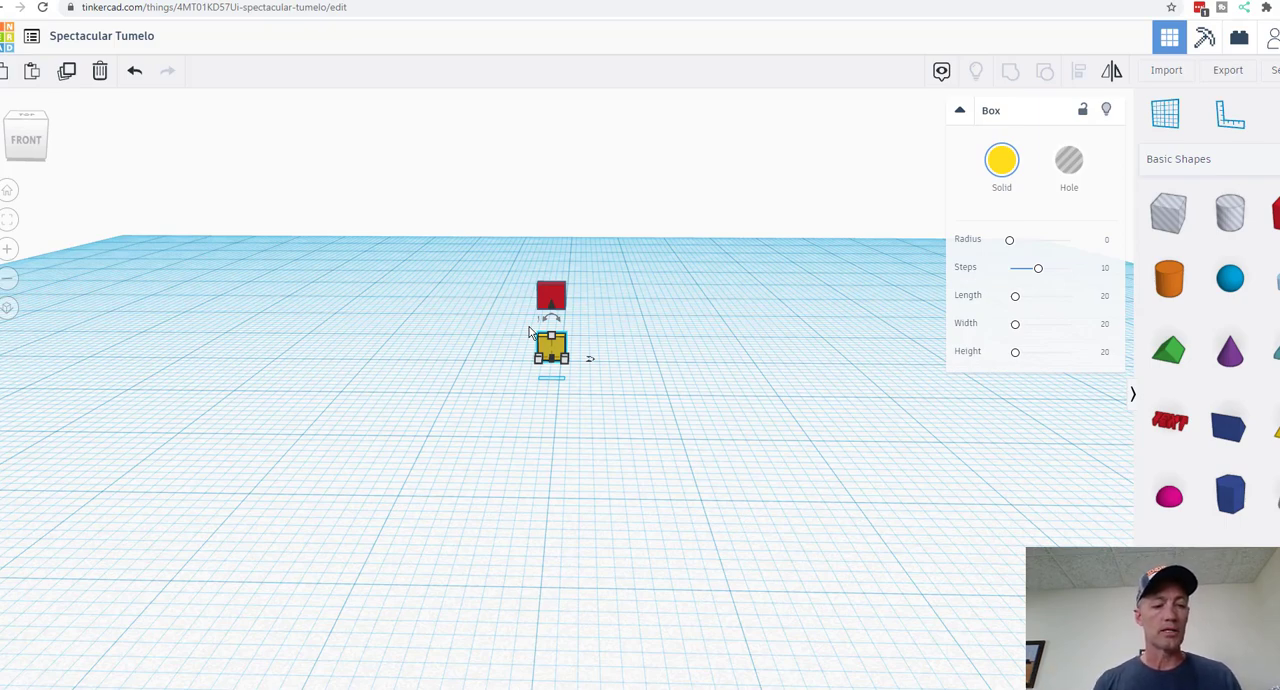
click(549, 382)
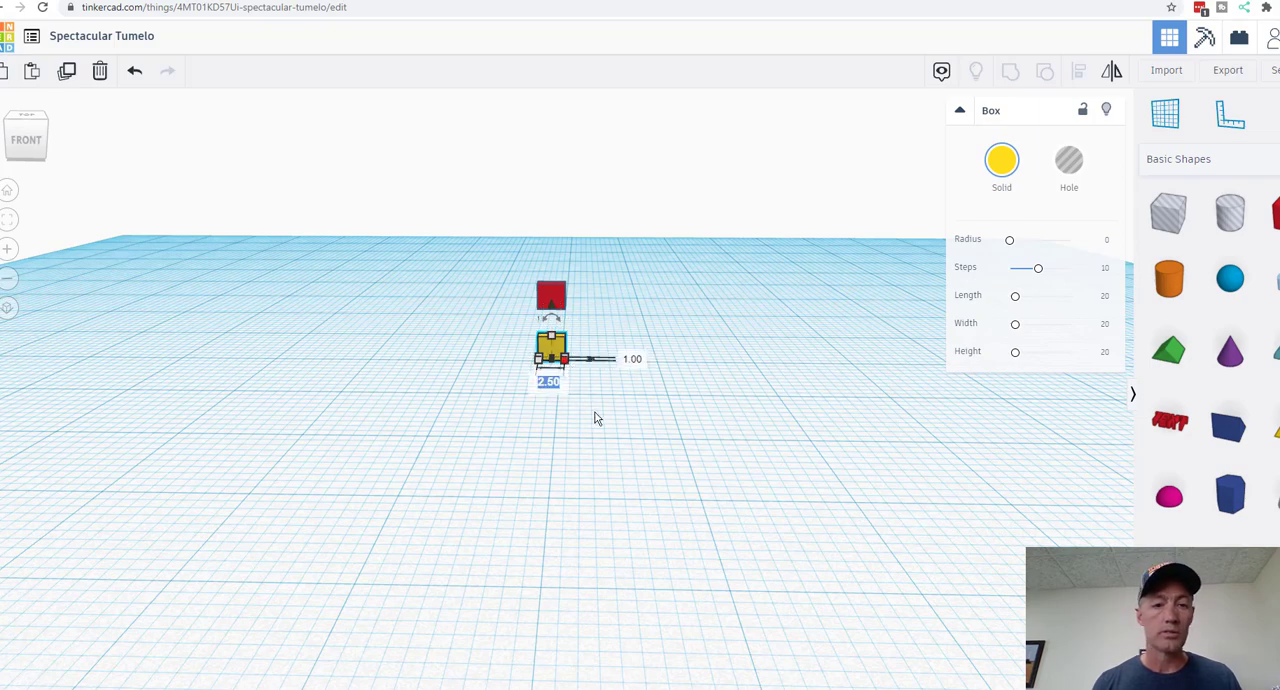
text(1)
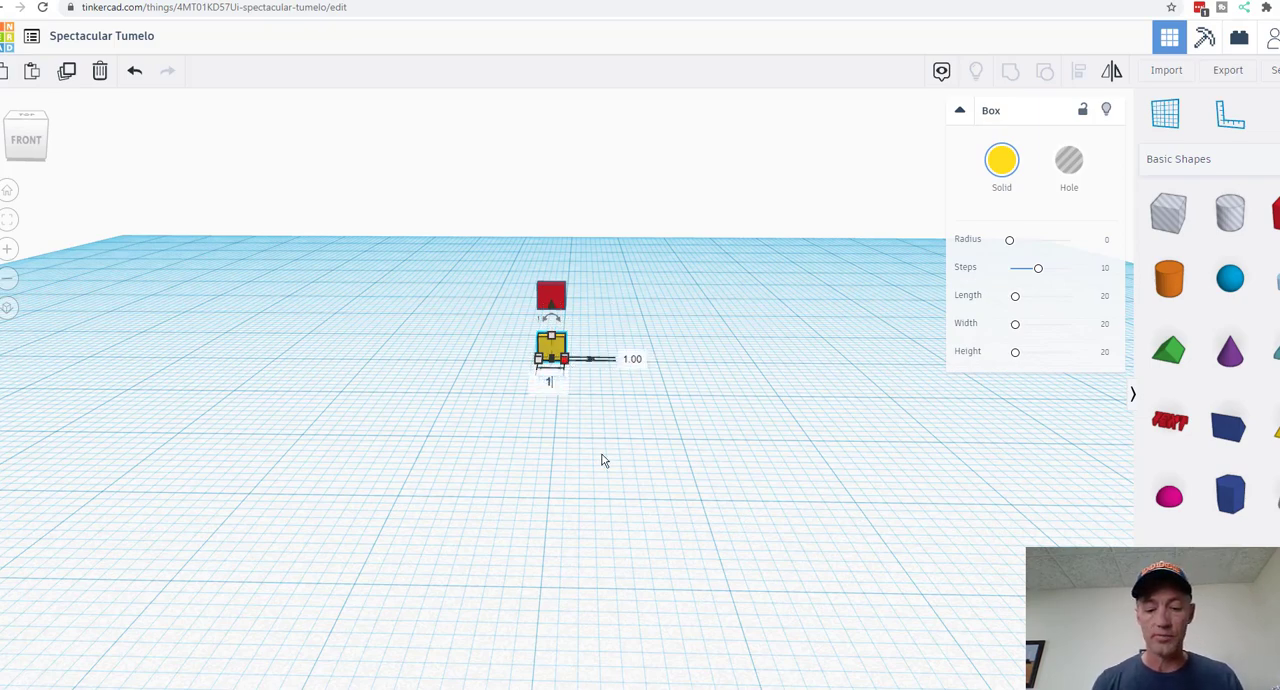
text(.6)
key(Return)
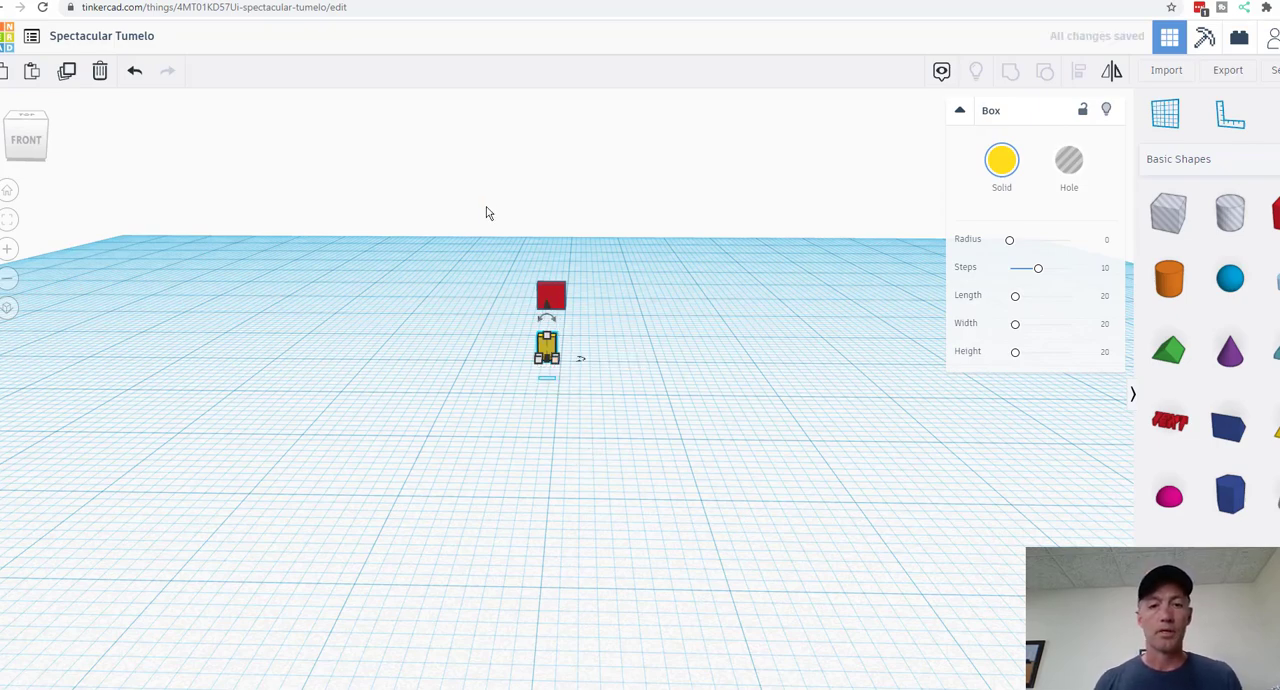
Step: Align the yellow box and the red box on their centres across the width
drag(488, 200, 650, 410)
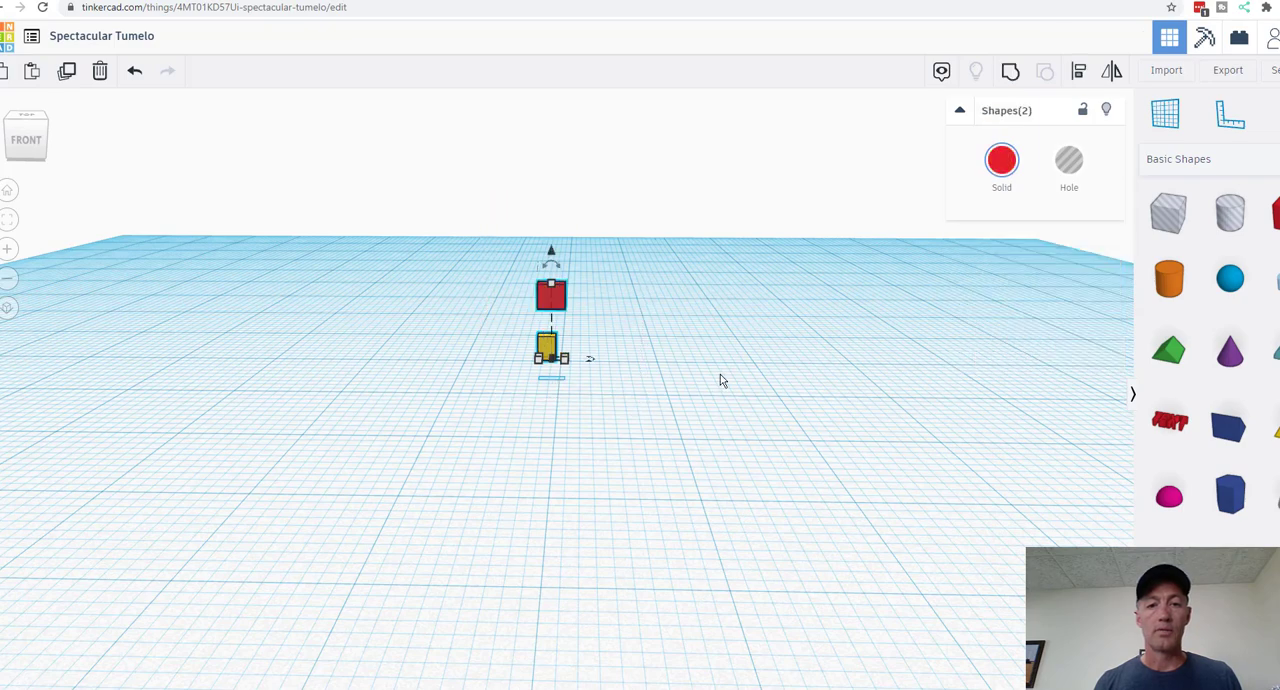
click(1078, 74)
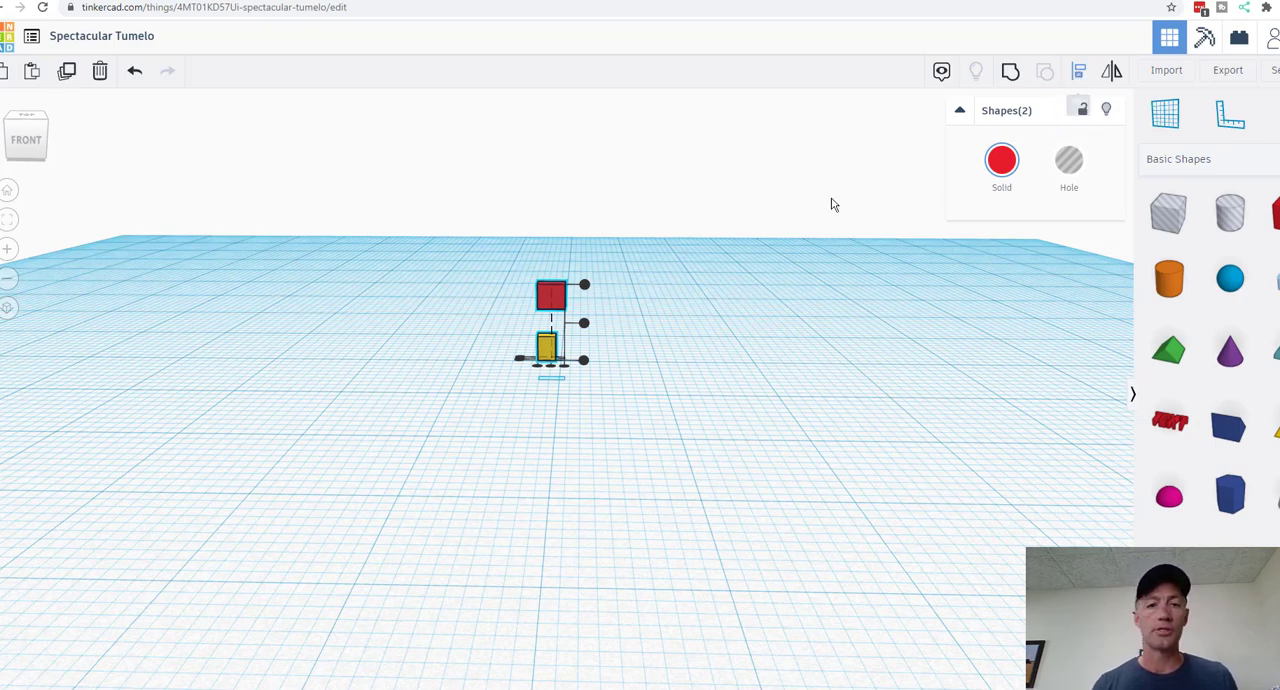
click(550, 368)
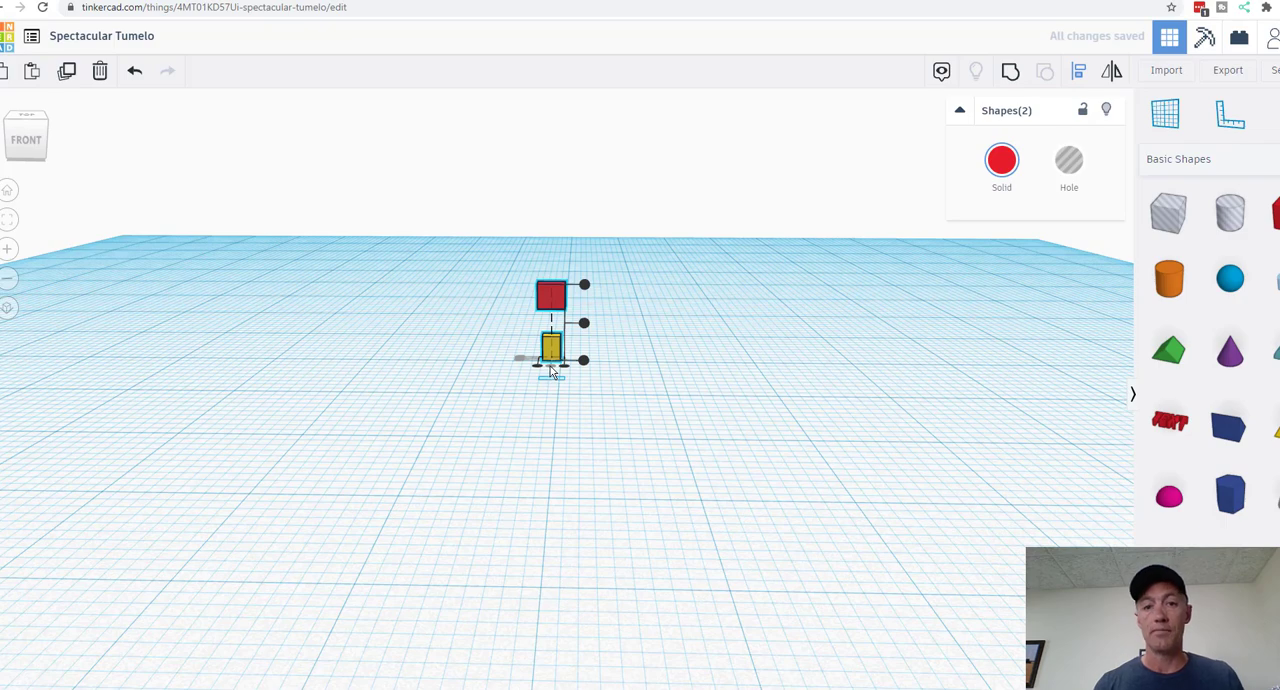
Step: Try the yellow box and the red box in turn as the alignment reference, leaving the Align tool without aligning
click(553, 350)
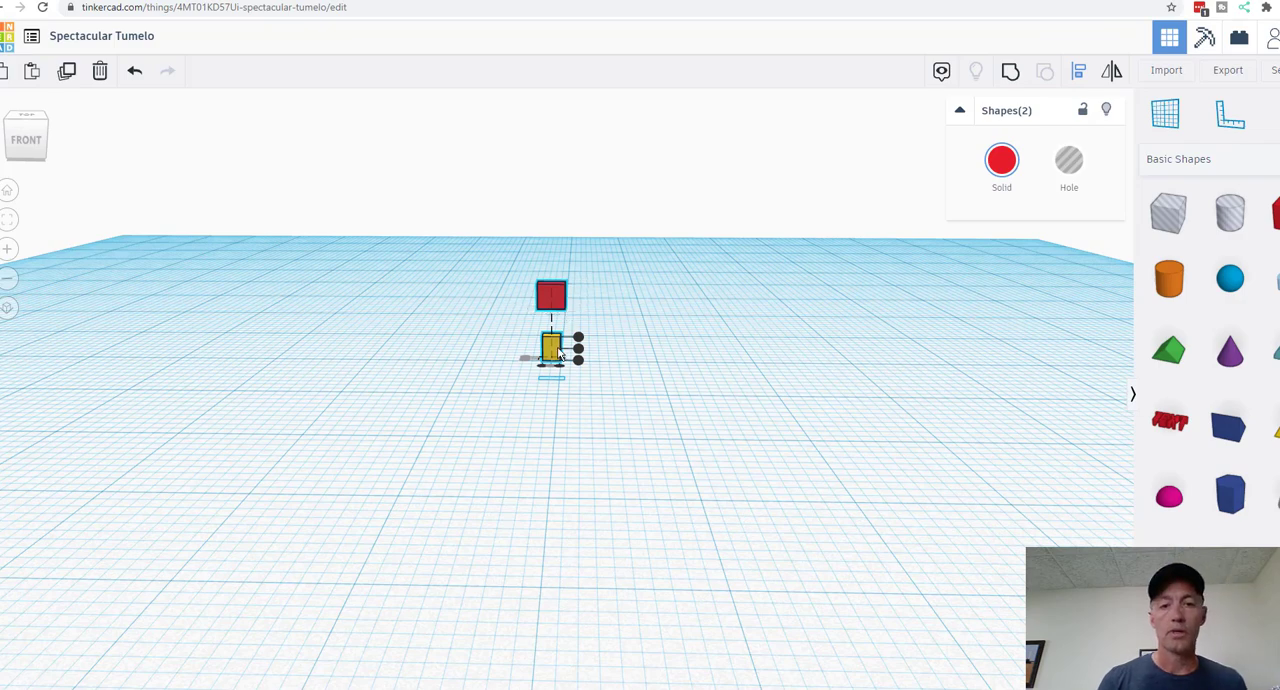
click(557, 353)
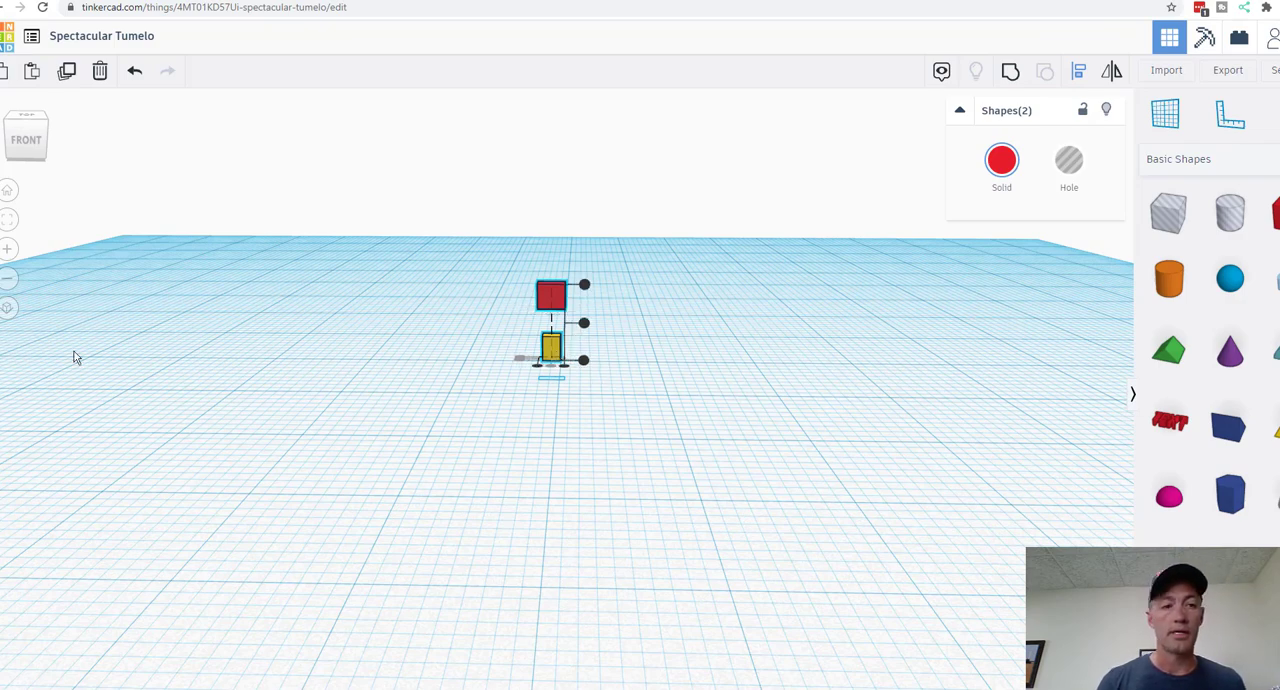
click(7, 248)
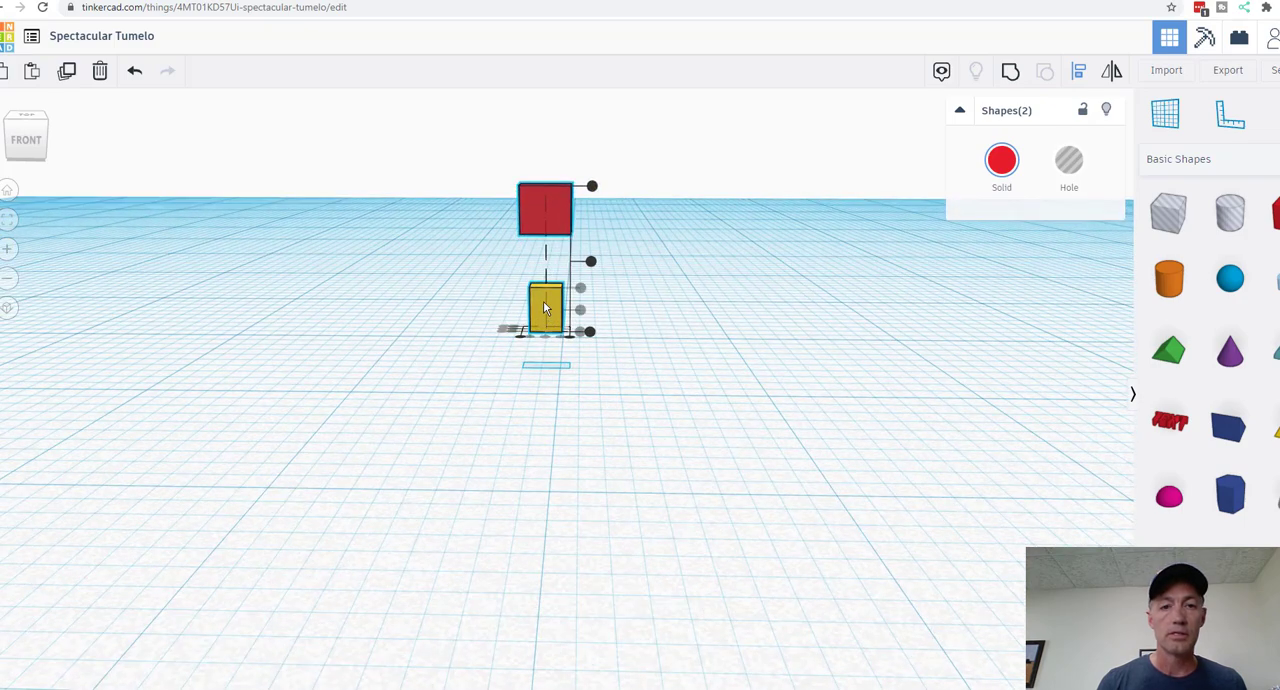
click(543, 302)
click(537, 212)
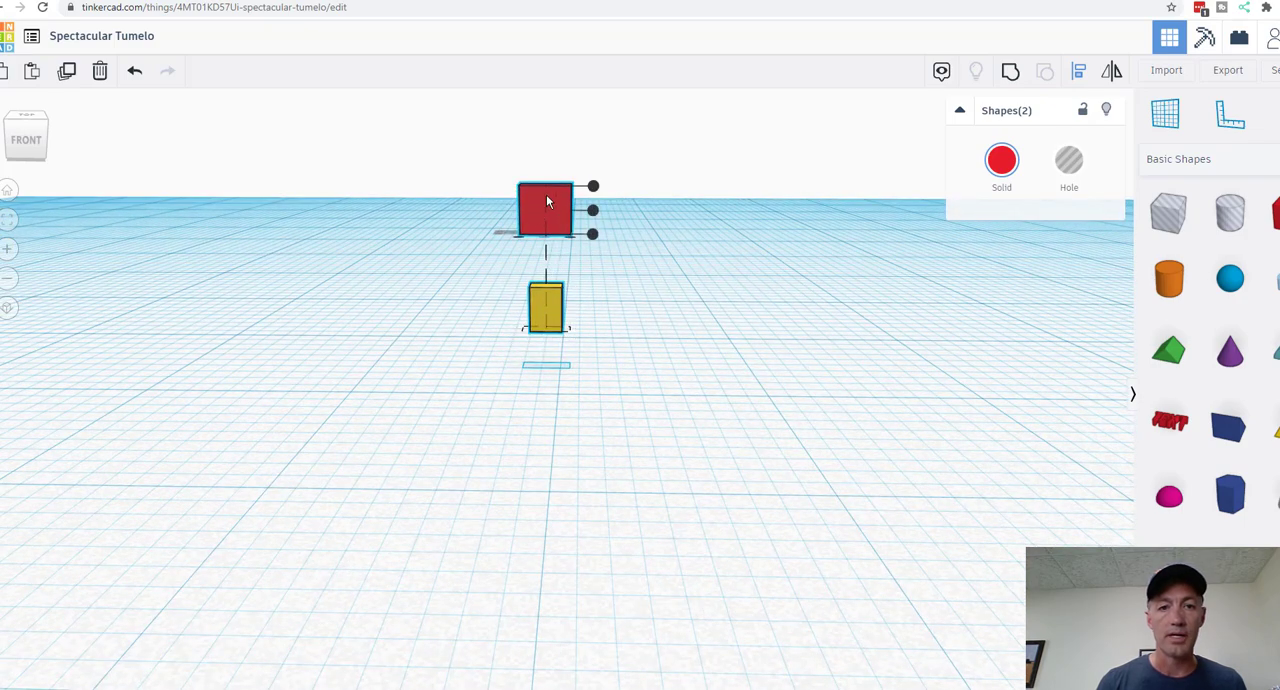
click(834, 306)
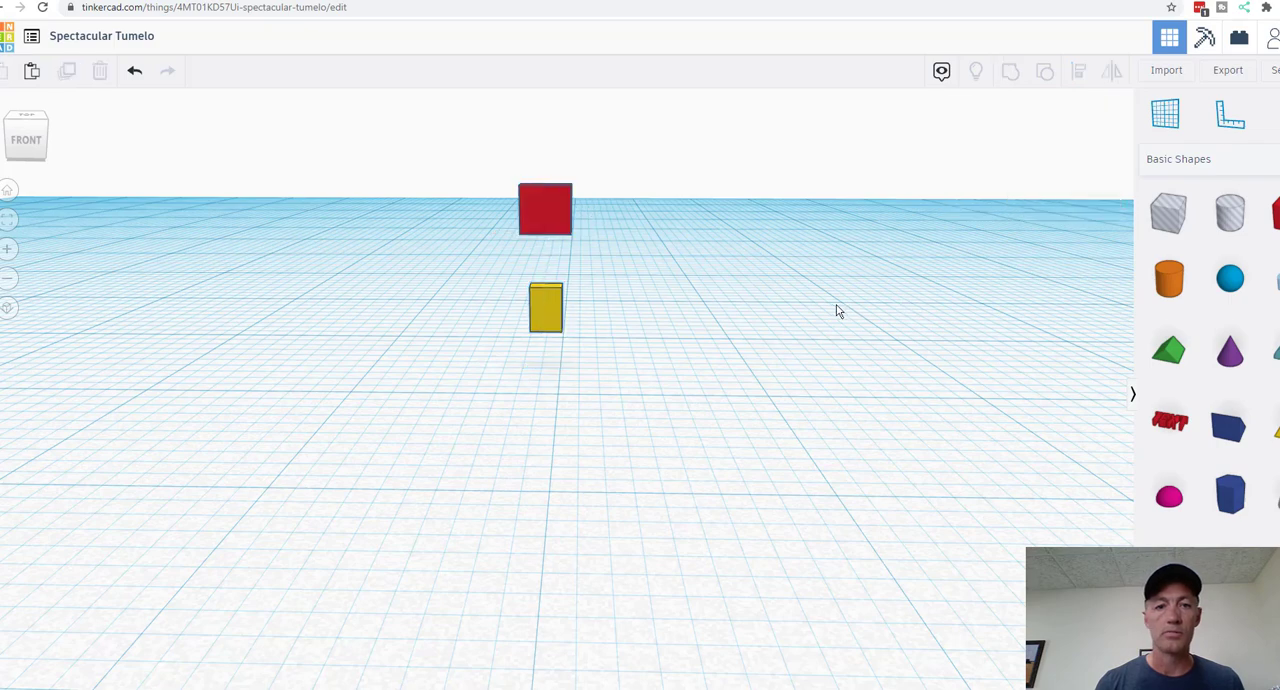
Step: Raise the yellow box until its top overlaps the red box's lower edge, and set its height to 4 mm
click(557, 304)
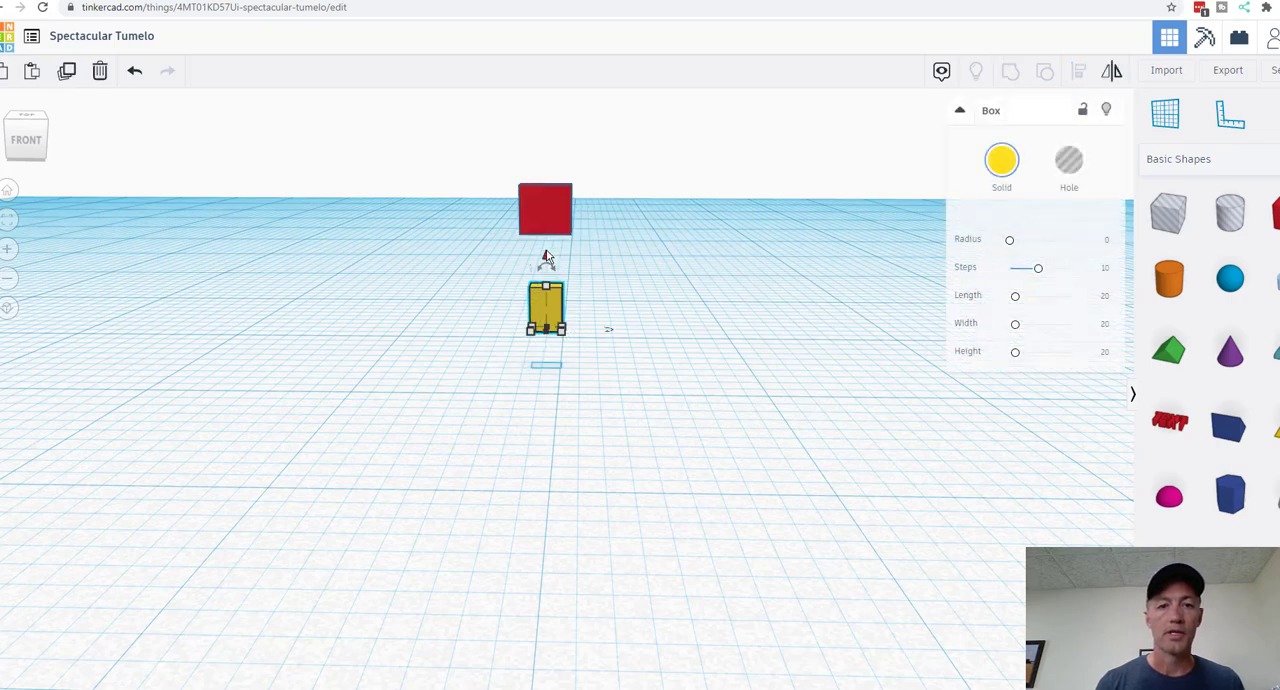
drag(546, 258, 550, 208)
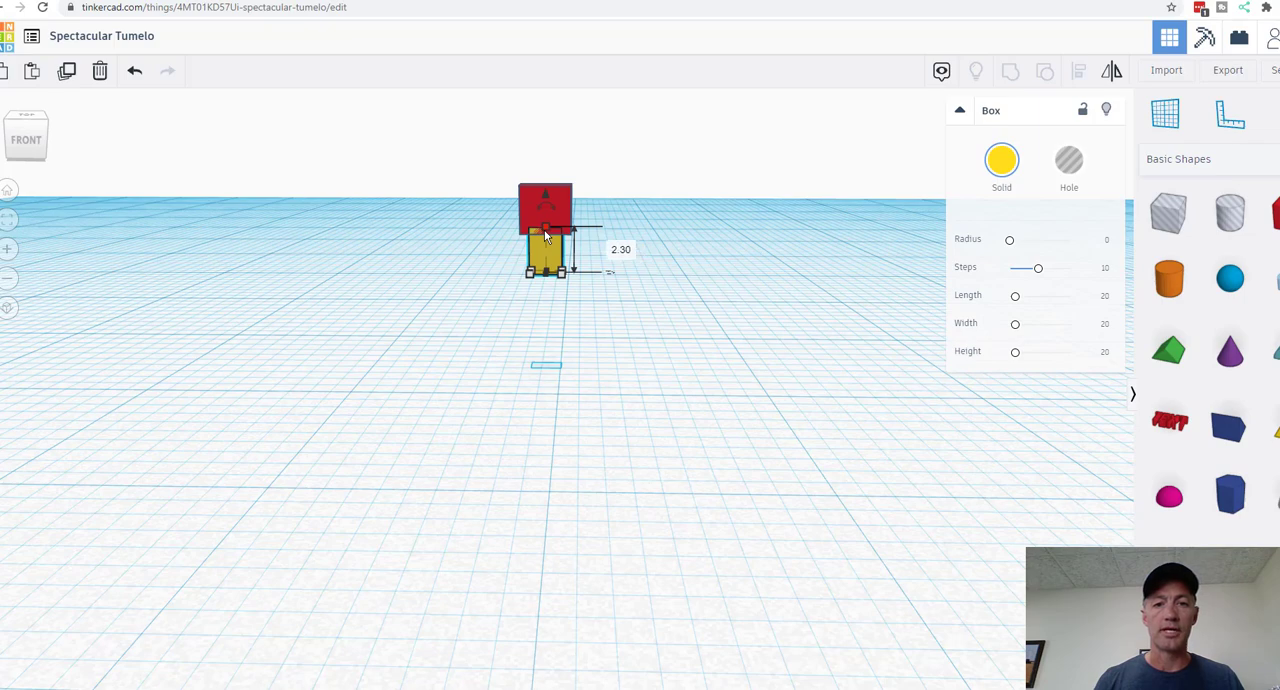
click(621, 249)
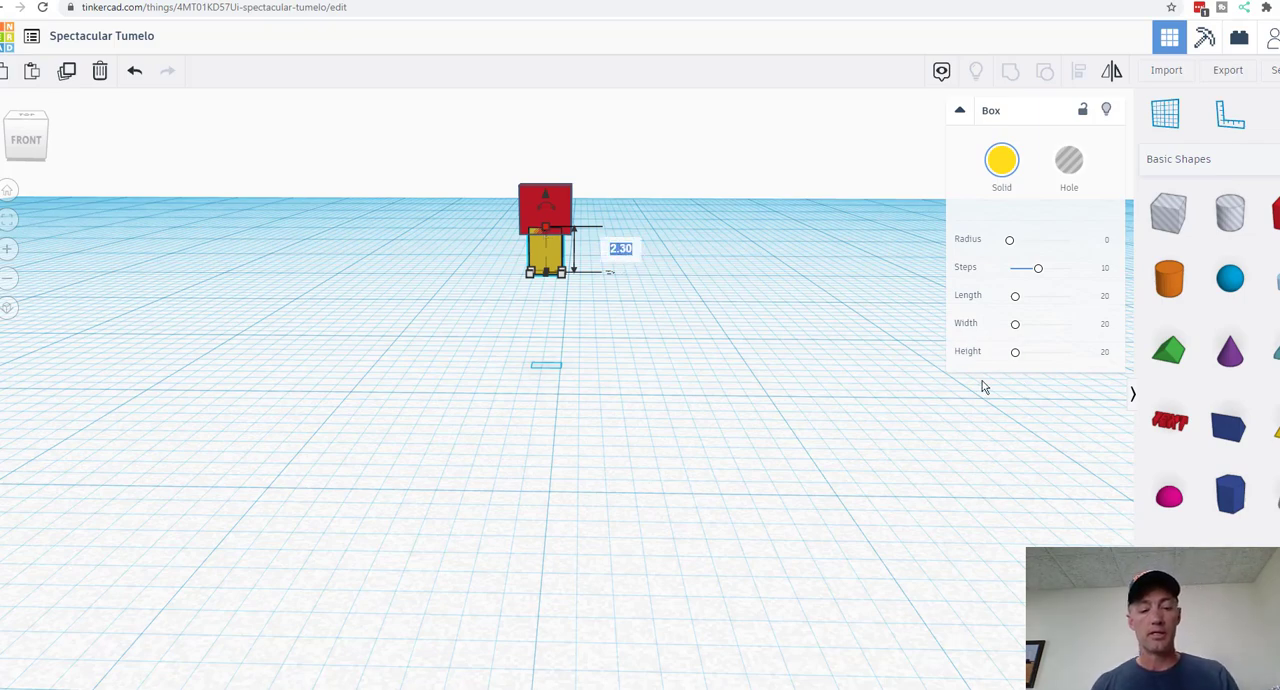
text(4)
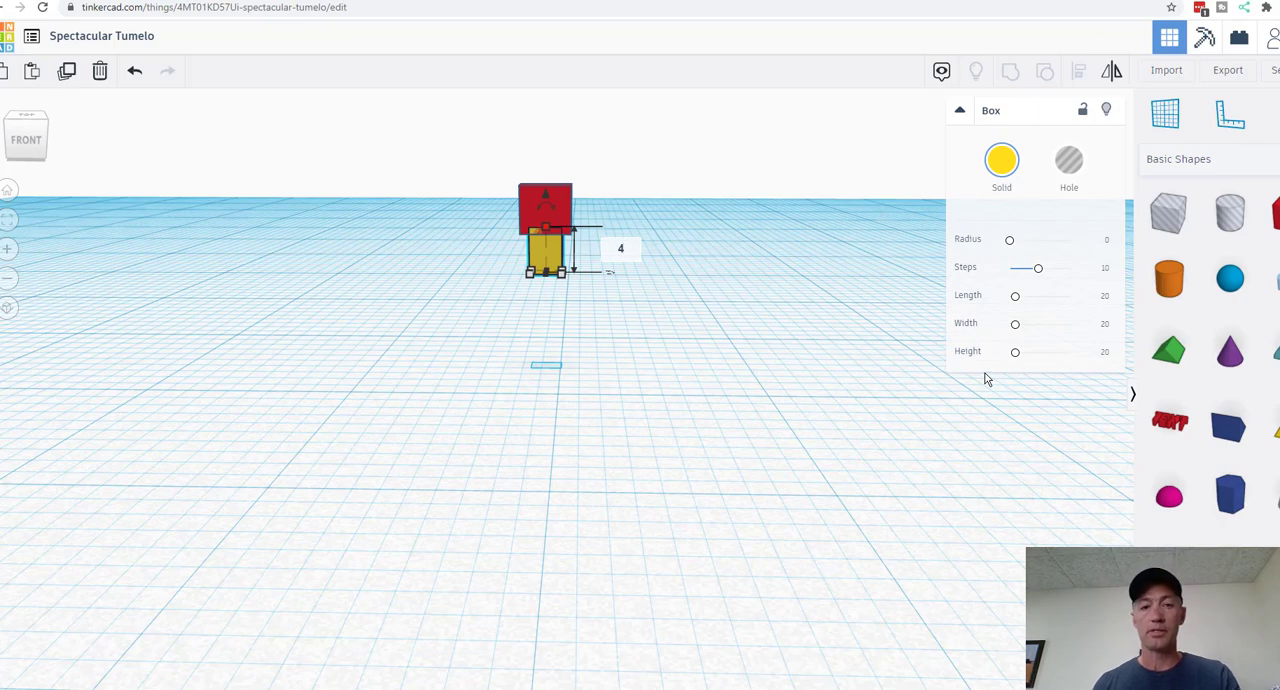
key(Return)
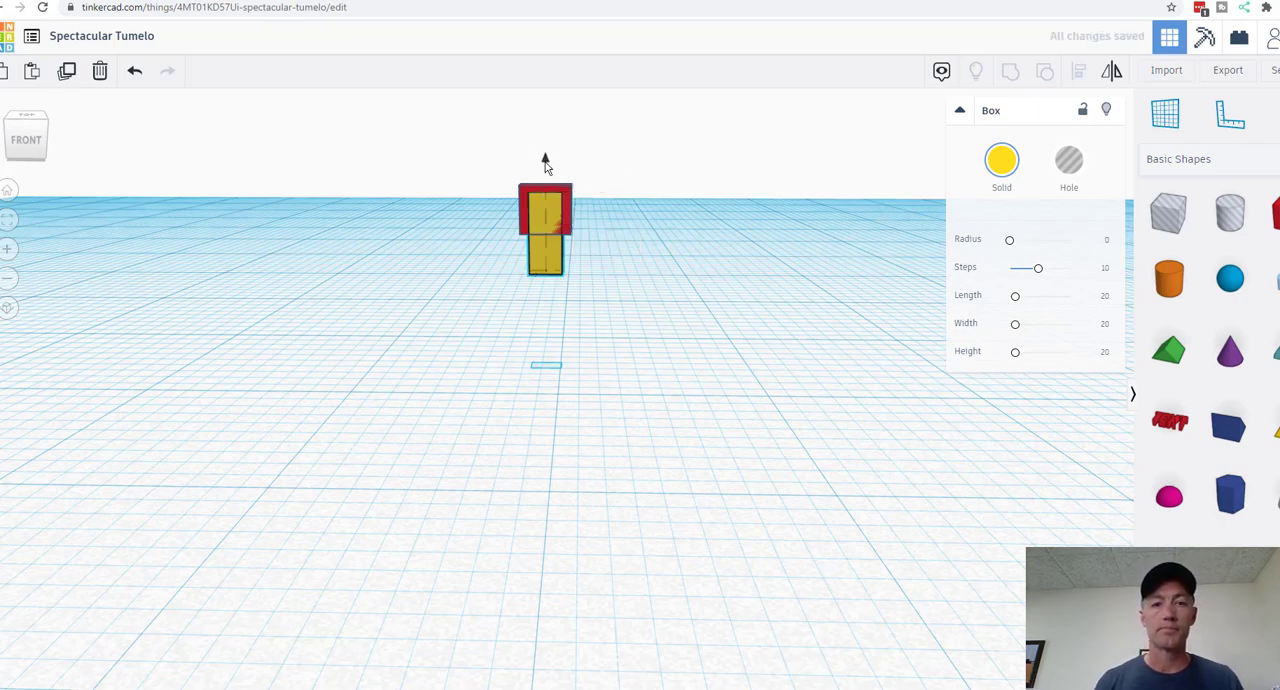
Step: Lower the yellow box beneath the red box and set its elevation above the workplane to 3.25 mm
drag(545, 162, 546, 183)
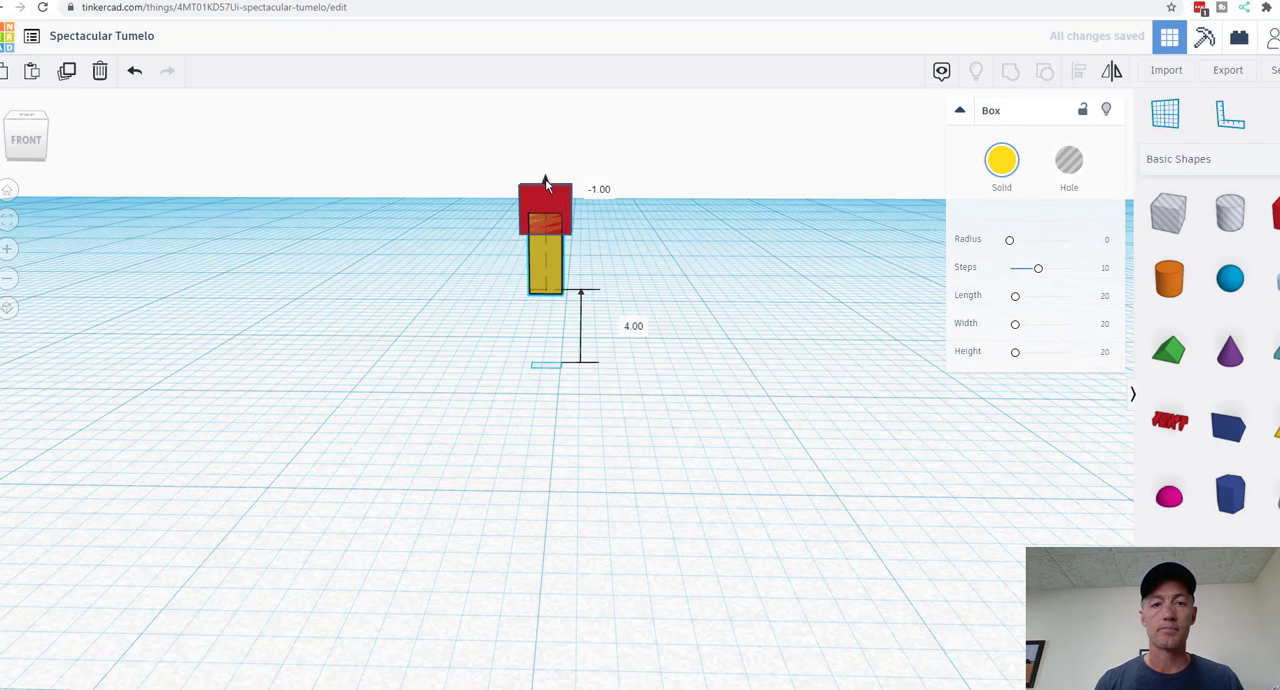
click(634, 326)
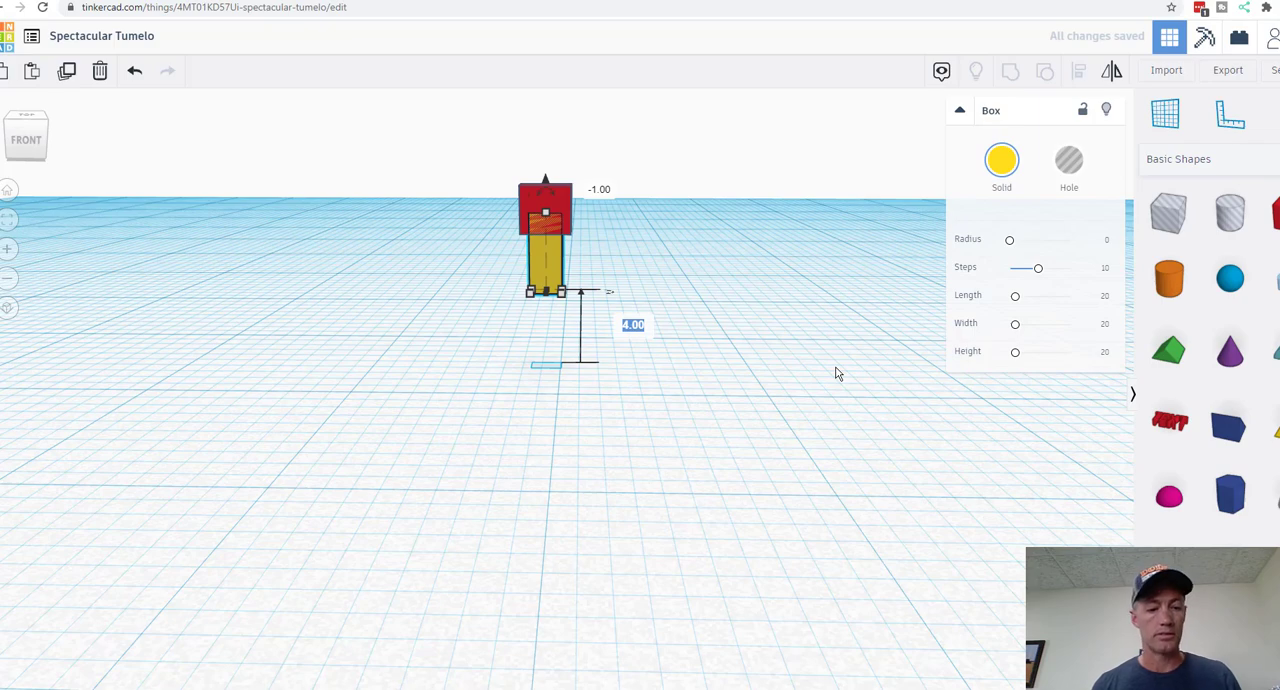
text(3.)
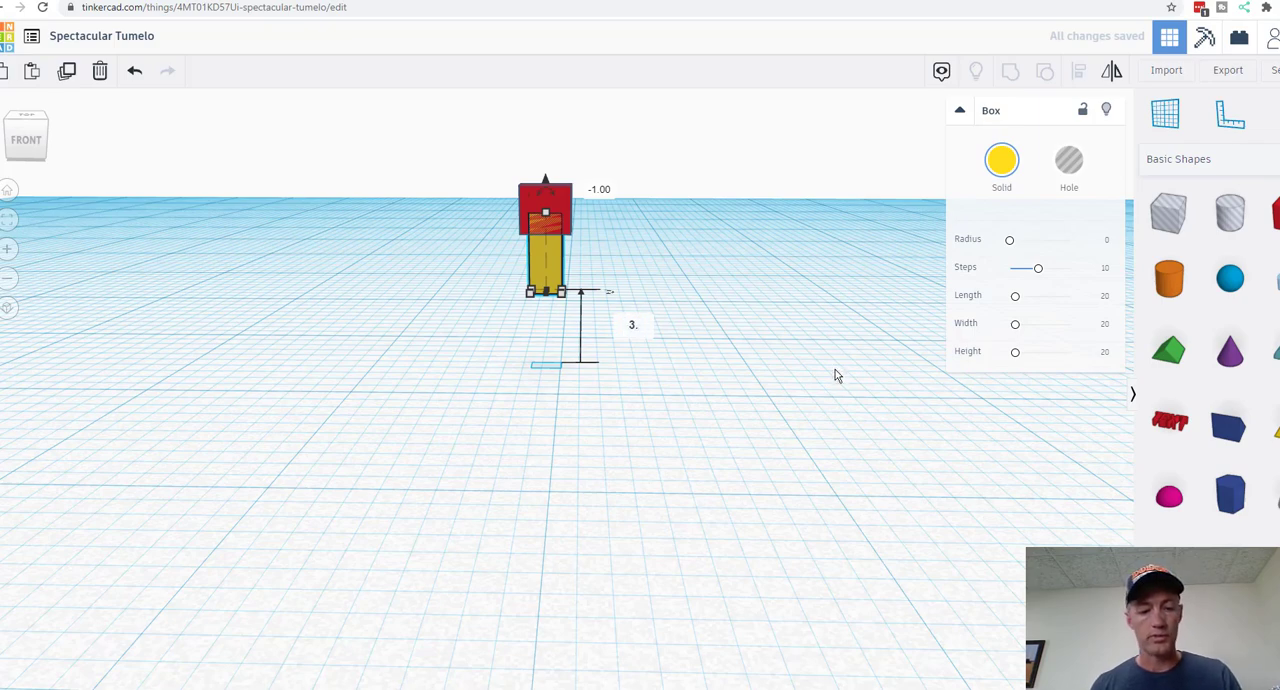
text(25)
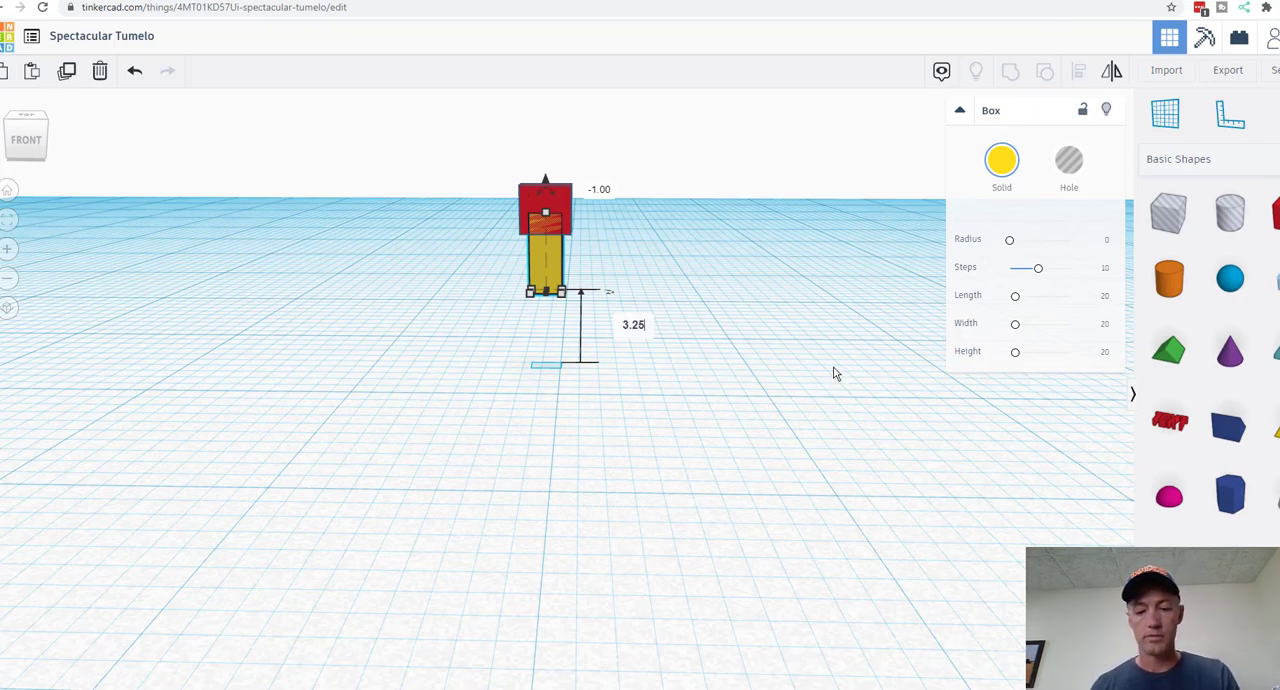
key(Return)
click(753, 346)
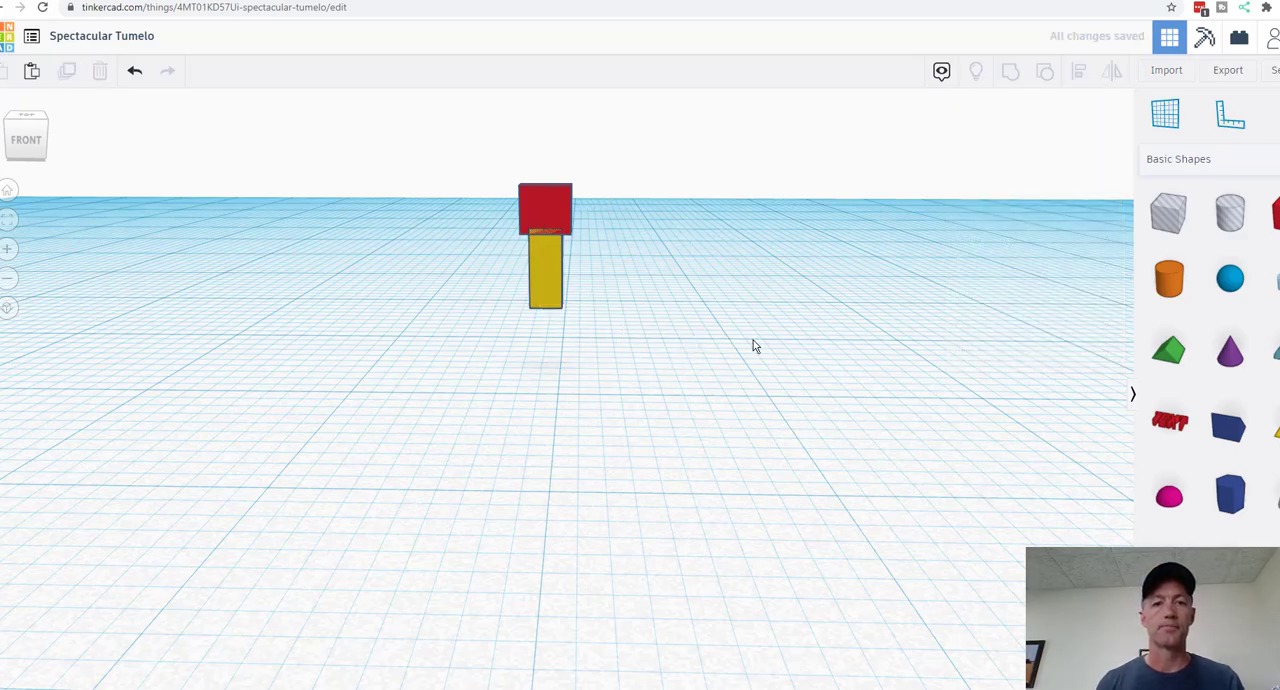
Step: Try edge radii of about 3.58 and 1.49 on the red box, and return the radius to 0
right_drag(753, 346, 28, 351)
click(557, 250)
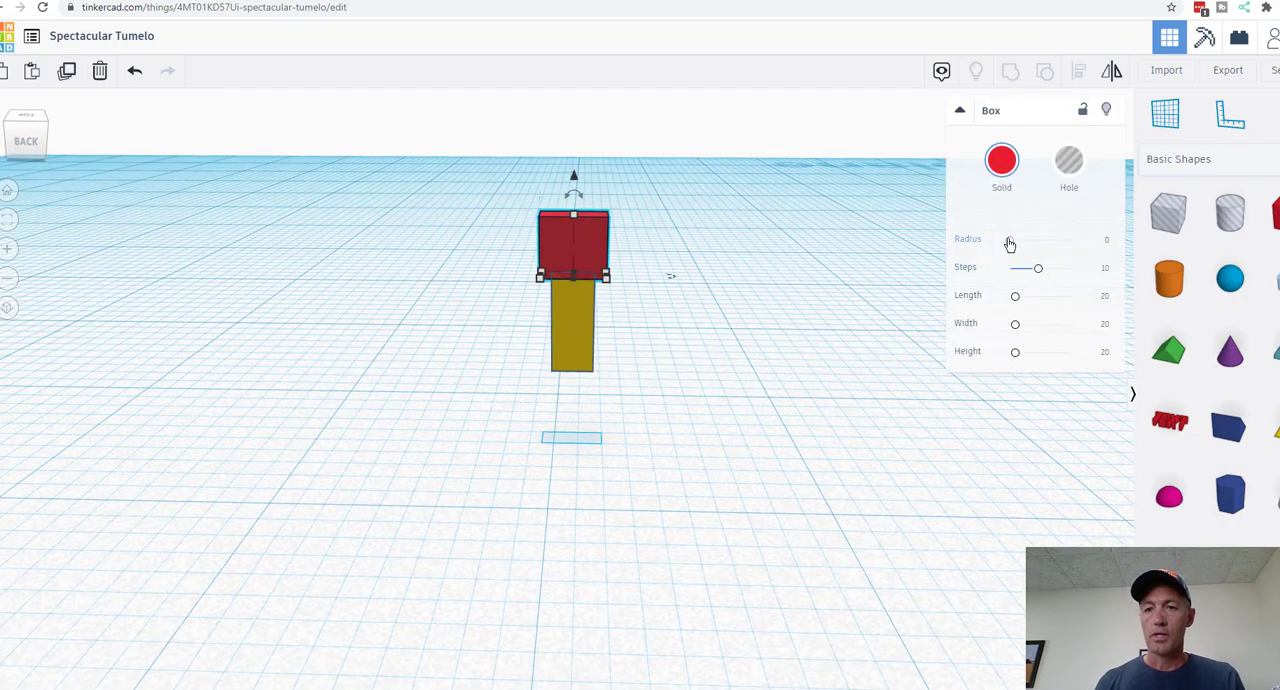
drag(1009, 240, 974, 246)
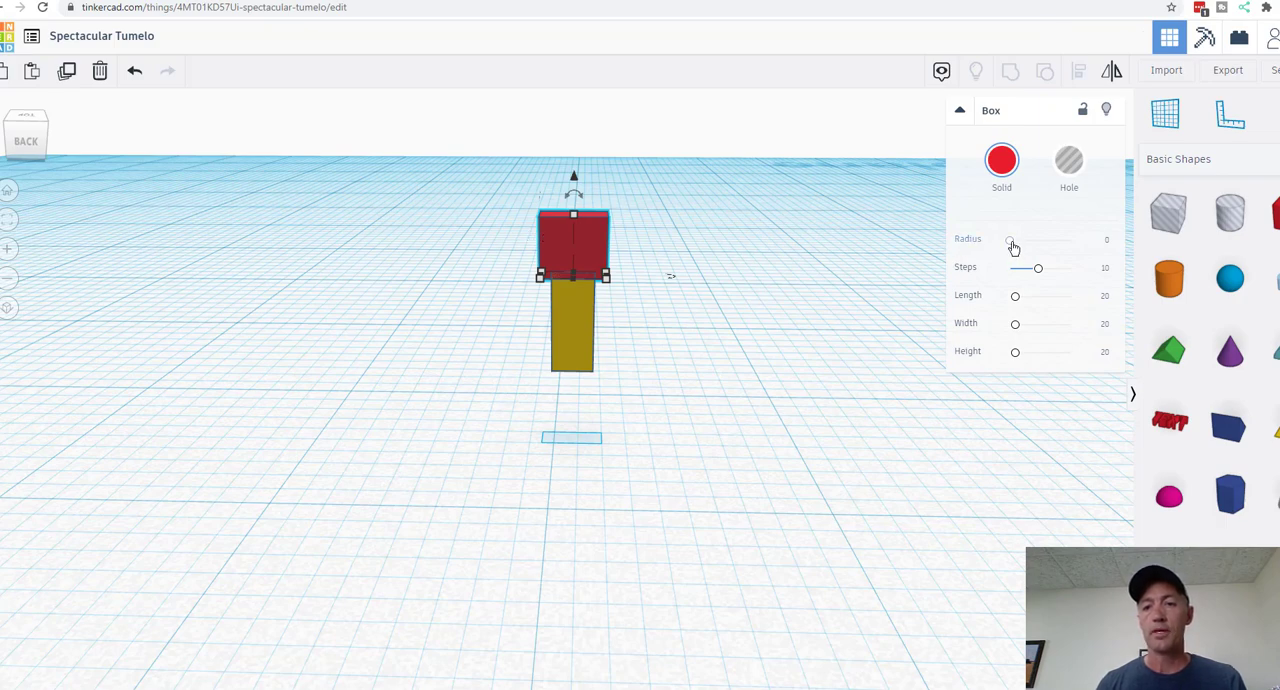
click(1107, 244)
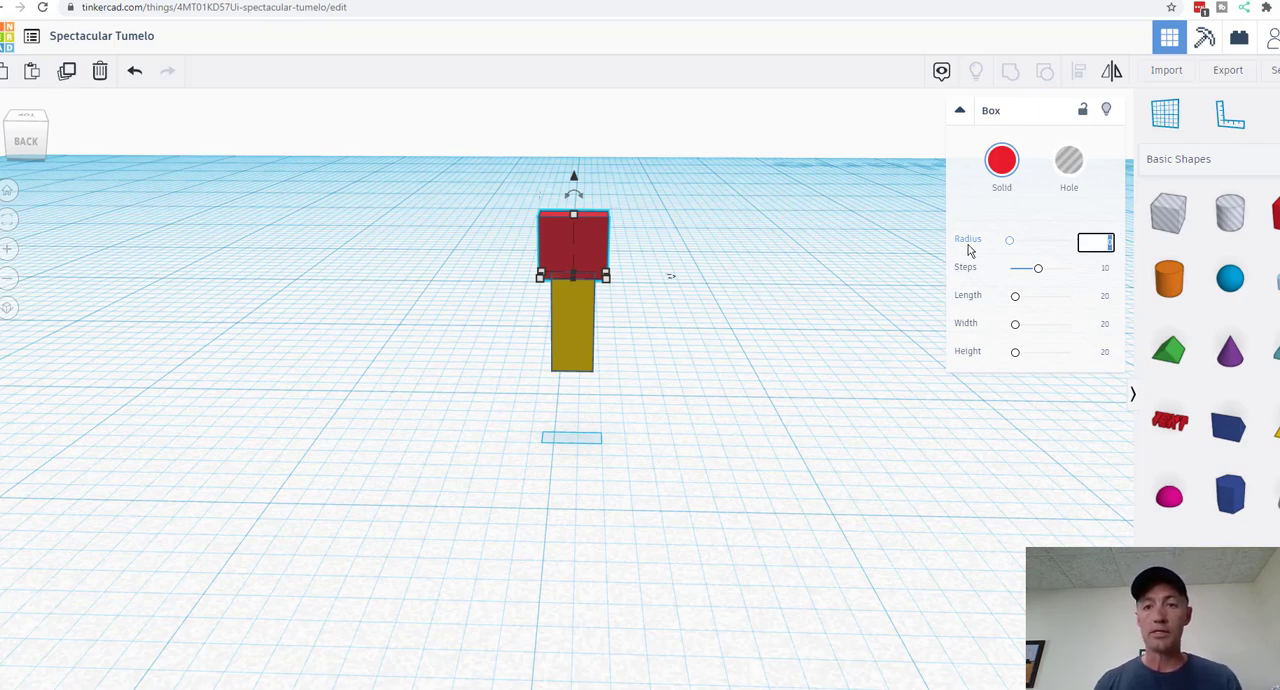
drag(1014, 247, 1020, 245)
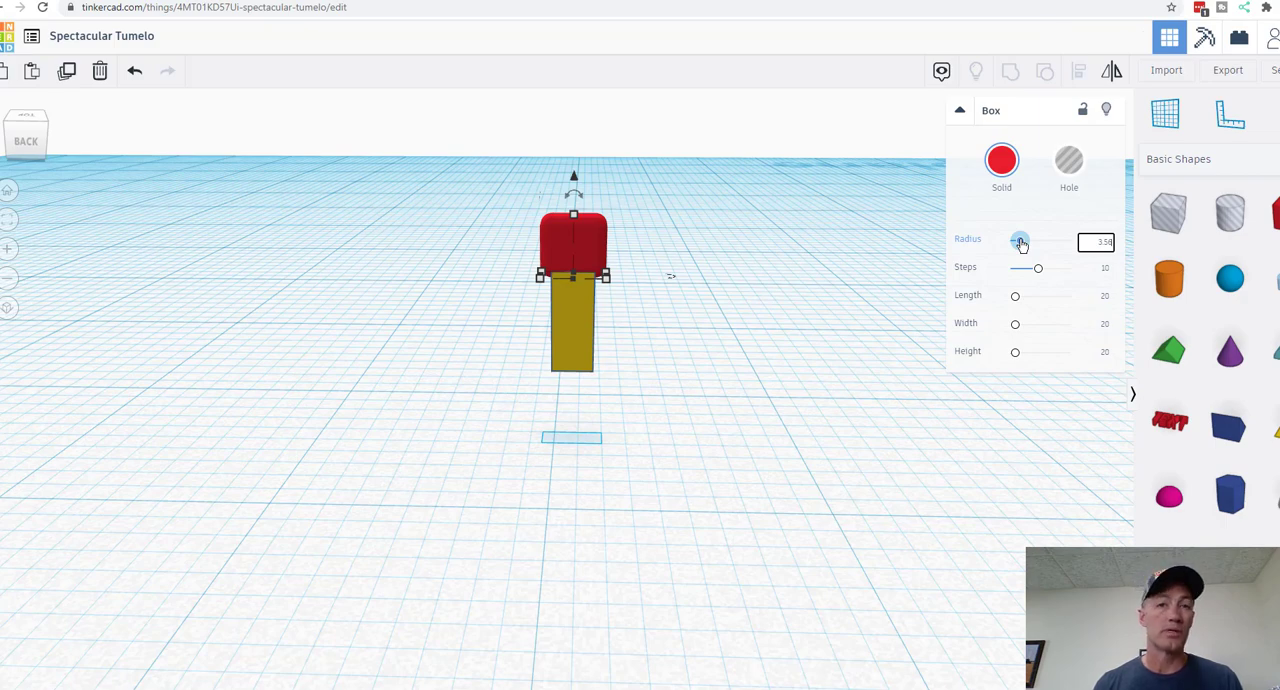
drag(1020, 244, 1015, 245)
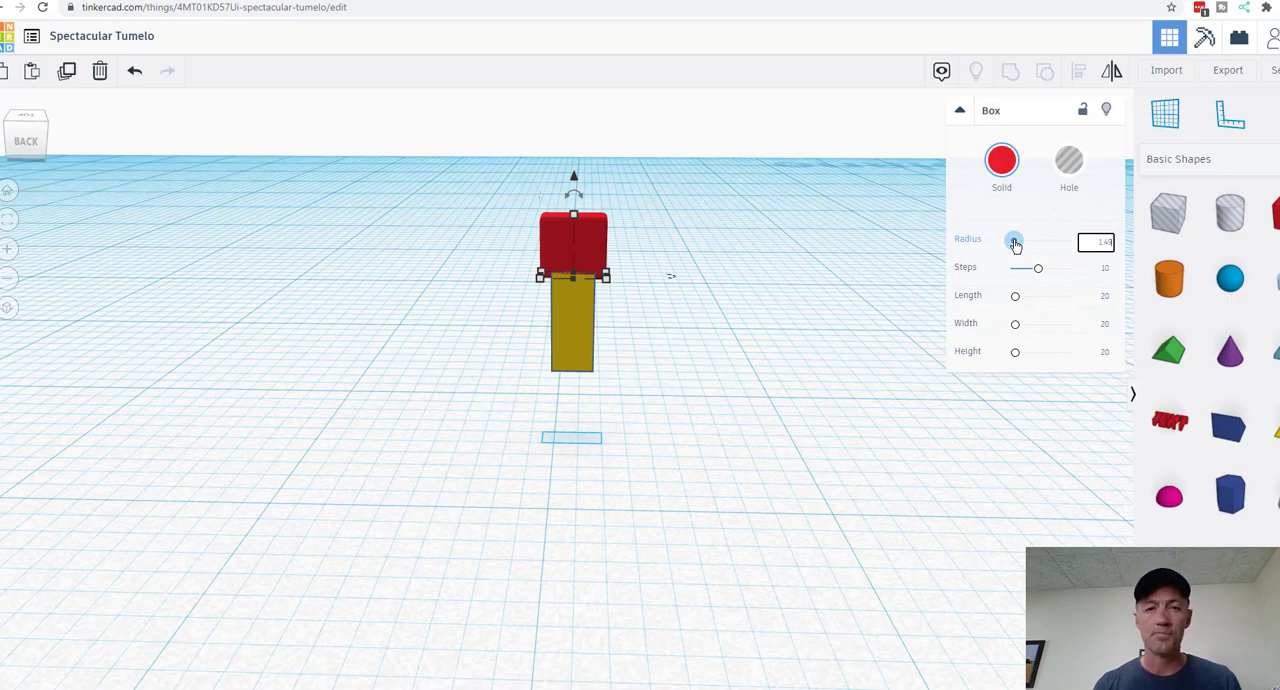
mouse_move(791, 371)
right_down()
mouse_move(440, 449)
mouse_move(436, 438)
mouse_move(877, 369)
mouse_move(866, 320)
mouse_move(832, 372)
mouse_move(826, 343)
mouse_move(790, 352)
right_up()
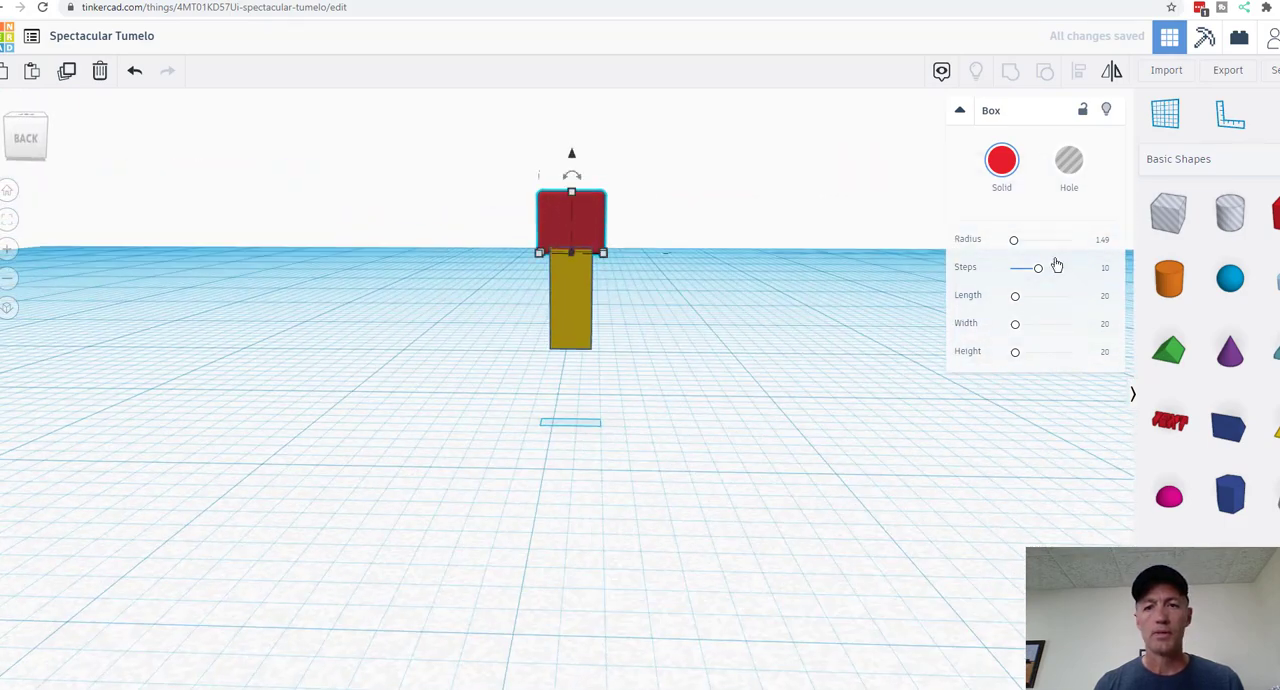
drag(1012, 240, 954, 258)
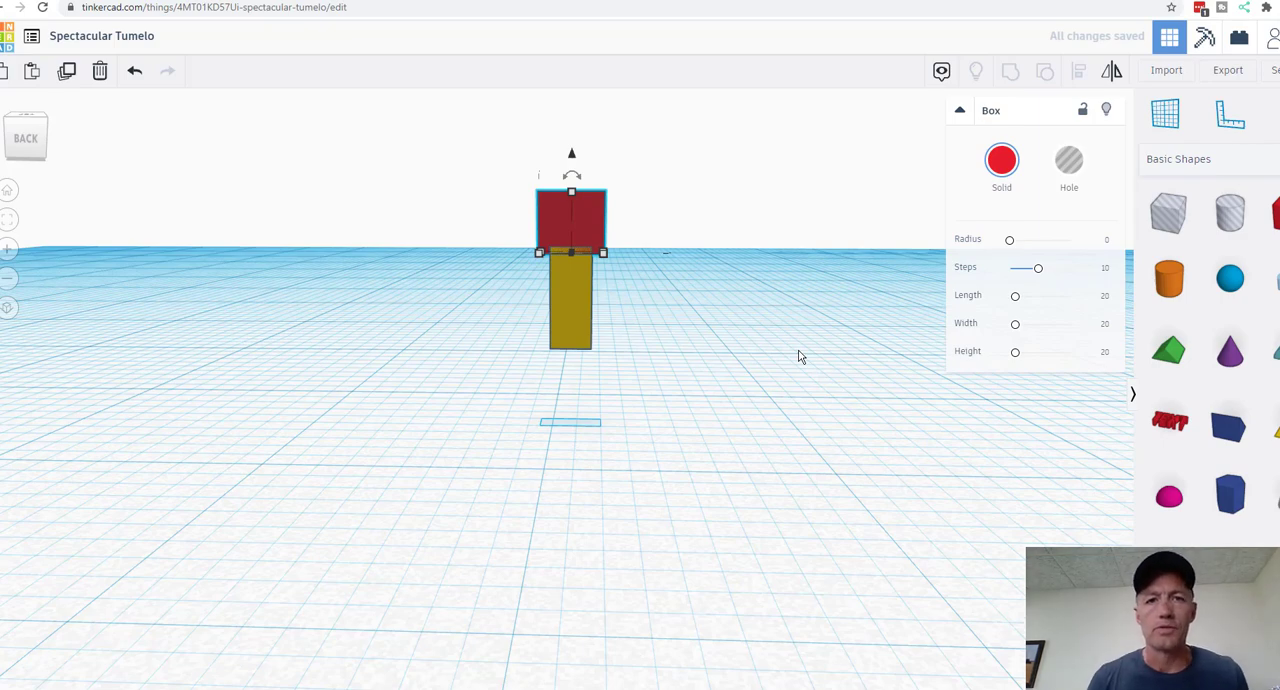
Step: Try edge radii of 0.25 and 0.35 on the red box, checking the rounded corners up close
click(1107, 242)
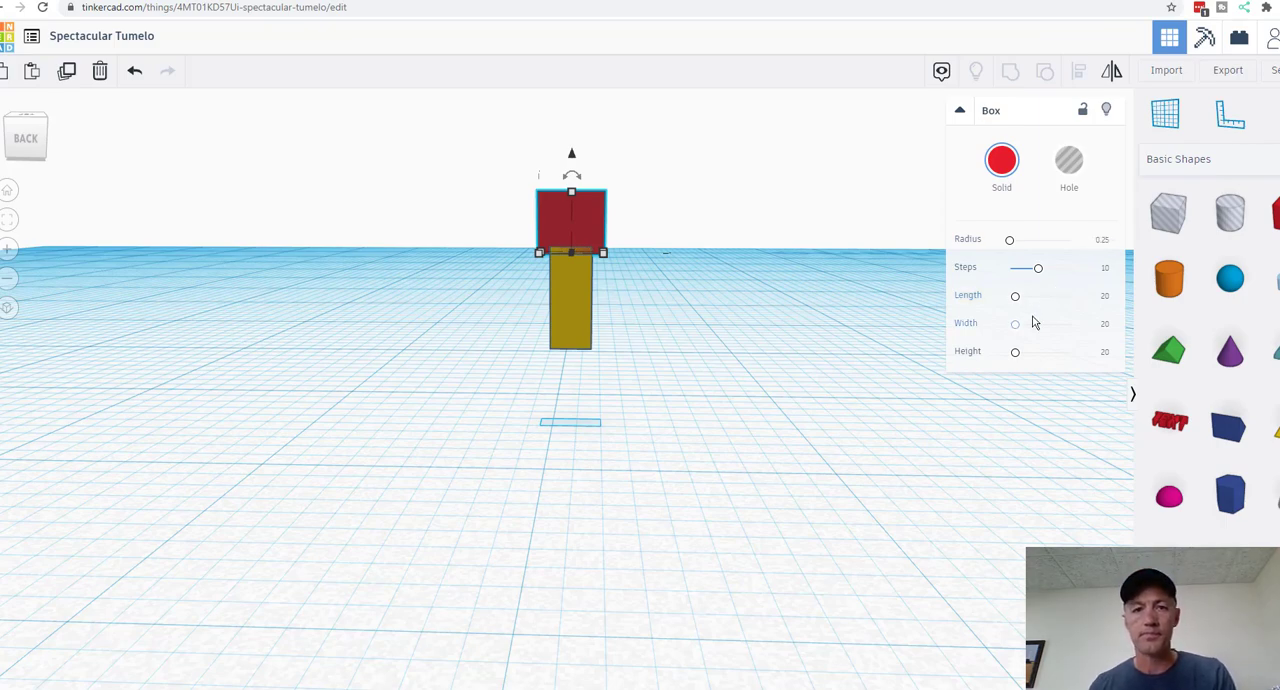
click(797, 350)
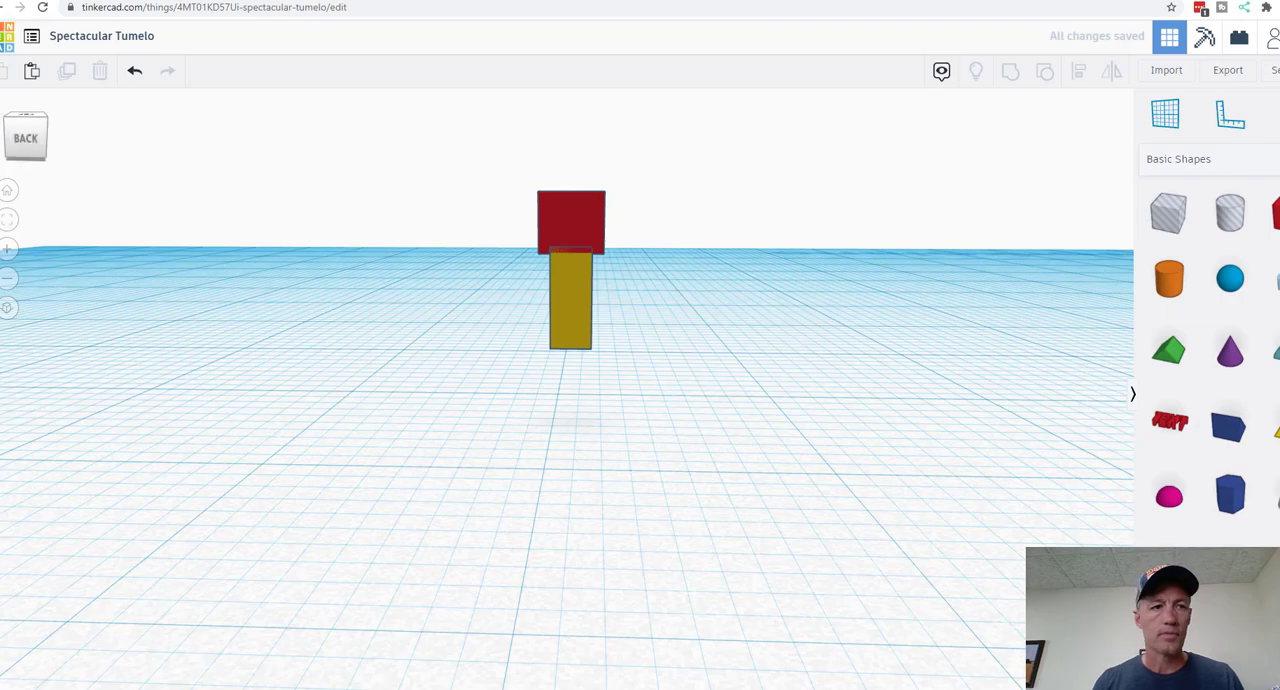
click(8, 252)
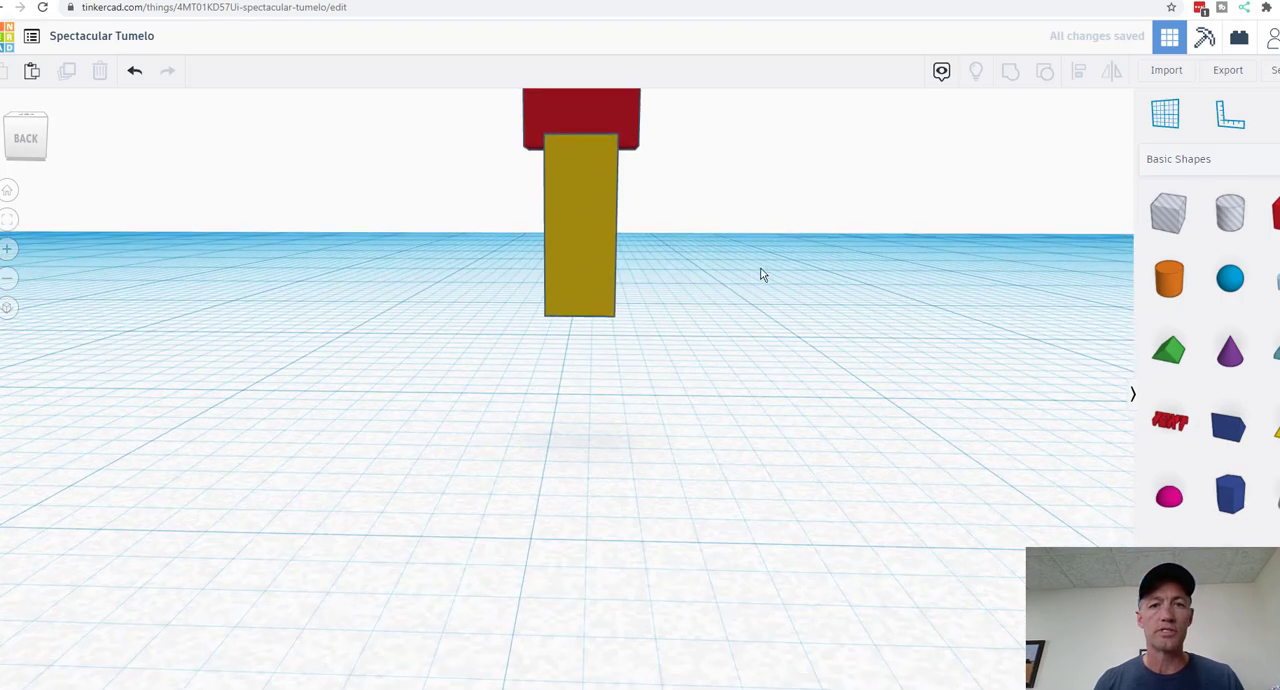
right_drag(760, 274, 625, 363)
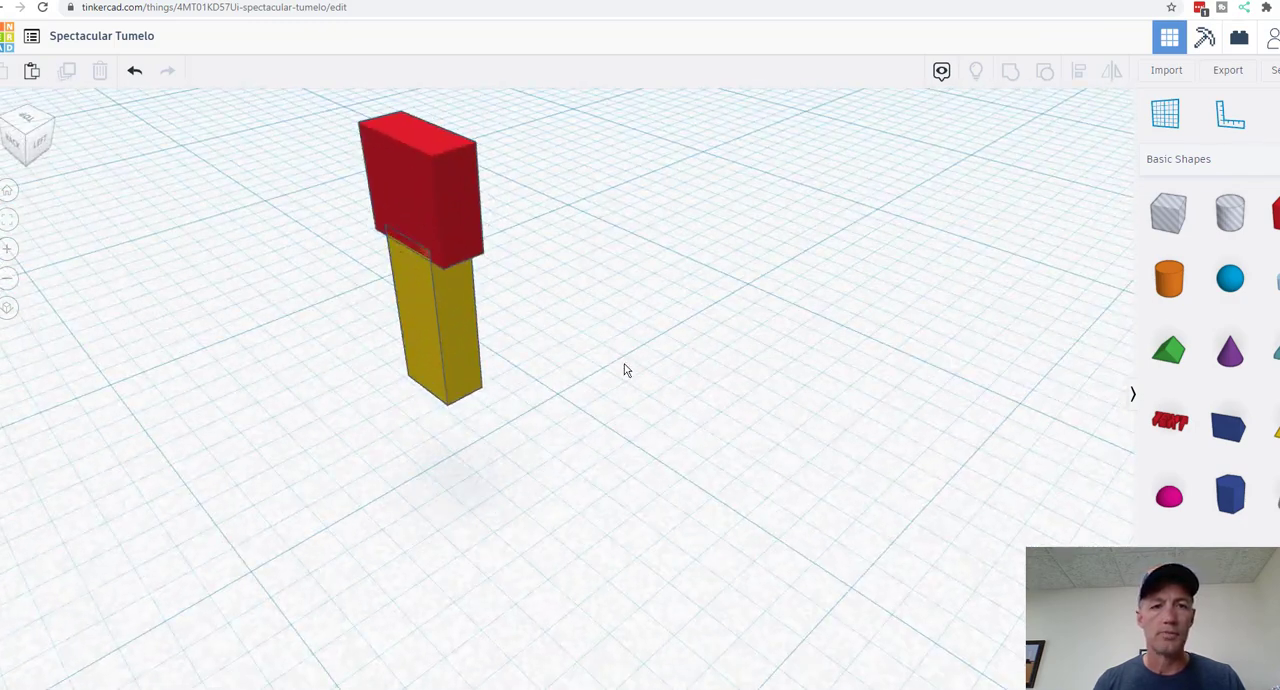
click(414, 183)
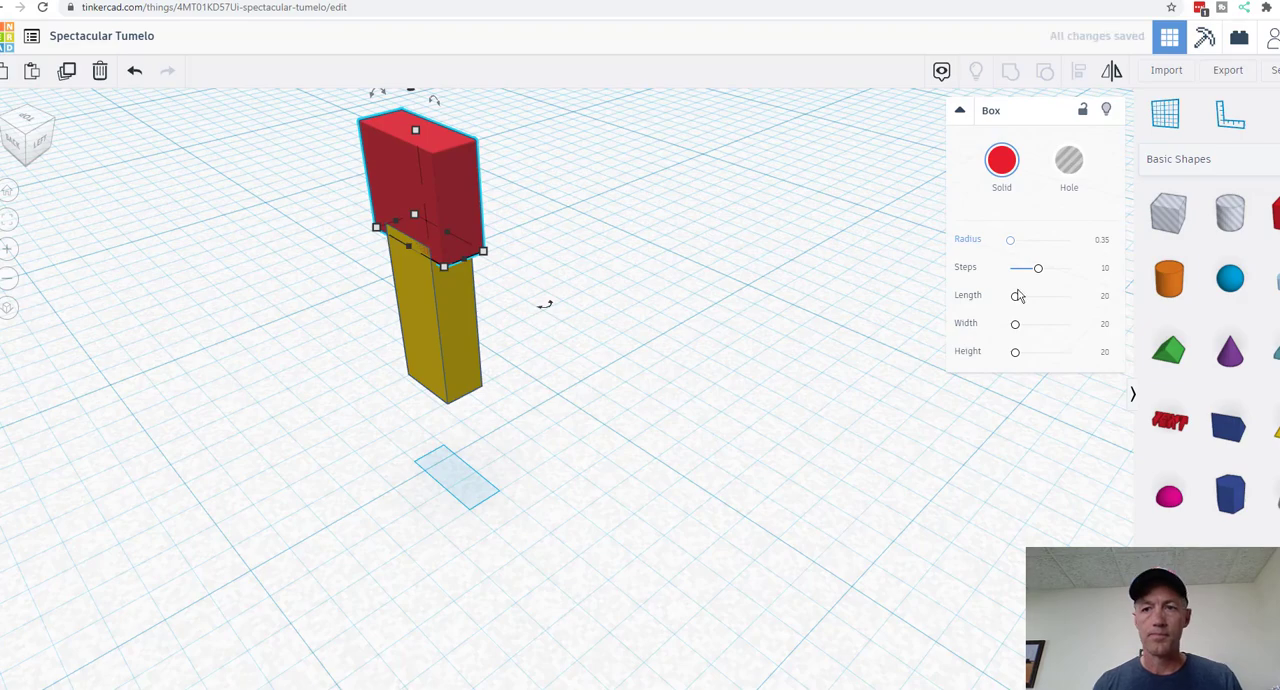
click(791, 351)
right_drag(737, 383, 769, 400)
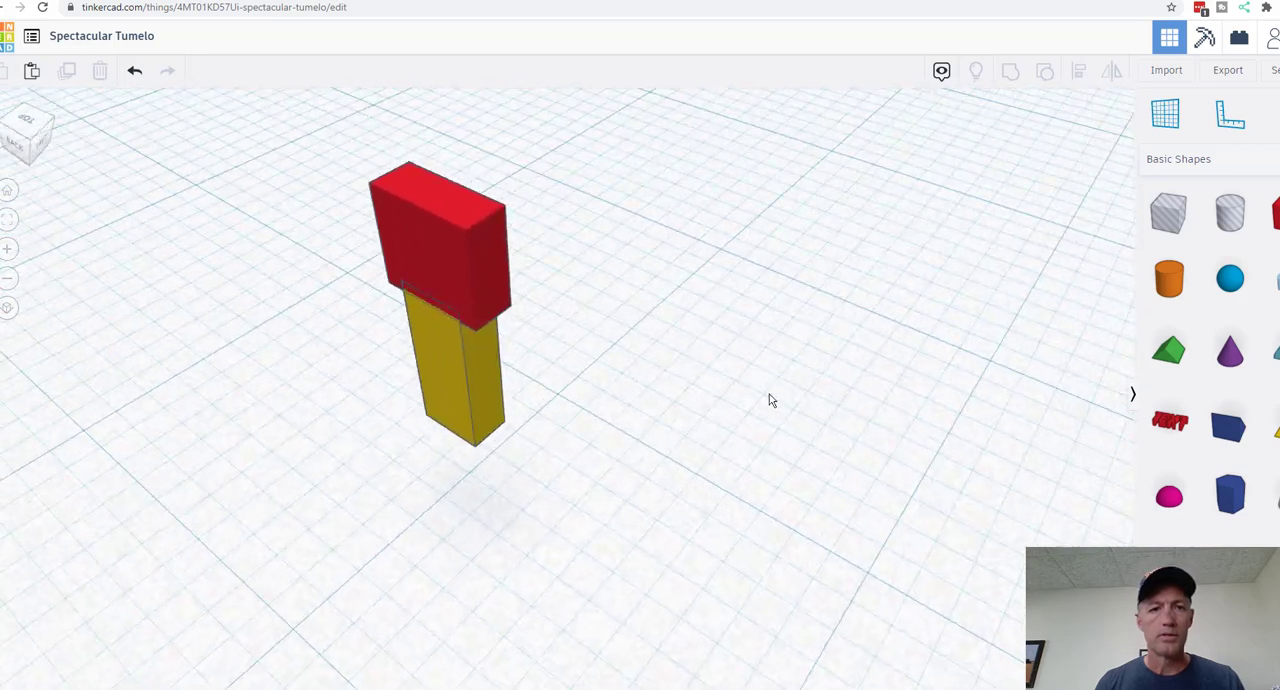
Step: Set the red box's edge radius to 0.5 and check the rounding from the back
click(493, 251)
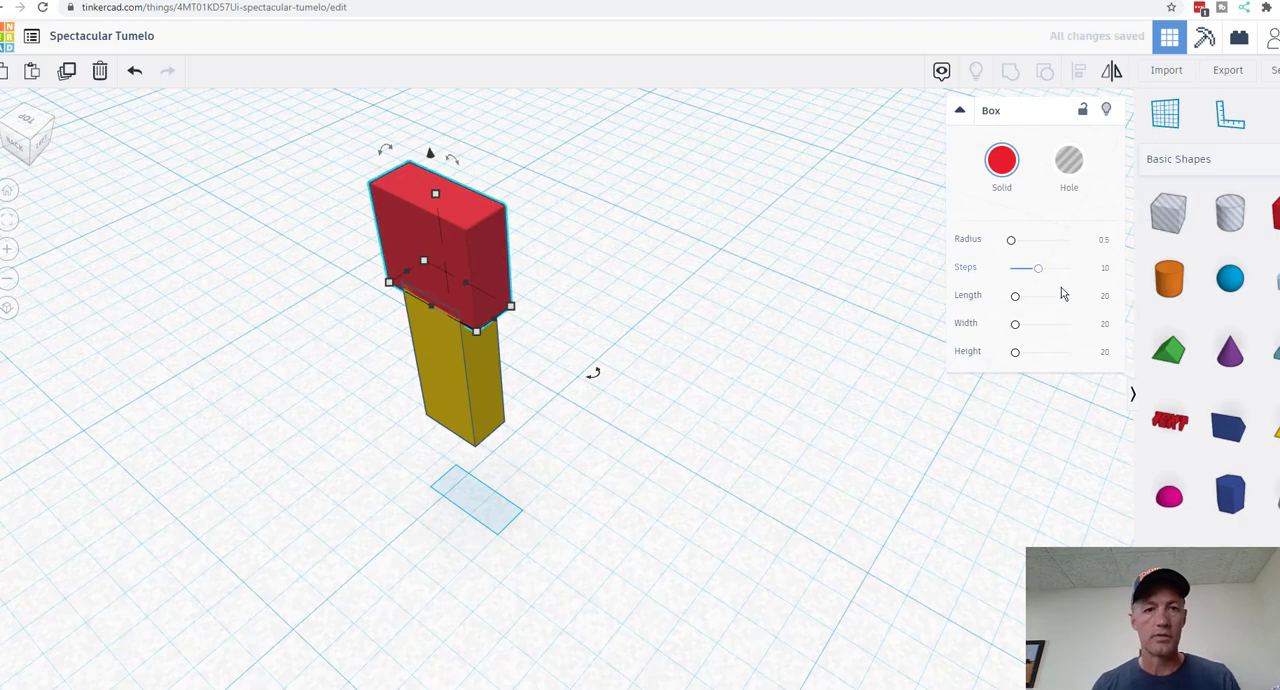
click(674, 283)
right_drag(711, 326, 820, 358)
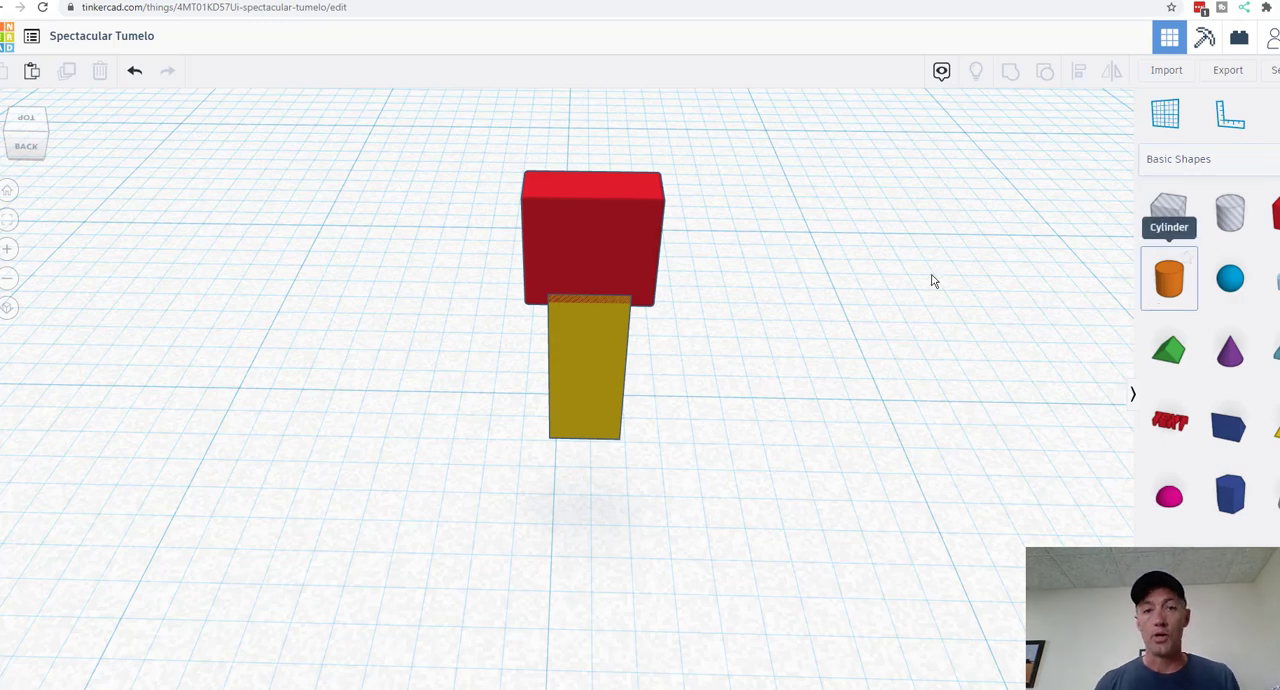
Step: Place a sphere on the workplane near the two boxes and undo the last change
drag(1230, 280, 288, 436)
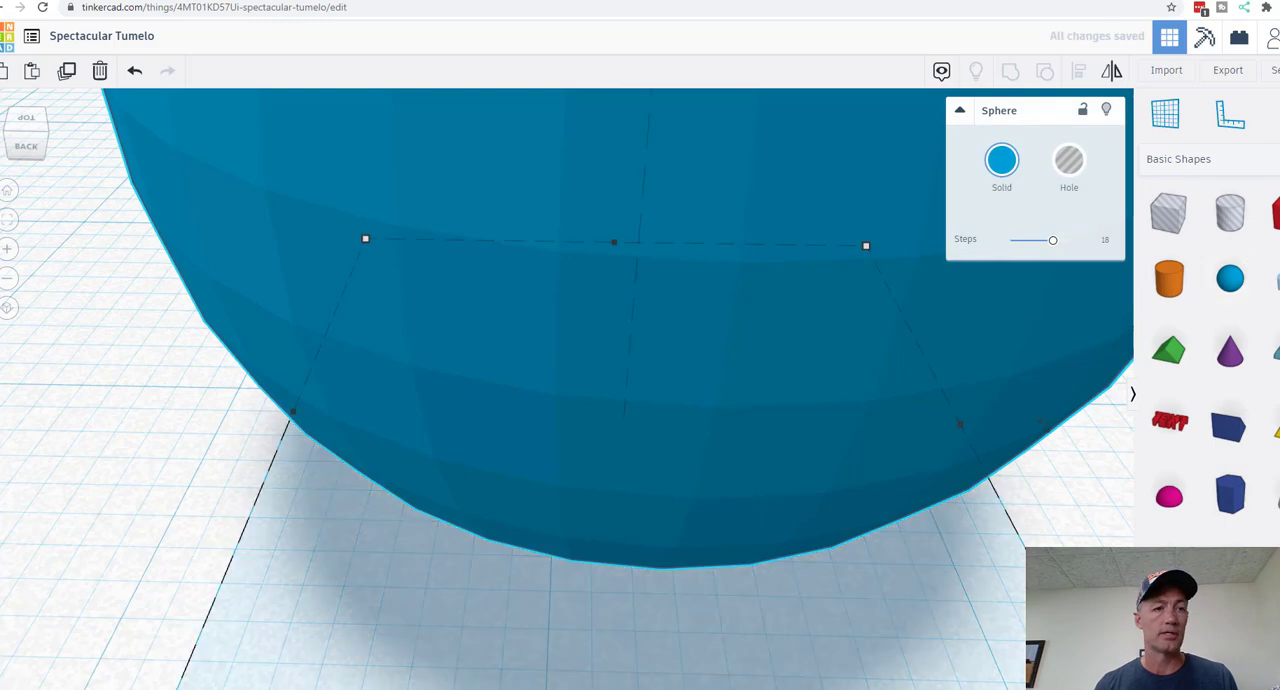
click(8, 279)
click(8, 279)
click(8, 279)
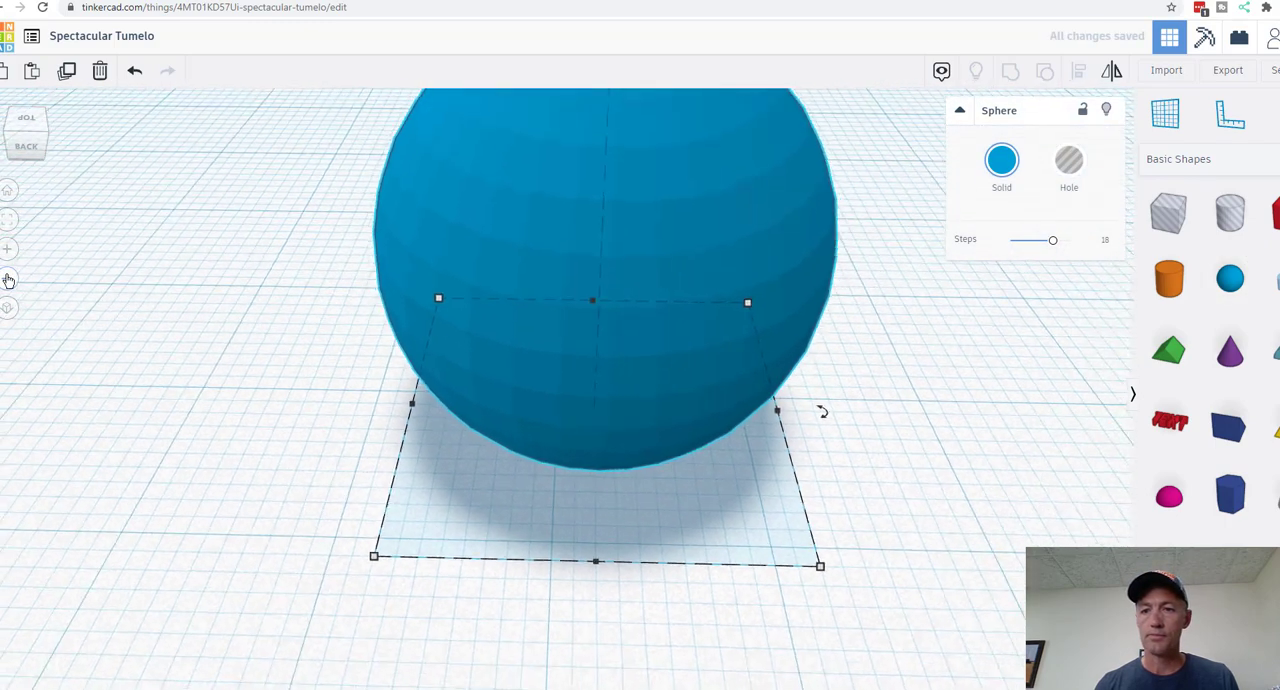
click(8, 280)
click(136, 72)
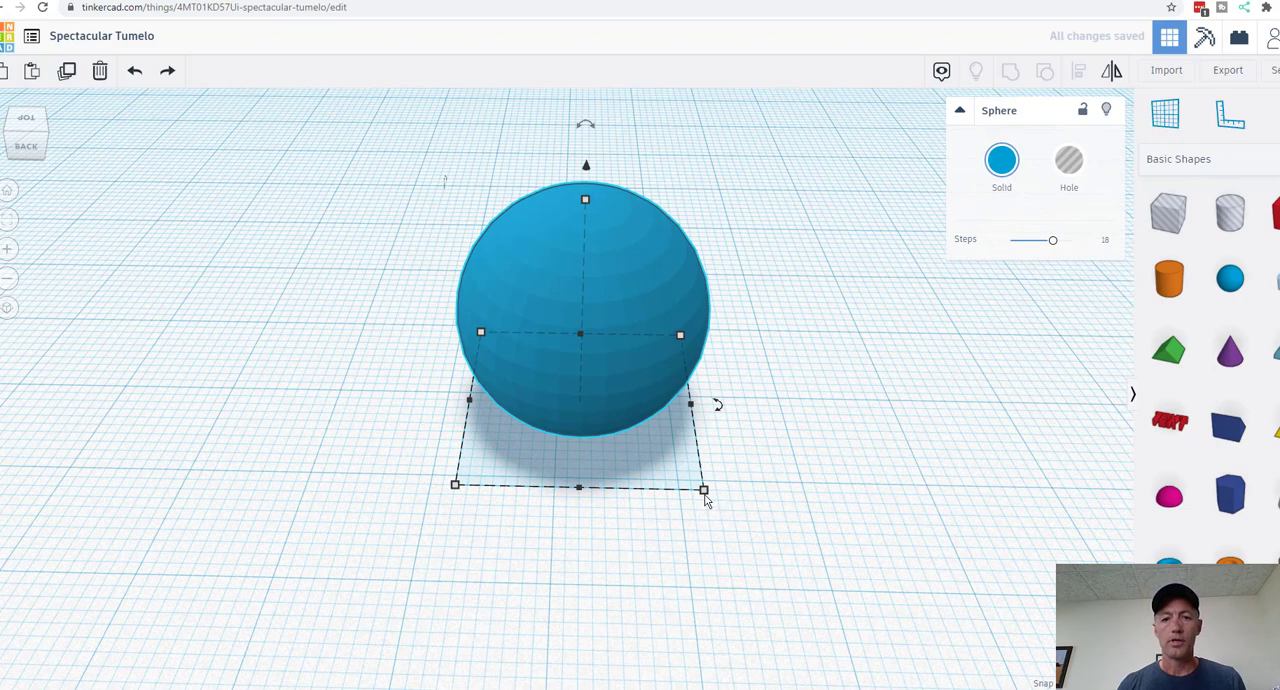
Step: Set the sphere's width to 1.5 mm
mouse_move(704, 491)
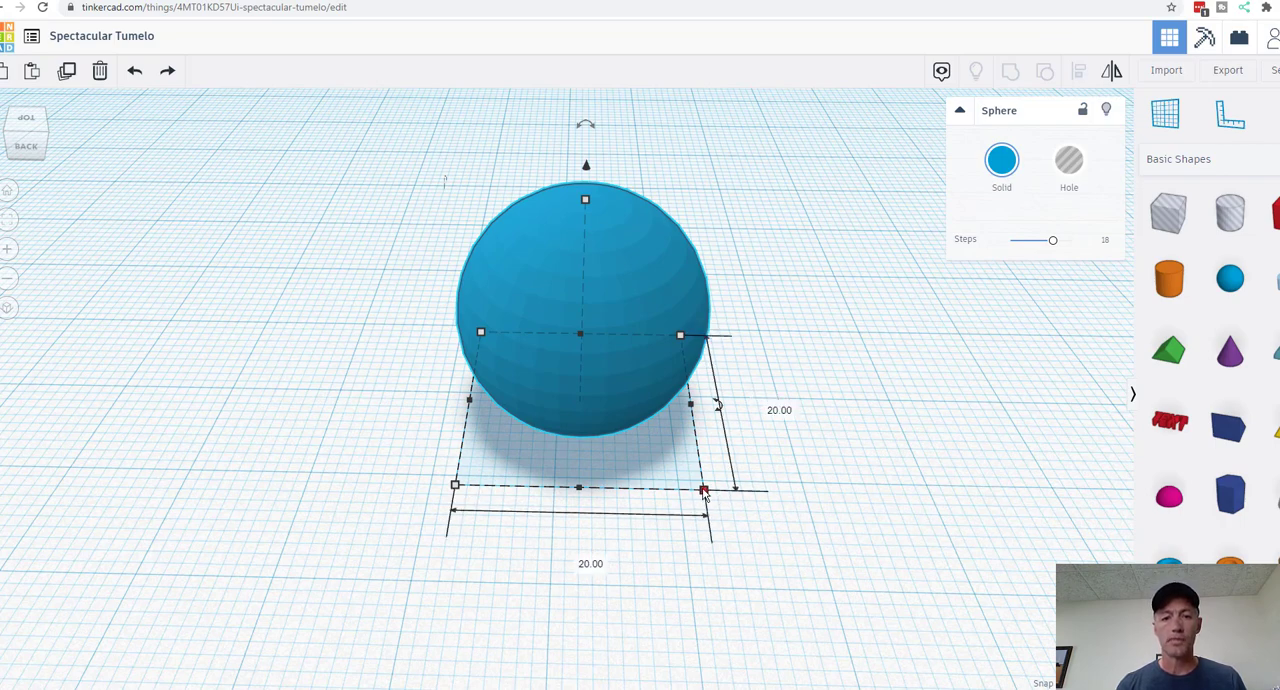
click(578, 558)
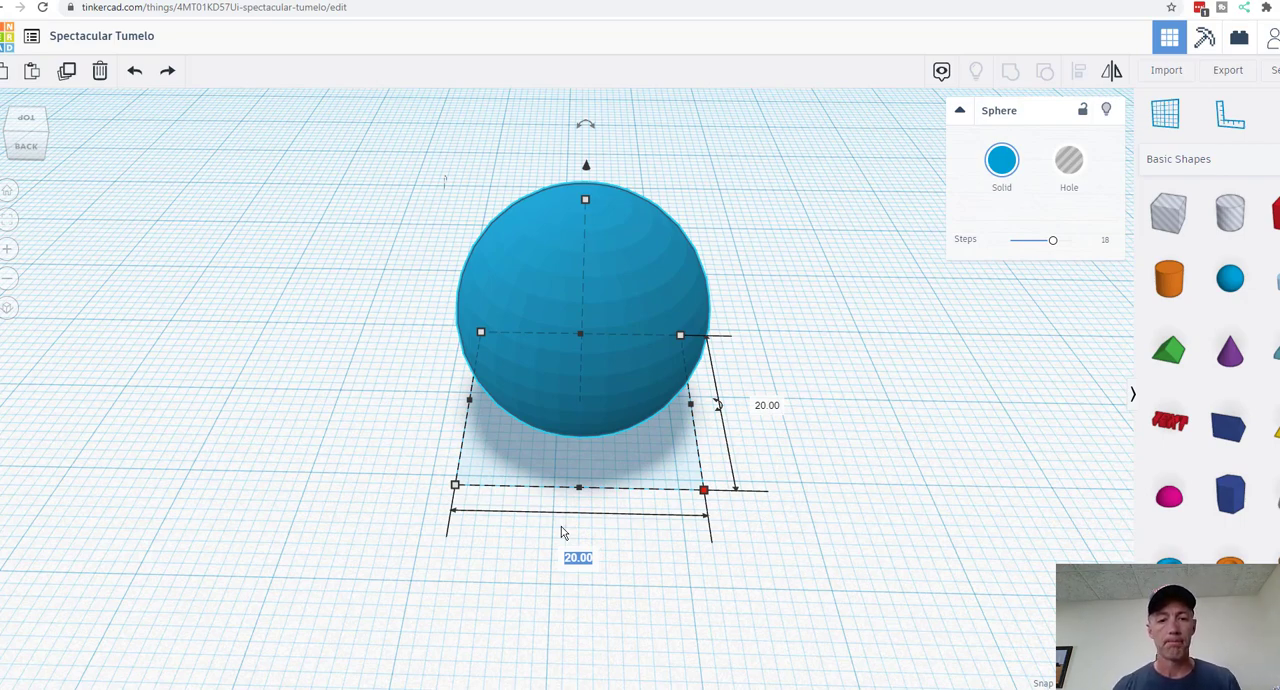
text(1)
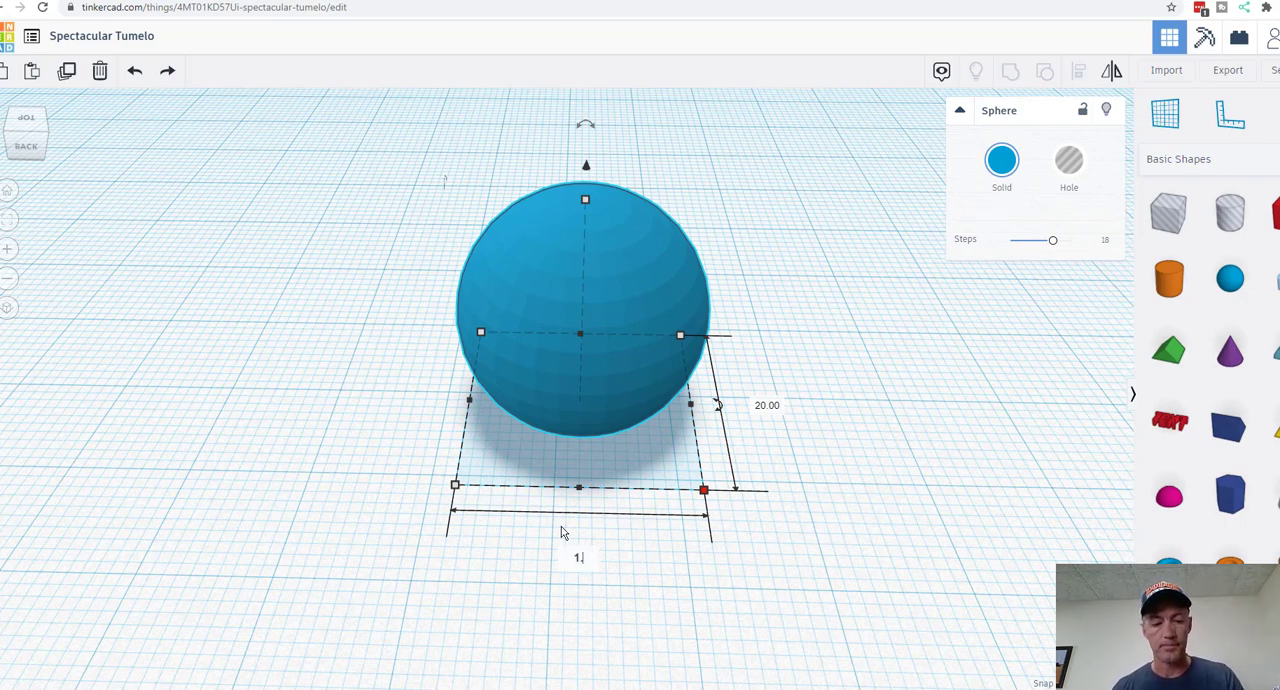
text(.5)
key(Return)
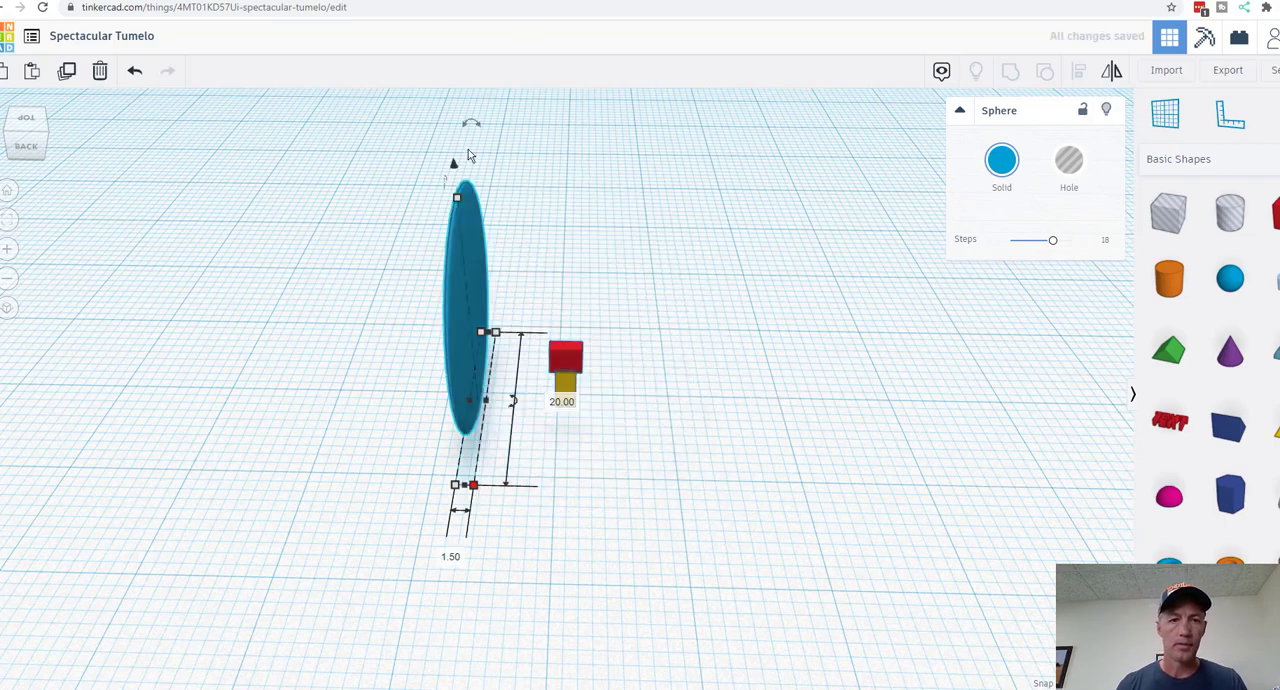
Step: Set the sphere's height and its depth to 1.5 mm each
click(458, 196)
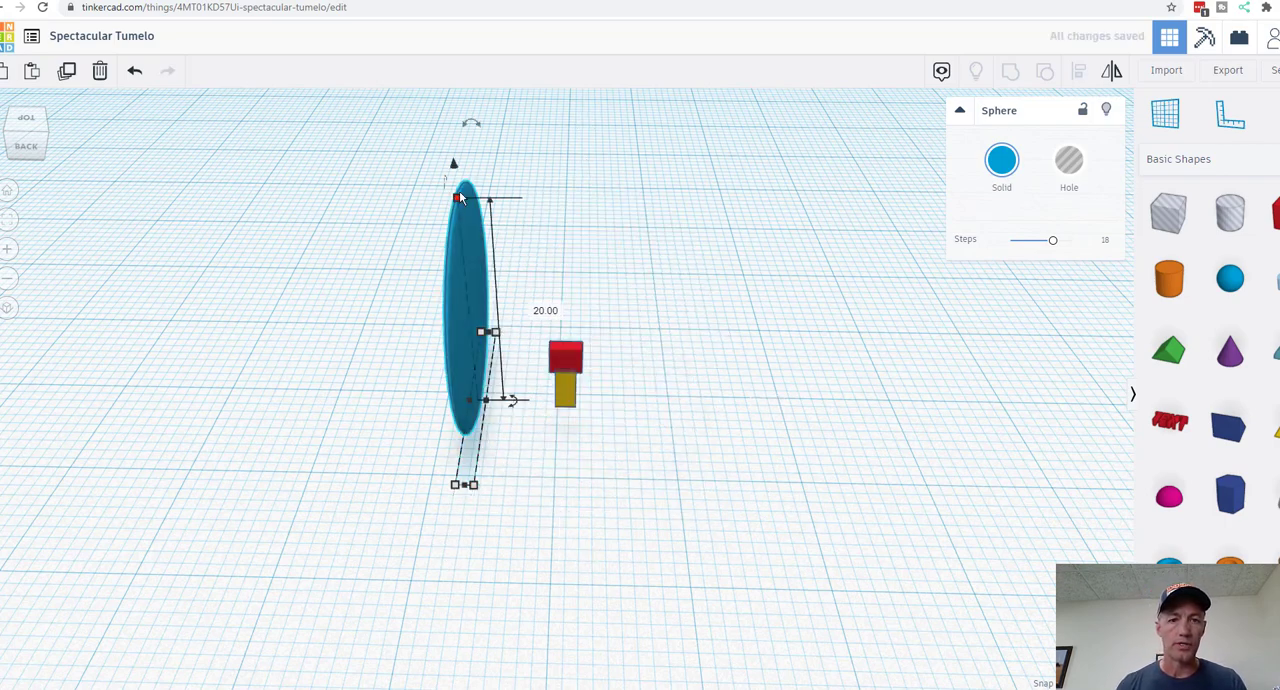
click(546, 310)
text(1.5)
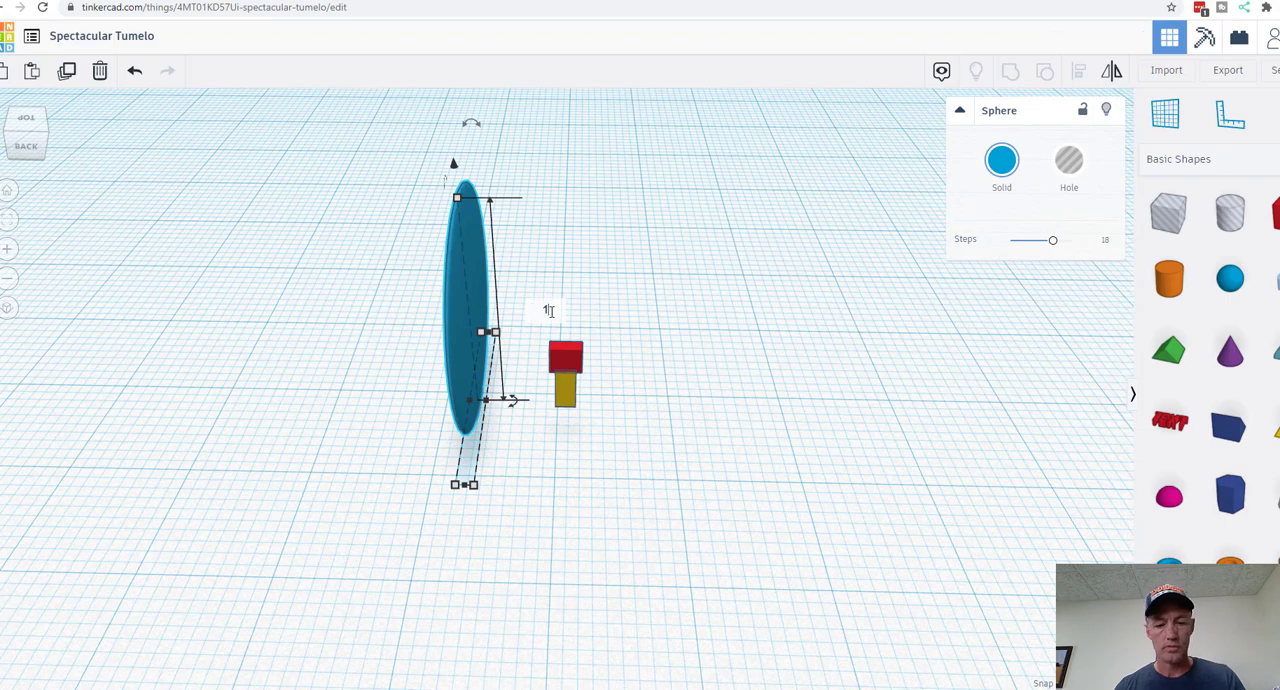
text(0)
key(Return)
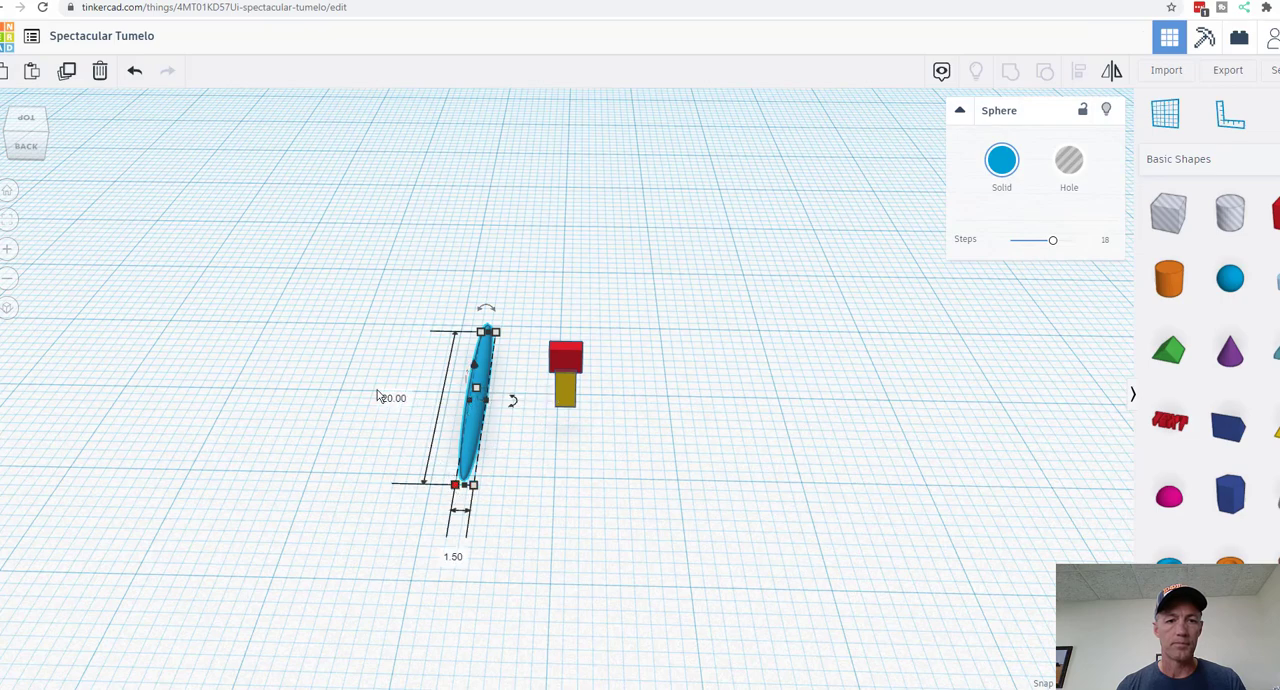
click(394, 398)
text(1.5)
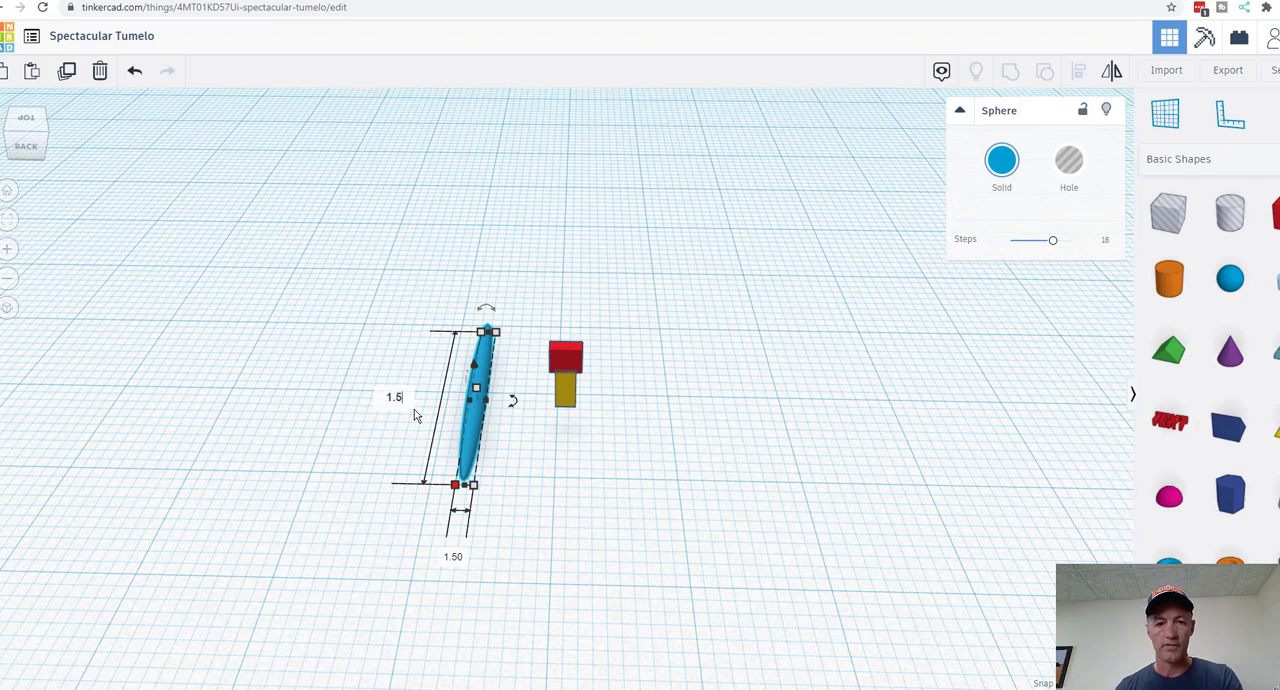
key(Return)
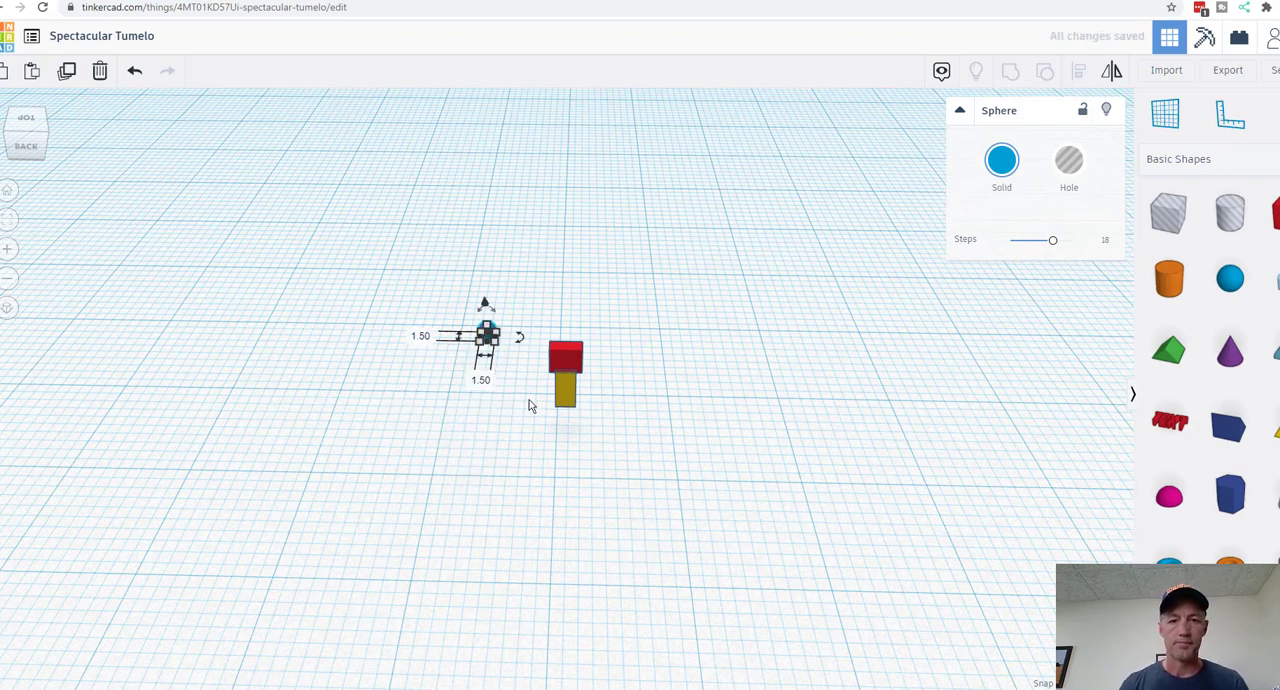
Step: Move the small sphere across the workplane to the boxes until it overlaps the side edge of the yellow box
key(Down)
key(Down)
key(Down)
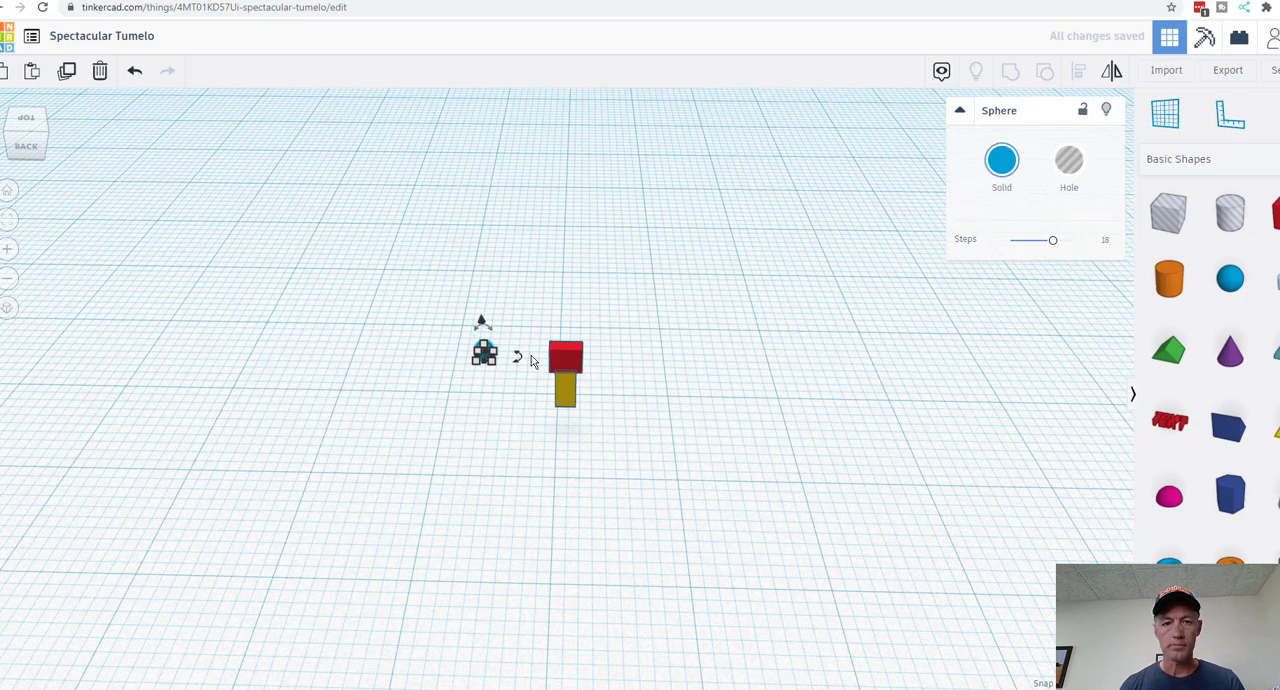
key(Down)
key(Down)
key(Down)
key(Down)
key(Down)
key(Down)
key(Down)
key(Down)
key(Down)
key(Down)
key(Up)
key(Up)
key(Up)
key(Up)
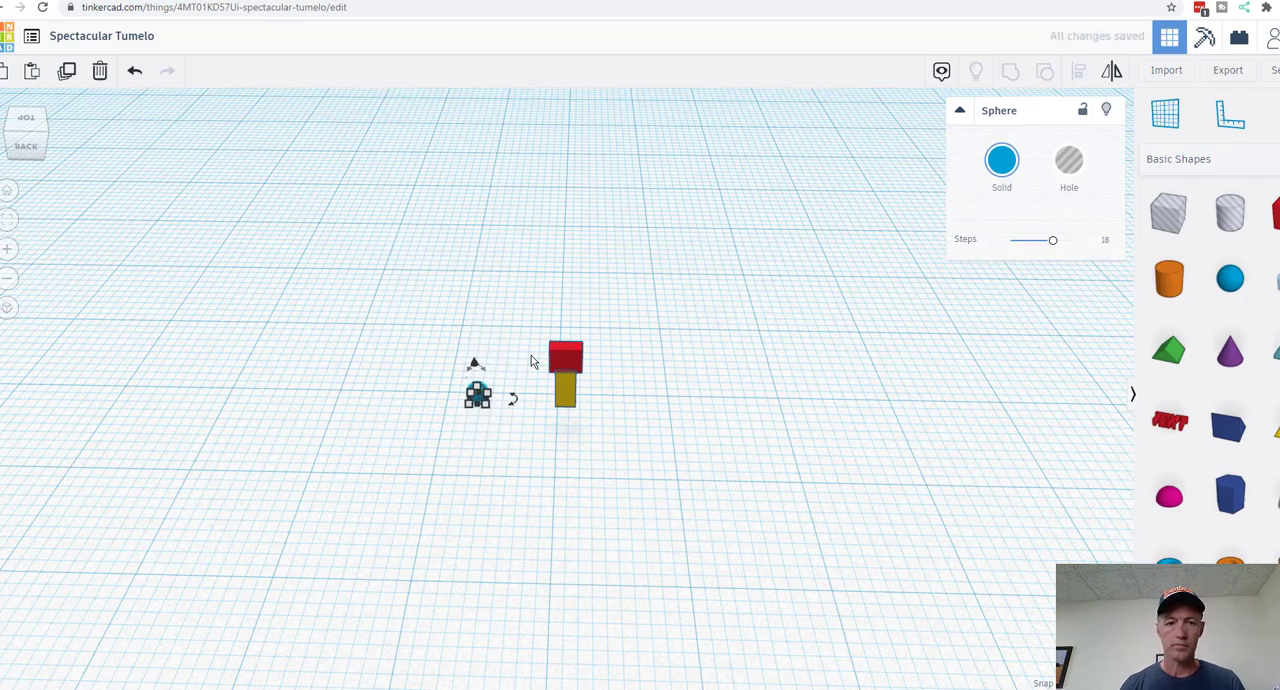
key(Right)
key(Right)
key(Right)
key(Right)
key(Right)
key(Right)
key(Right)
key(Right)
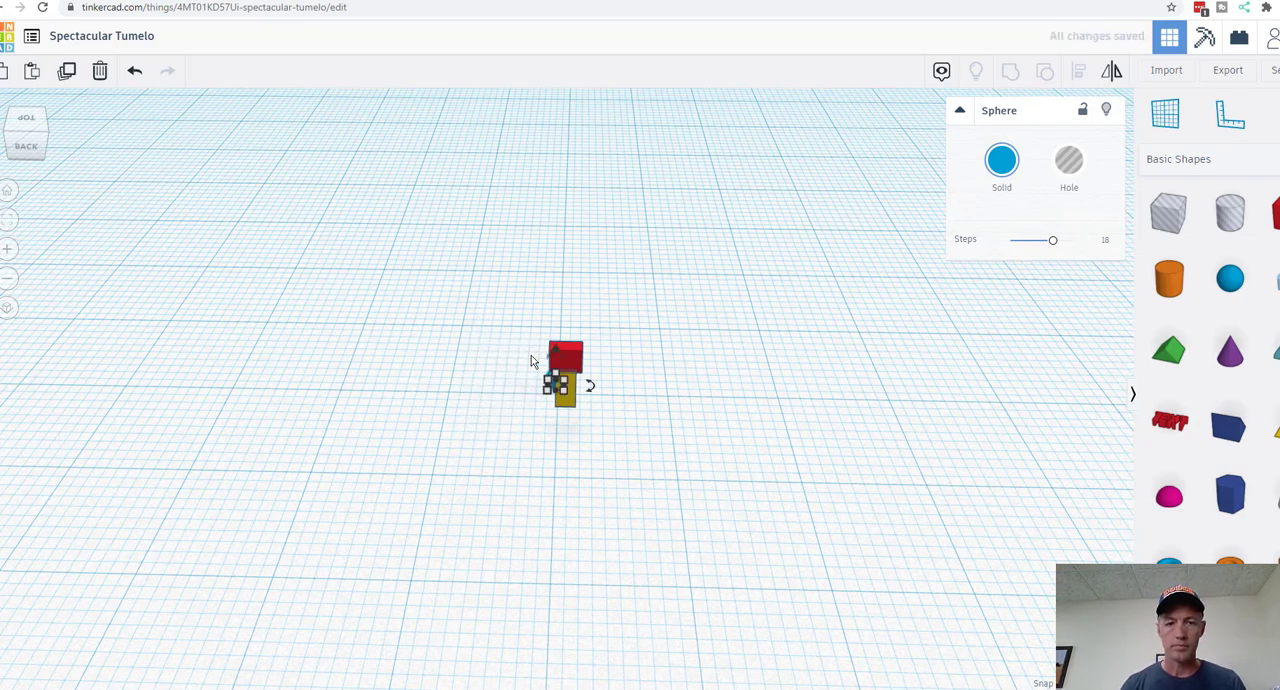
Step: Raise the sphere 7 mm above the workplane and move it across until it overlaps the red box
right_drag(611, 500, 470, 358)
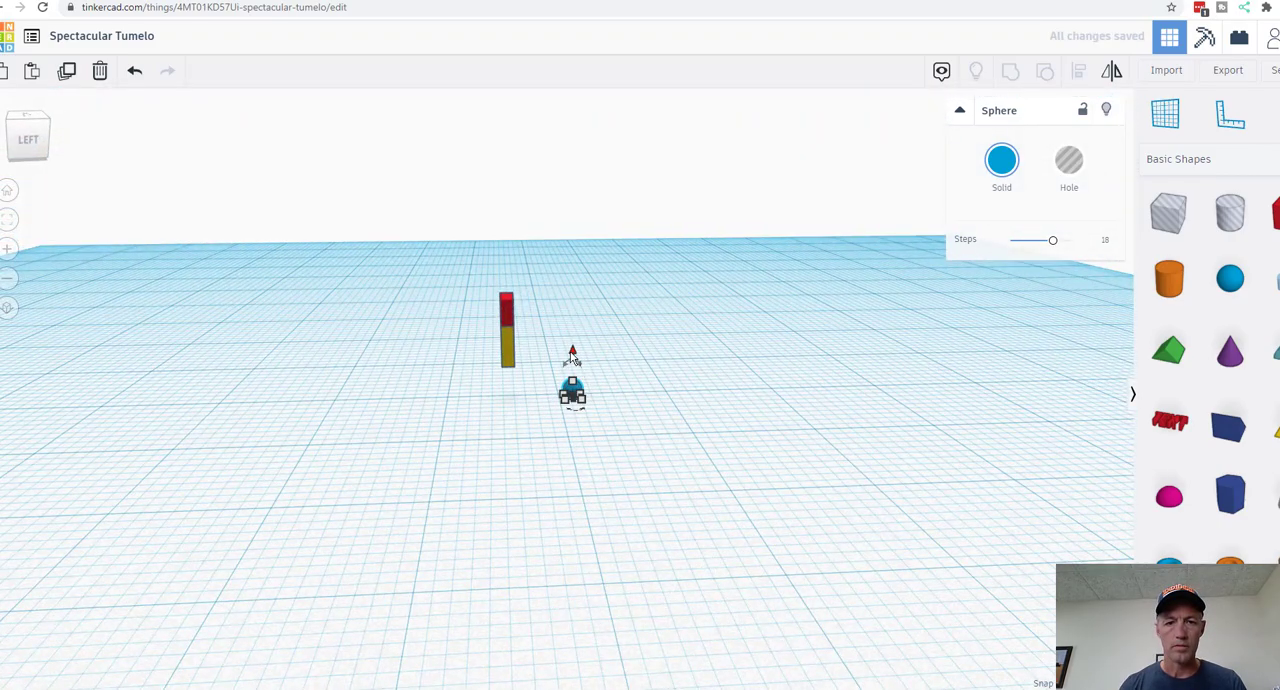
drag(572, 358, 572, 268)
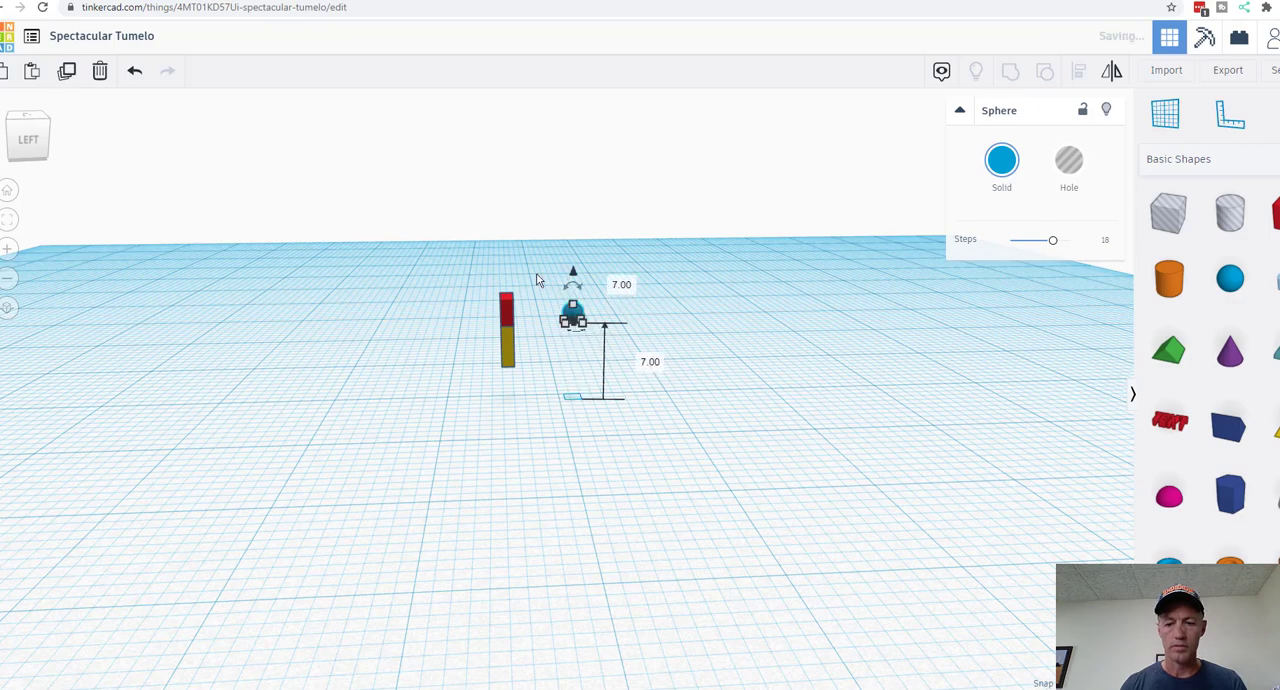
key(Left)
key(Left)
key(Left)
key(Left)
key(Left)
key(Left)
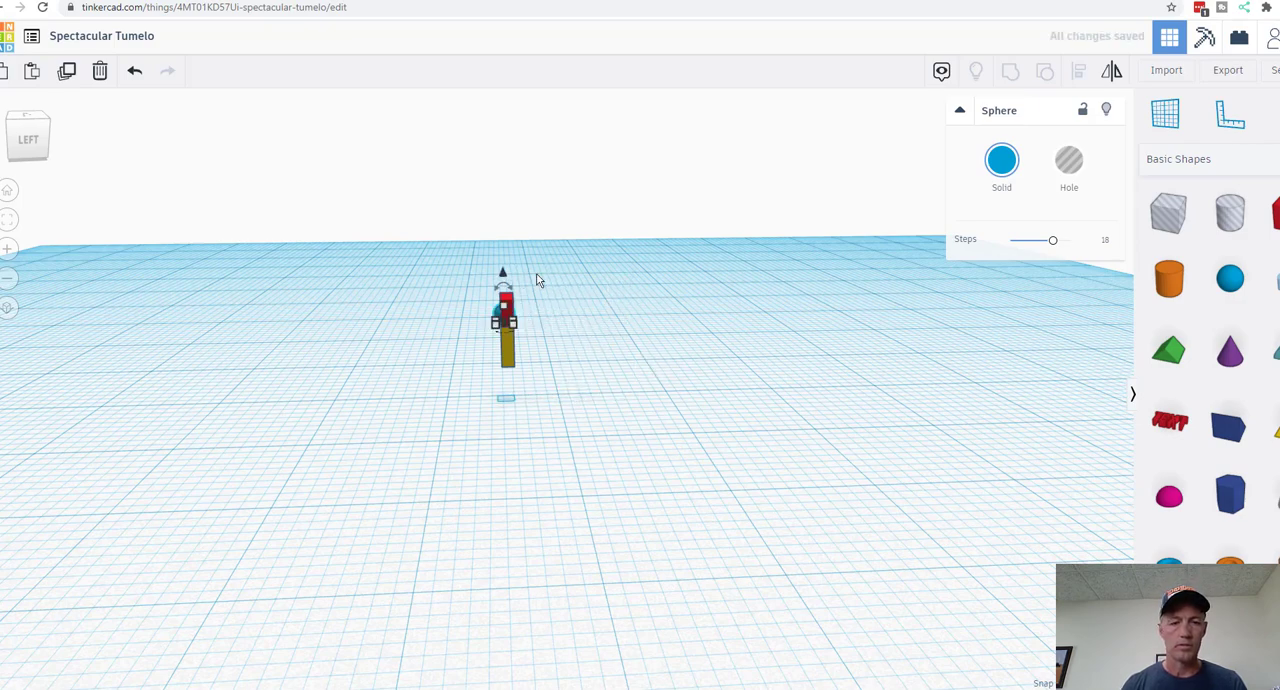
Step: Align the centres of the sphere and the red box in height and in front-to-back depth
right_drag(283, 431, 479, 473)
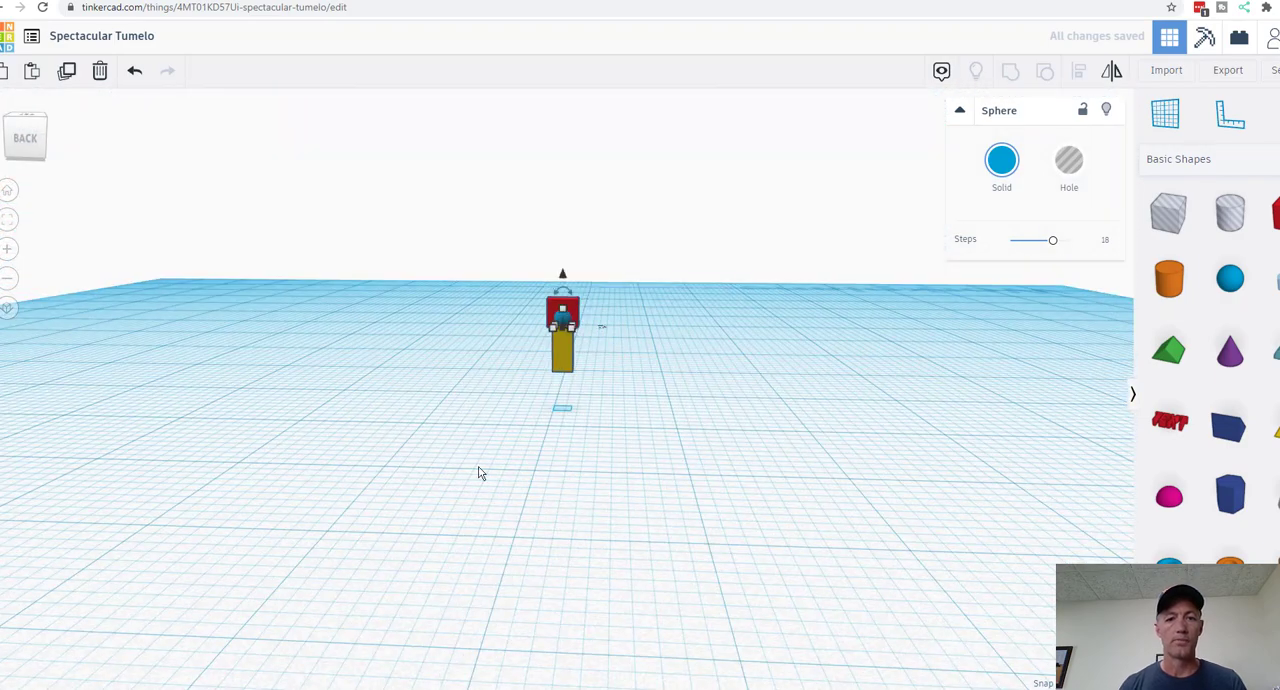
click(6, 250)
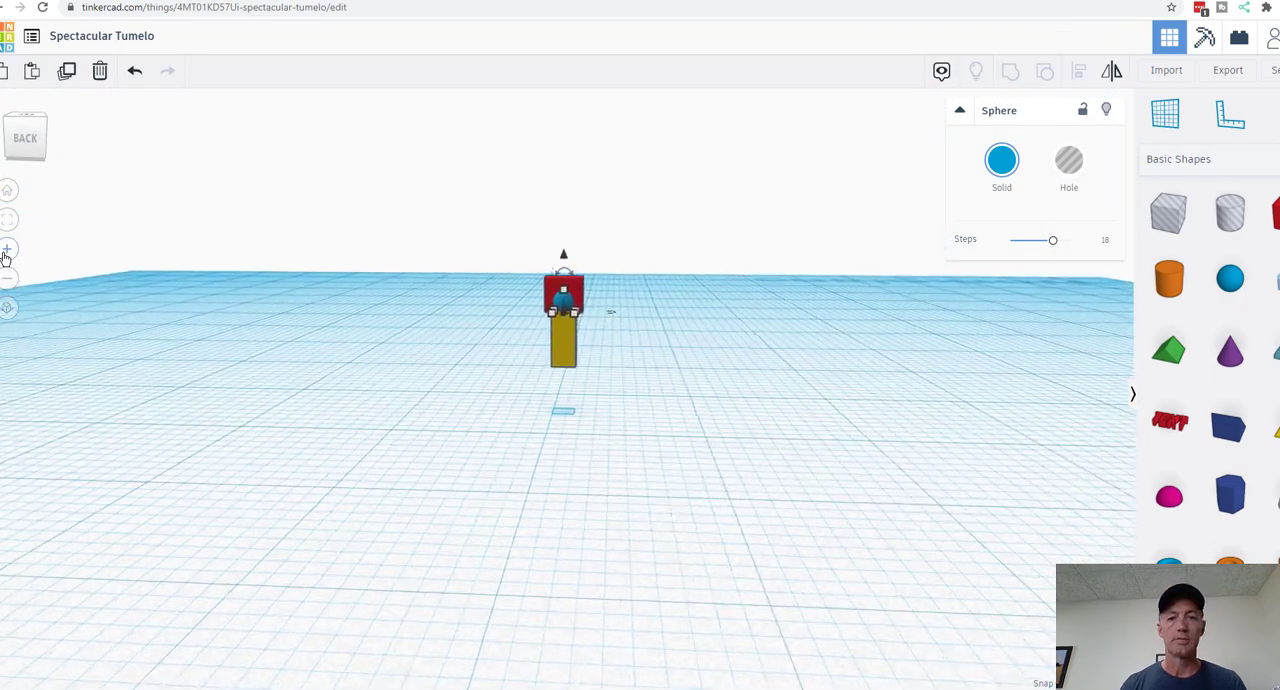
click(5, 257)
click(5, 257)
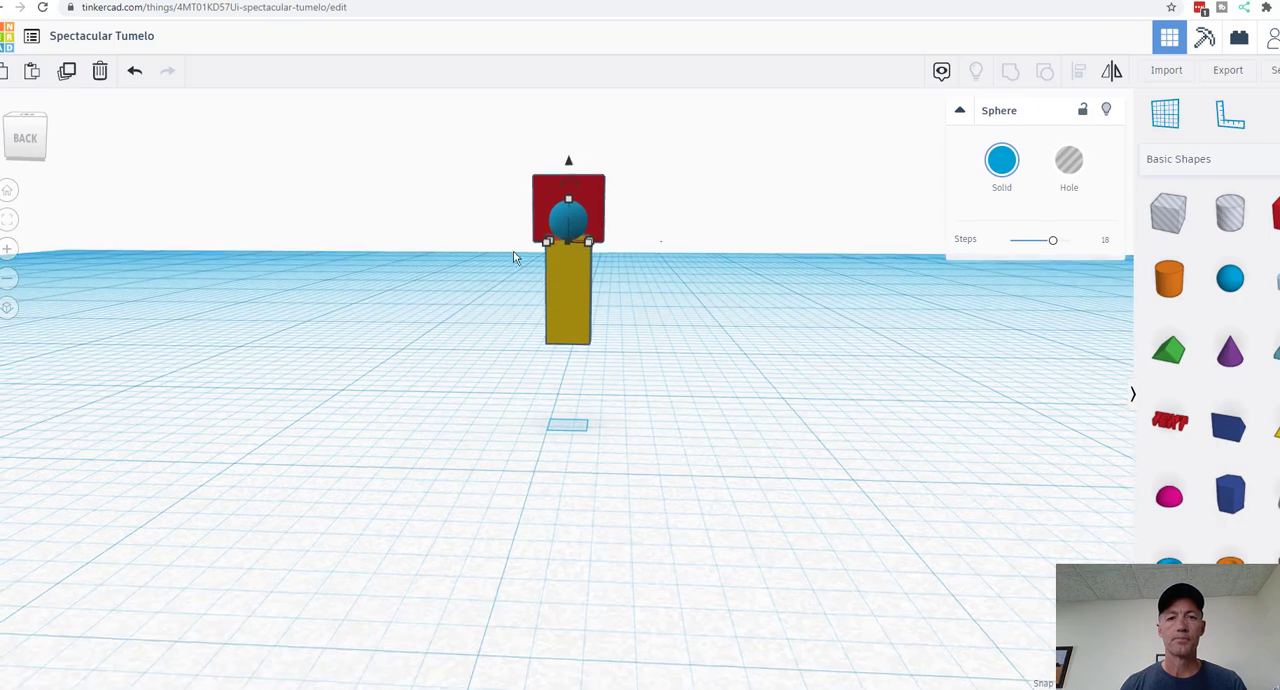
click(598, 178)
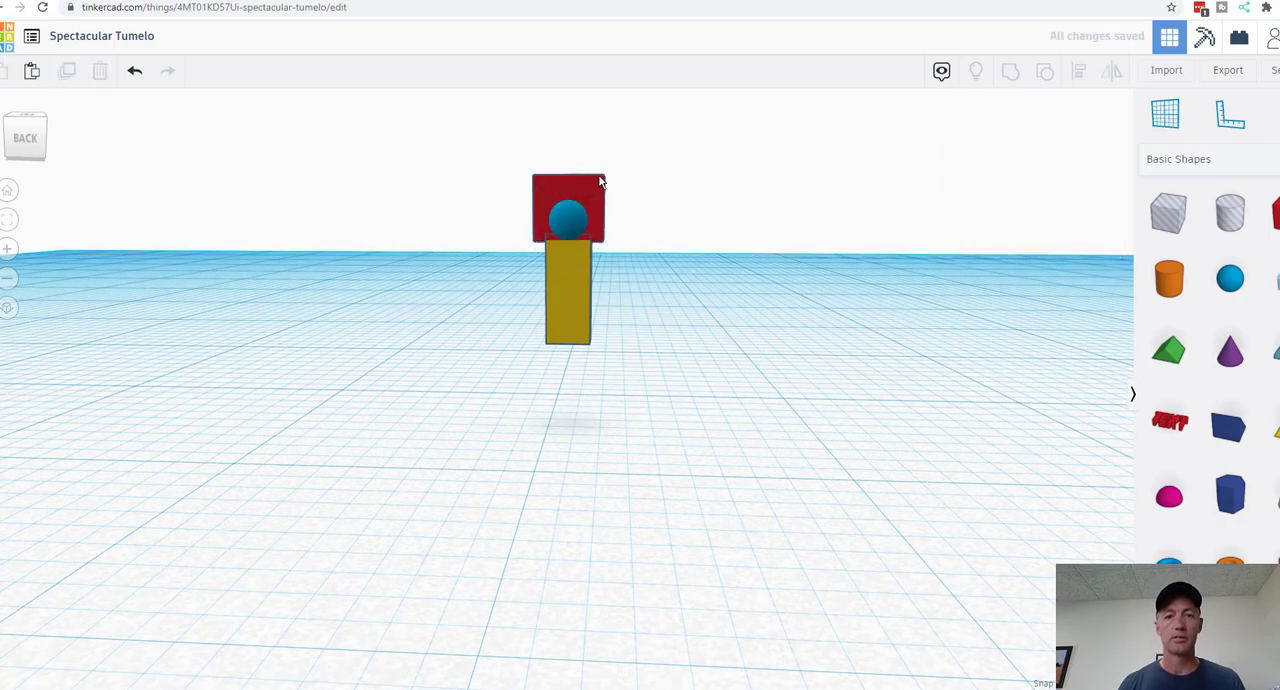
click(597, 183)
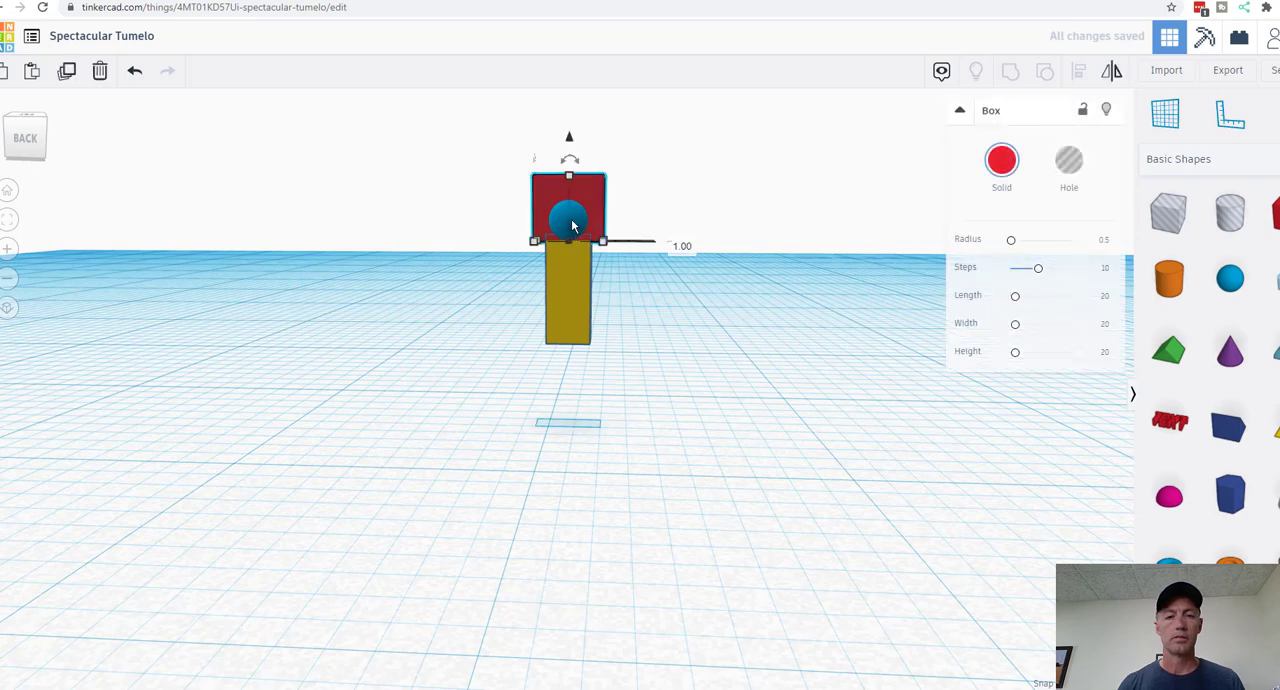
shift+click(573, 226)
drag(446, 130, 674, 223)
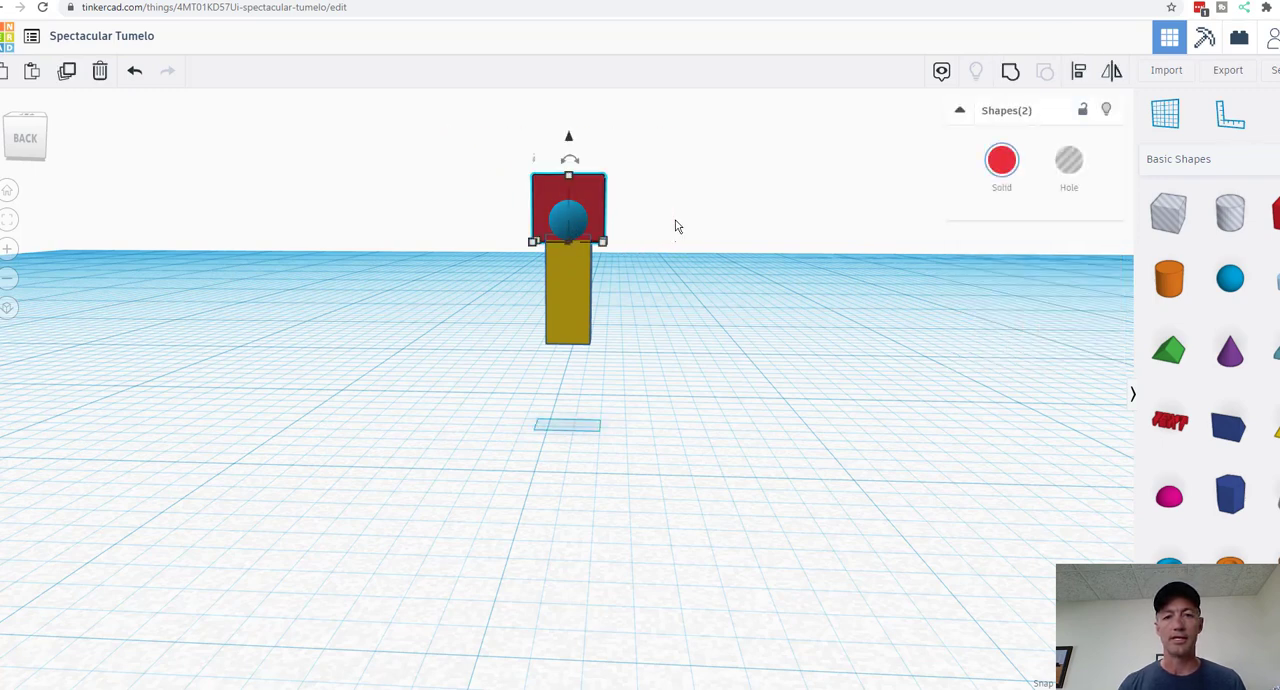
click(1080, 71)
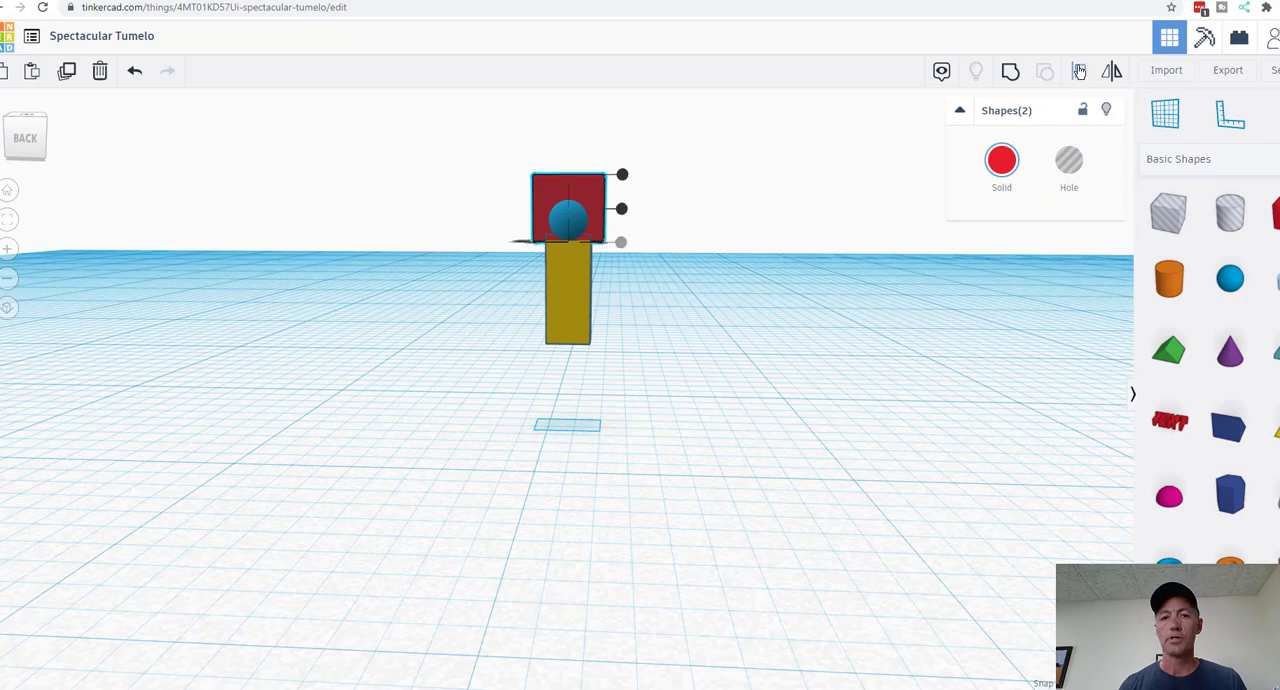
click(621, 210)
right_drag(788, 284, 817, 389)
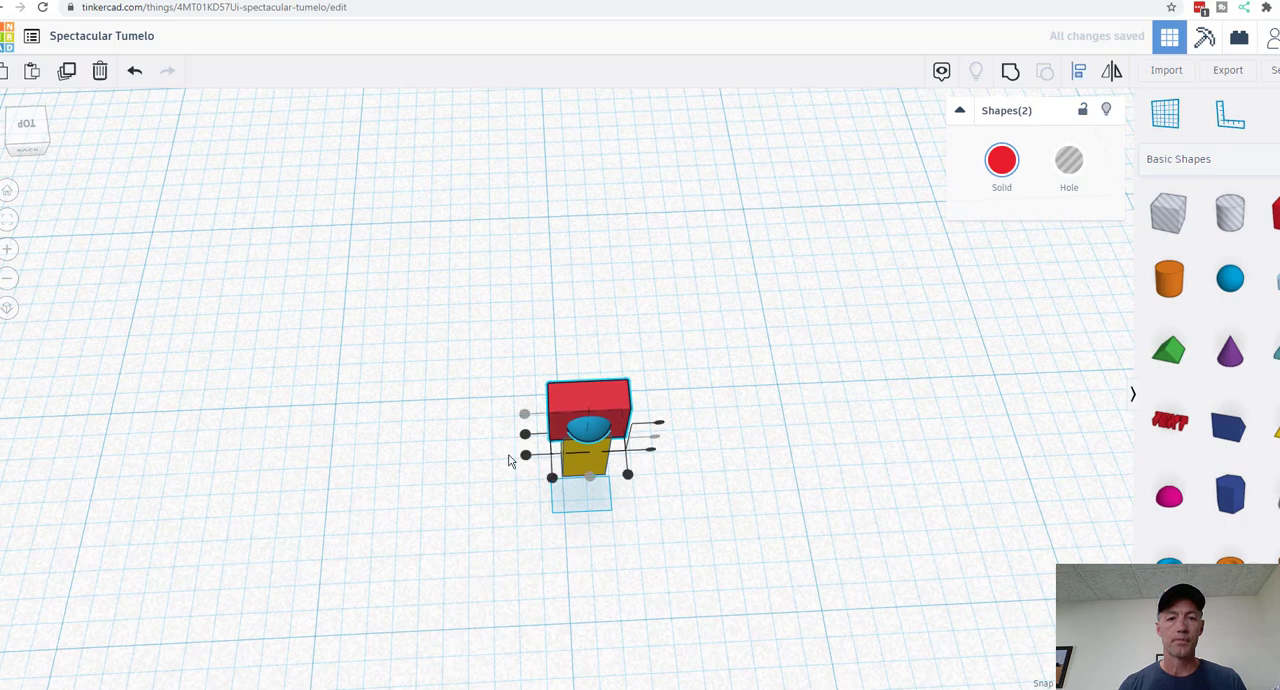
click(525, 436)
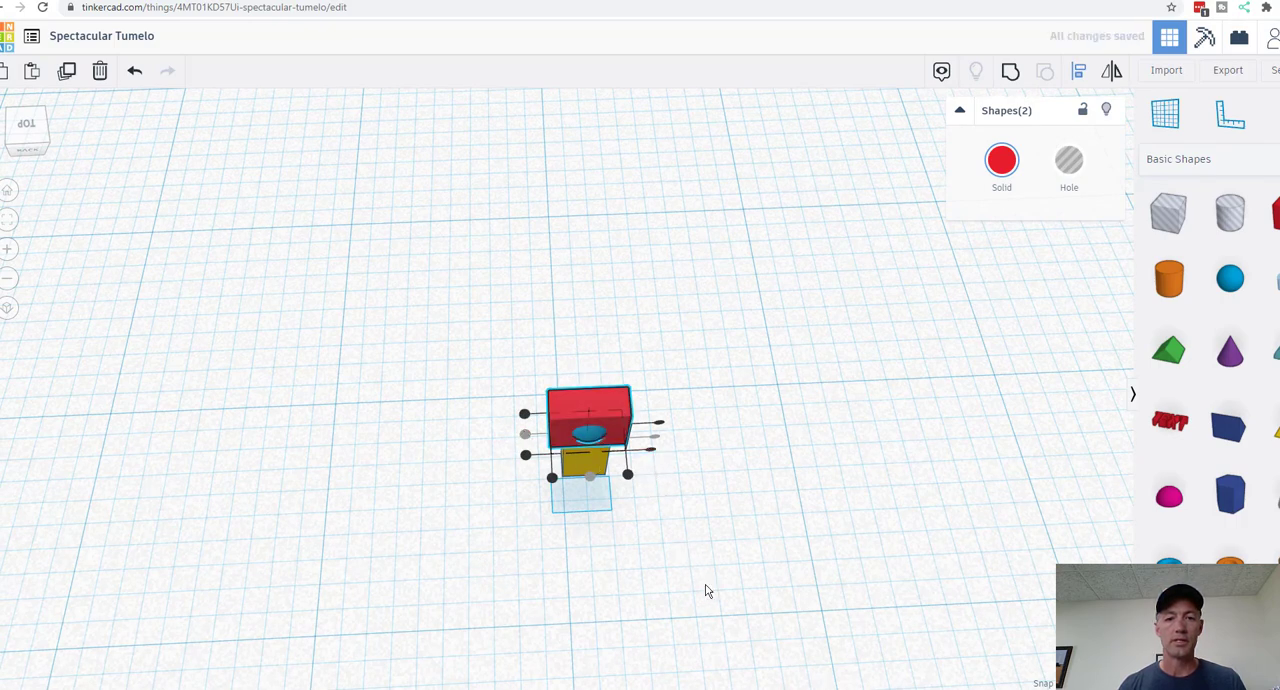
Step: Select all three shapes and centre the yellow box with the red box and sphere in front-to-back depth
right_drag(705, 593, 1012, 478)
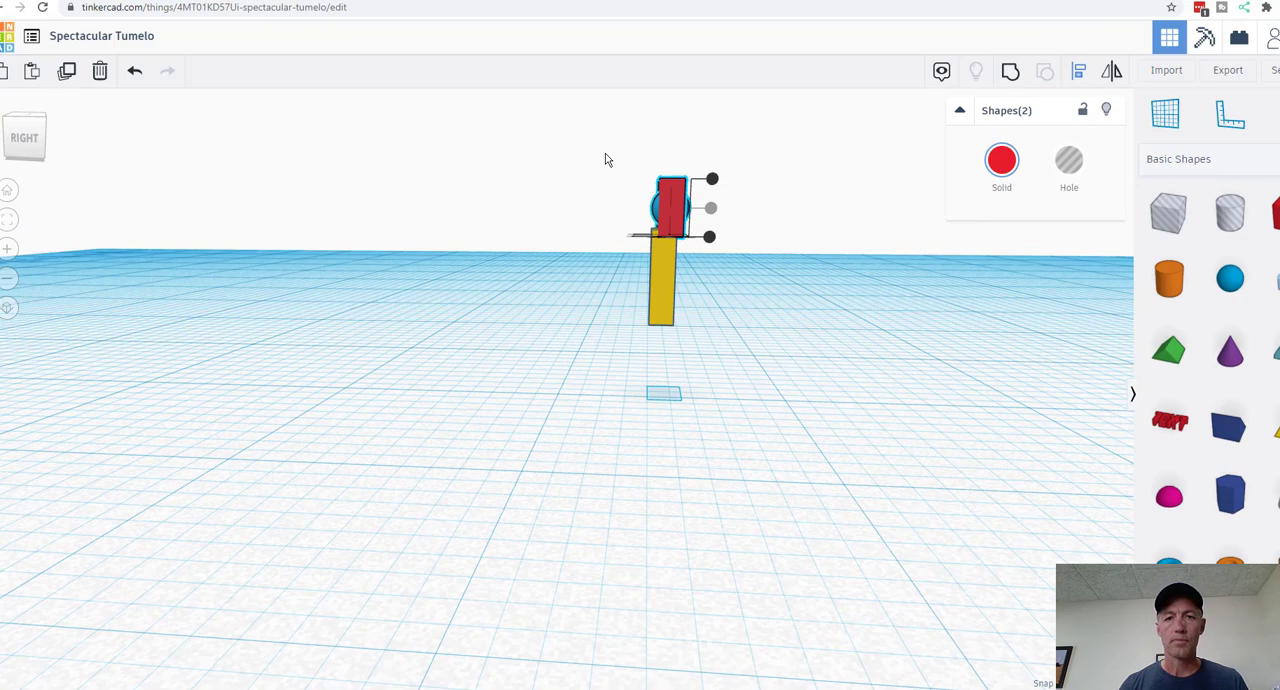
drag(605, 160, 808, 391)
right_drag(889, 394, 1020, 354)
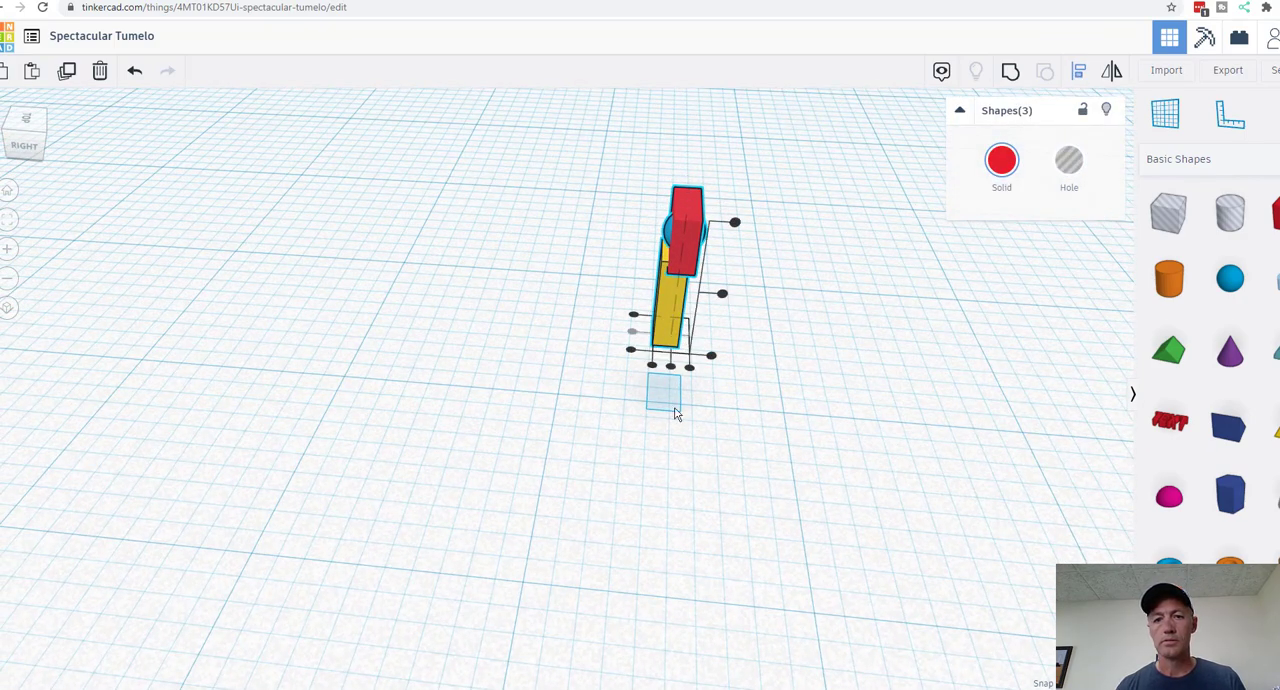
click(669, 369)
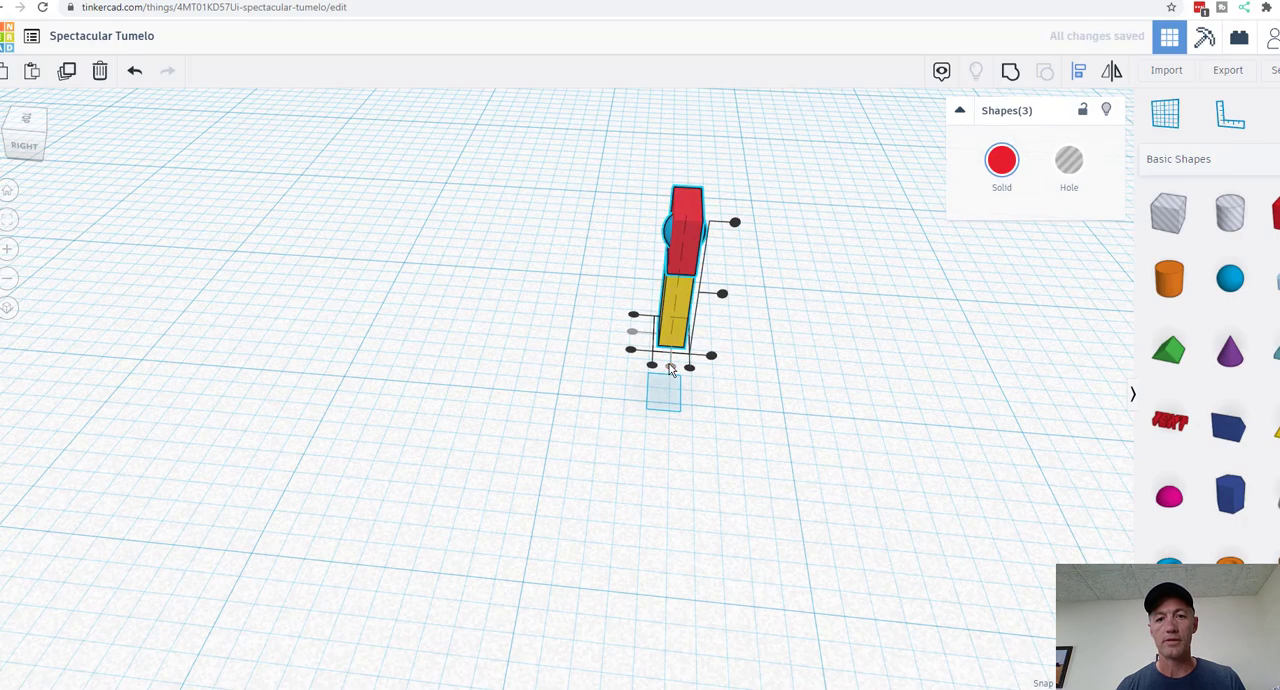
click(871, 377)
Step: Set the sphere's width and depth to 2 mm each
right_drag(974, 443, 692, 354)
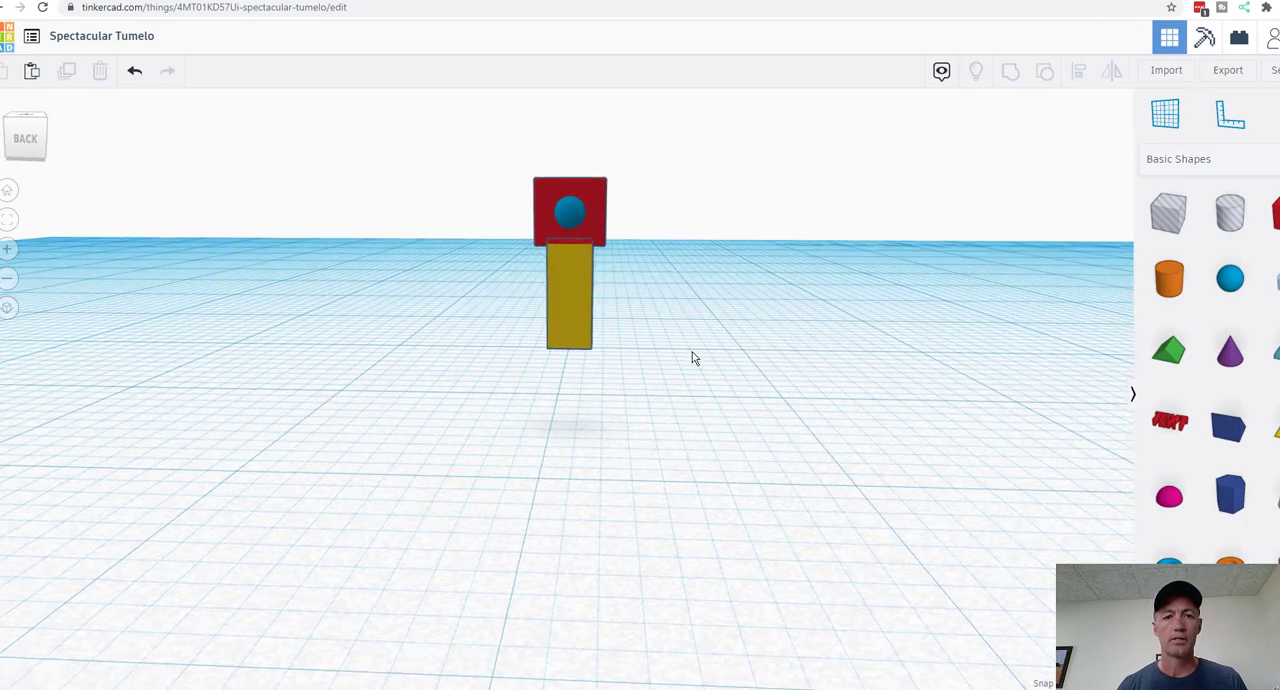
click(556, 216)
click(572, 217)
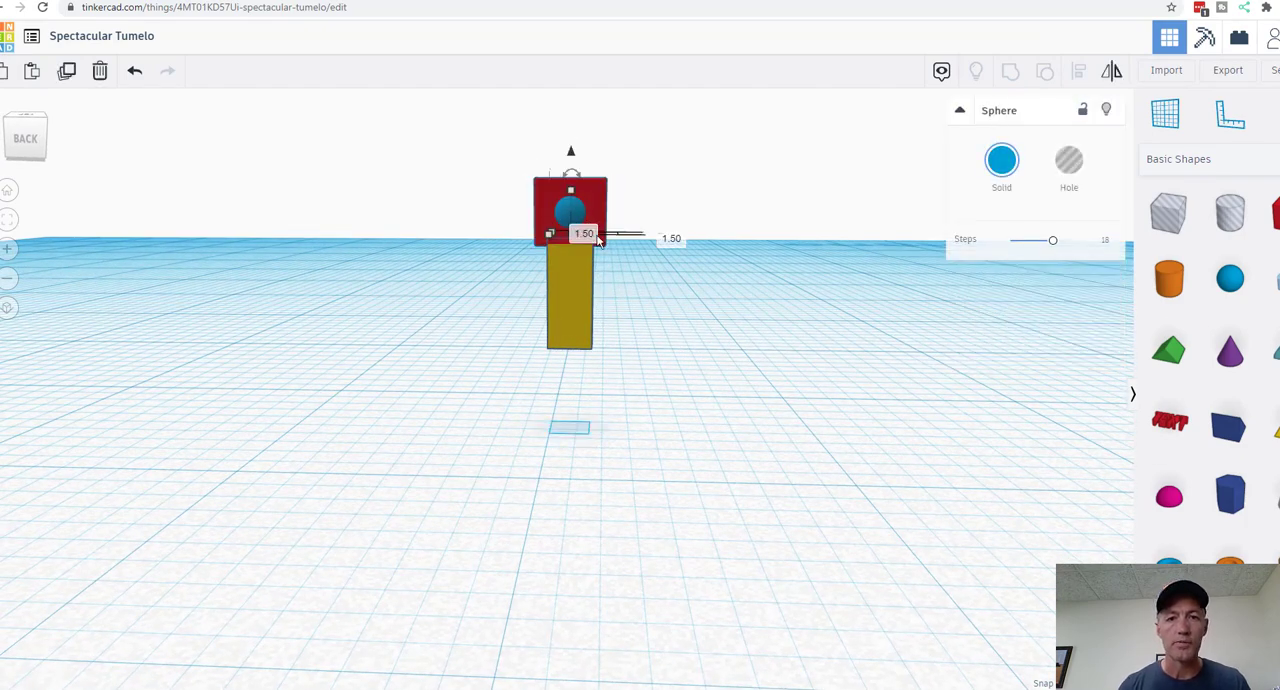
click(586, 234)
text(2)
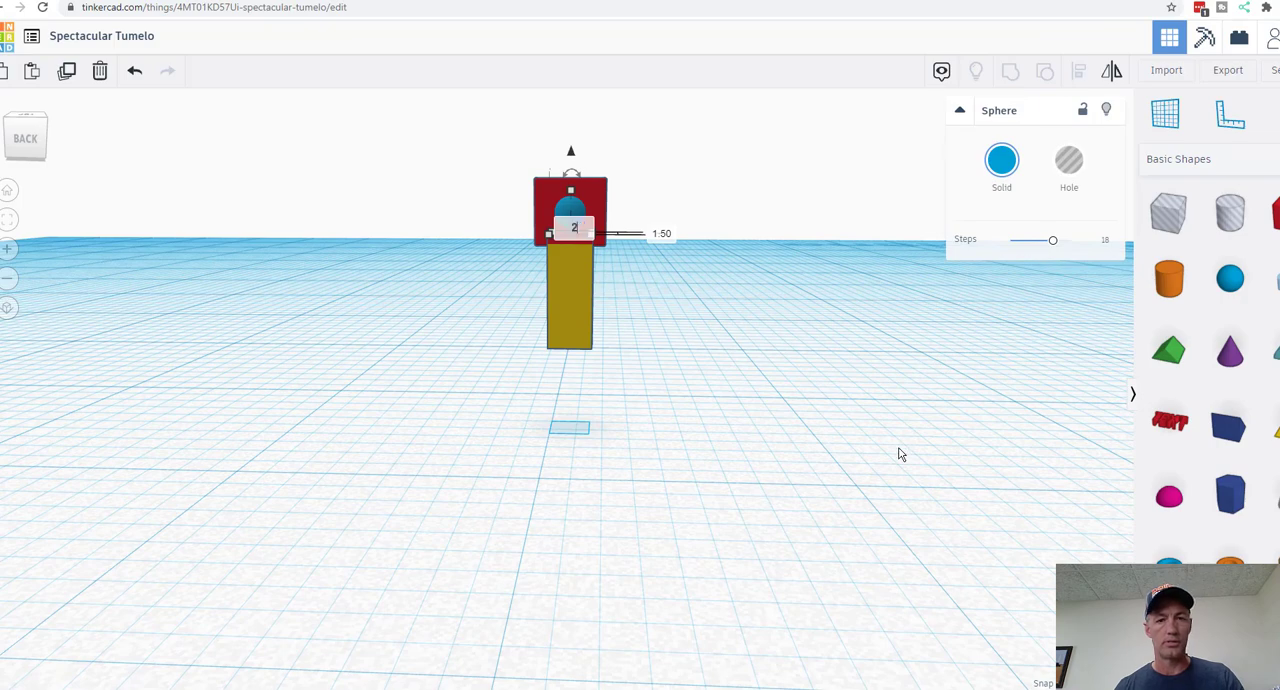
key(Return)
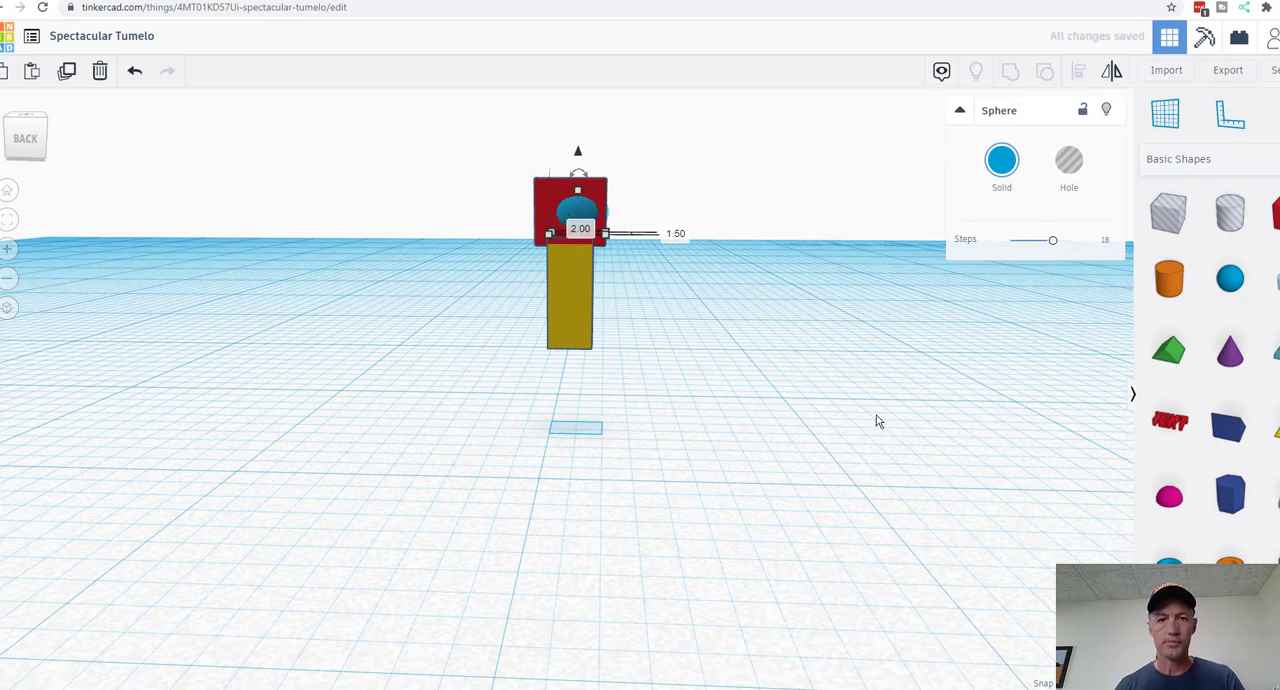
click(678, 234)
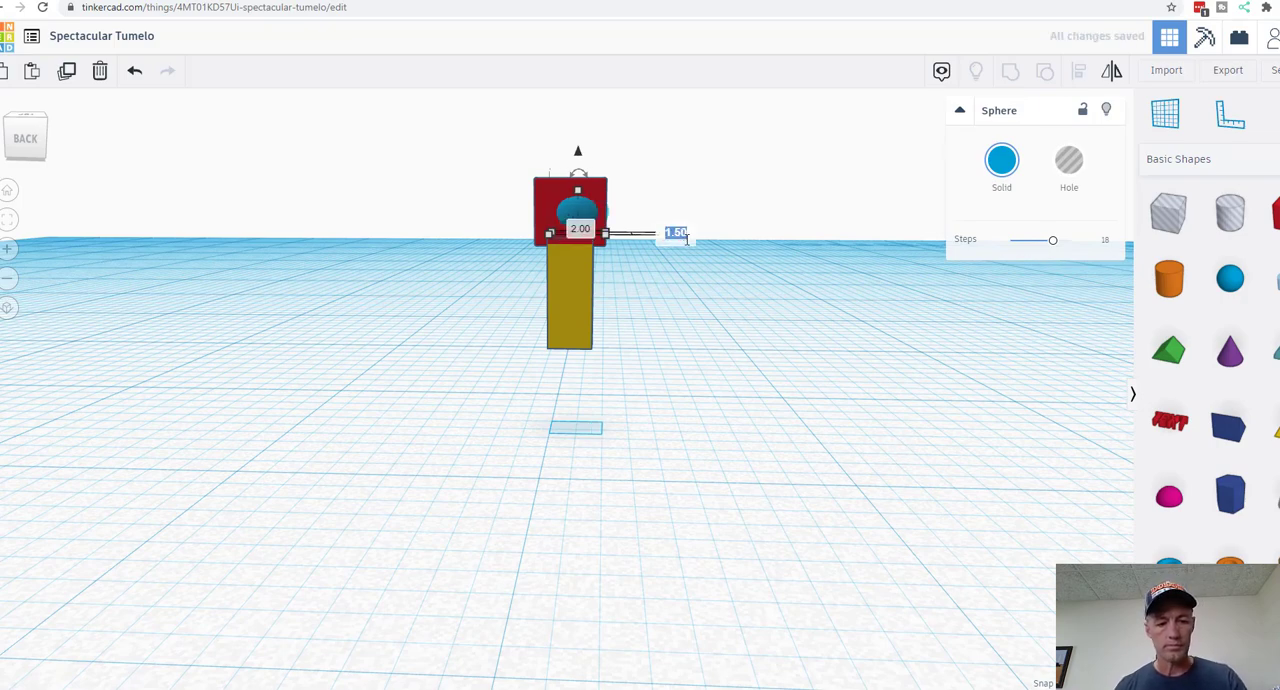
text(2)
key(Return)
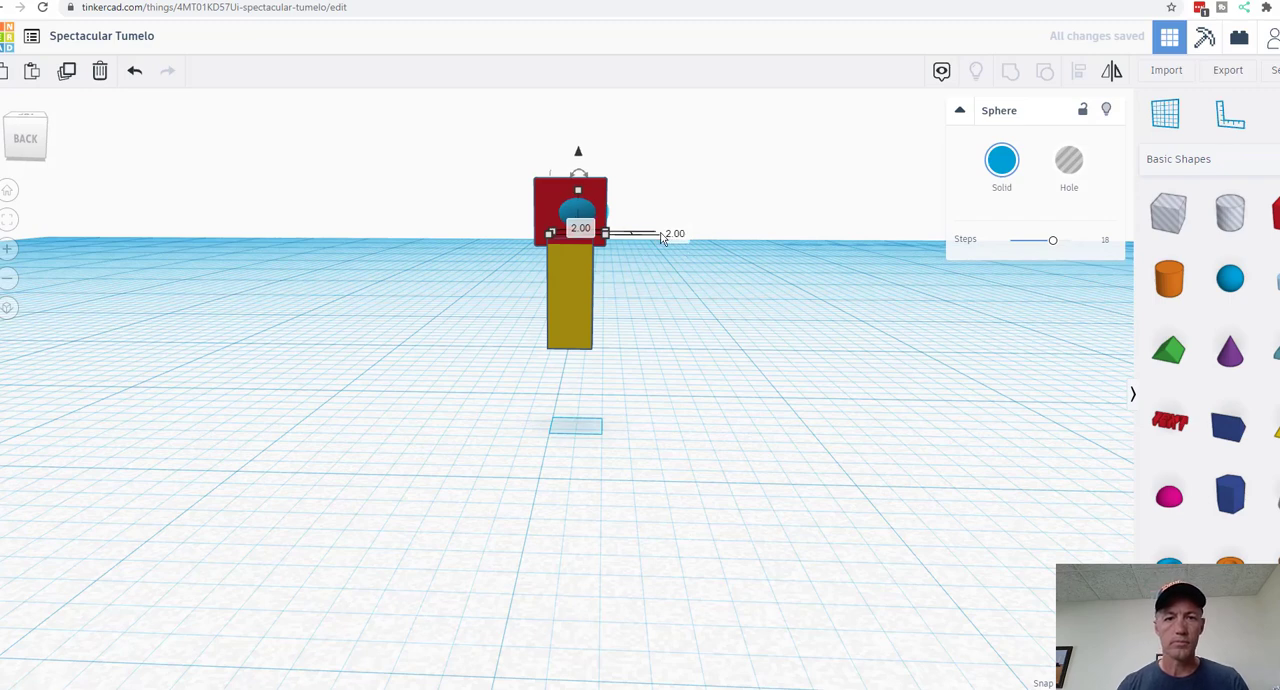
Step: Set the sphere's height to 2 mm
mouse_move(577, 190)
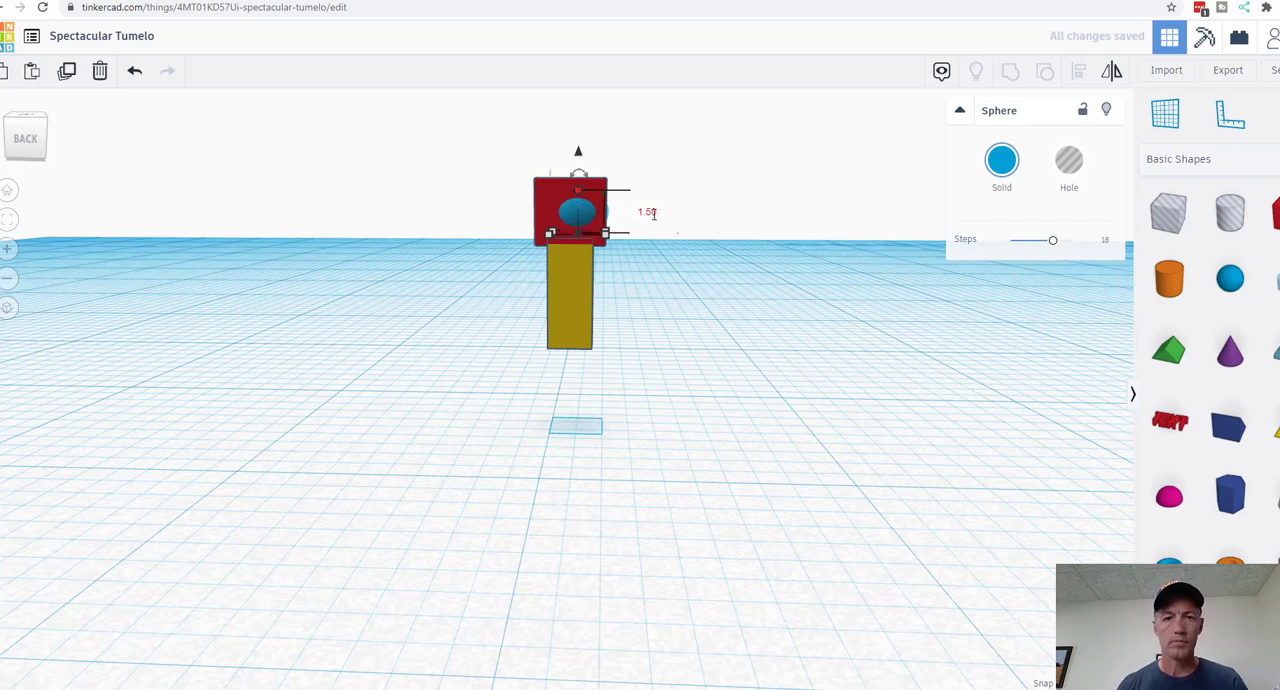
click(650, 212)
text(2)
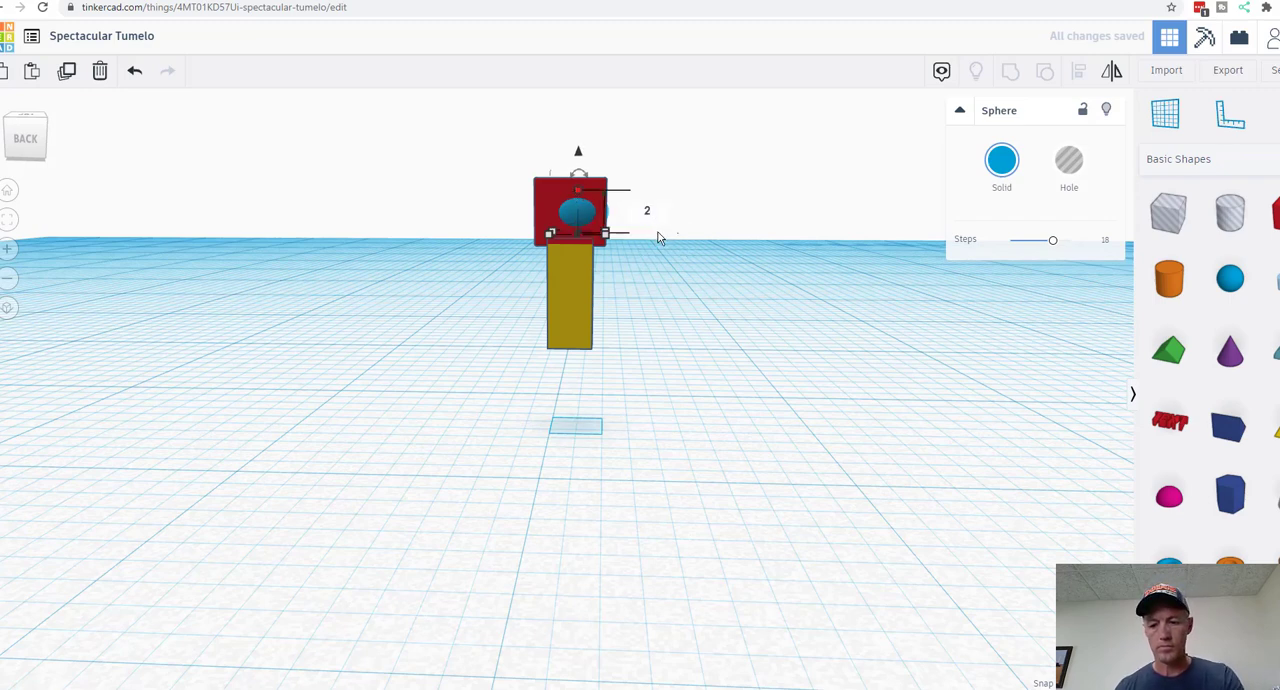
key(Return)
click(353, 280)
Step: Select the enlarged sphere and the red box and align their centres in height, depth and width
right_drag(353, 280, 603, 214)
drag(604, 187, 680, 242)
click(791, 277)
click(771, 240)
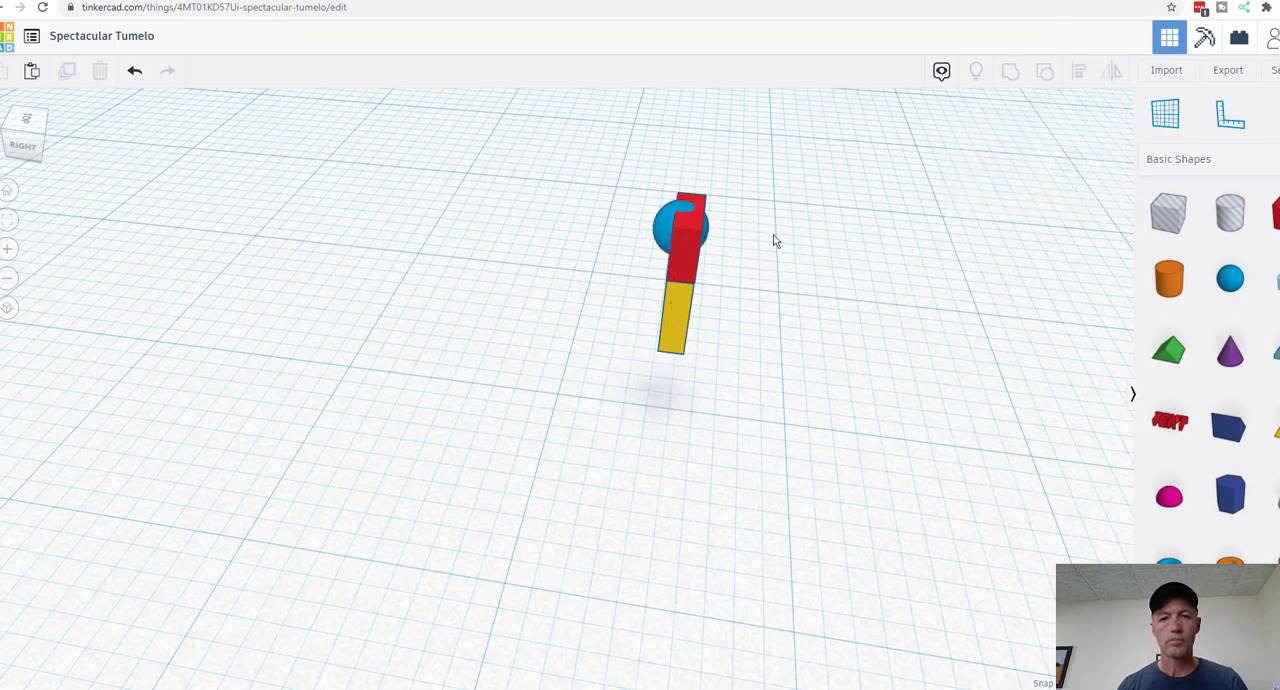
drag(812, 241, 630, 221)
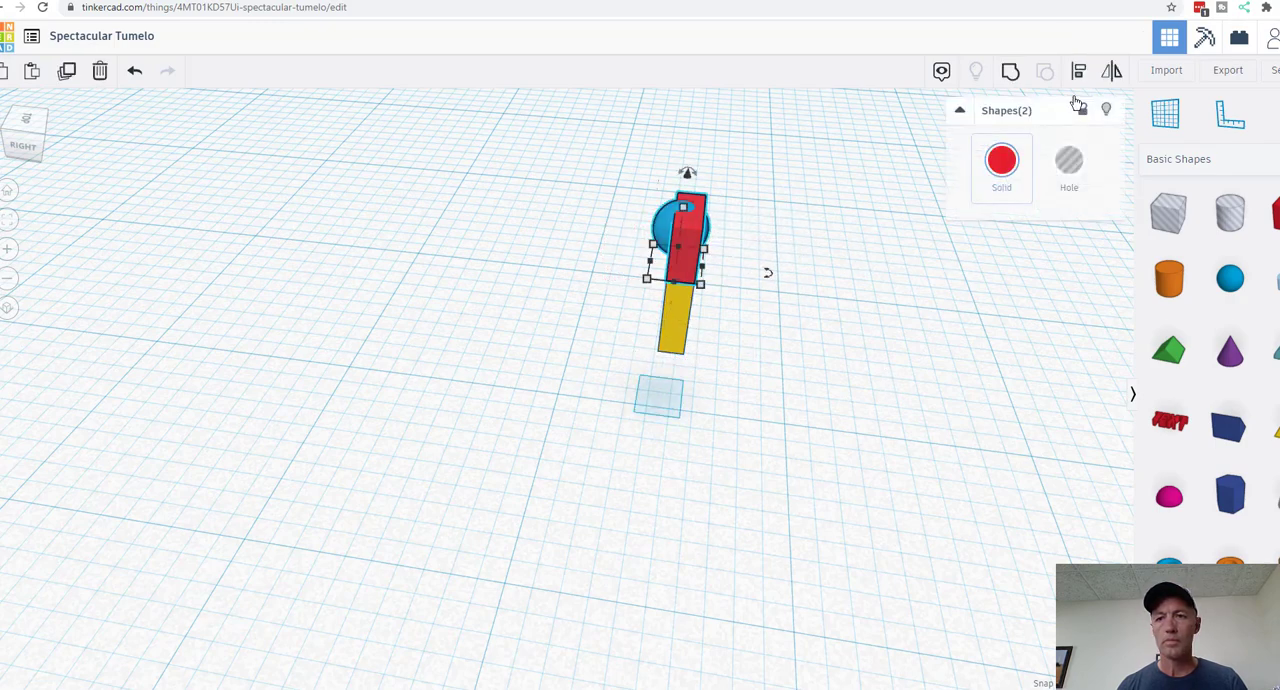
click(731, 261)
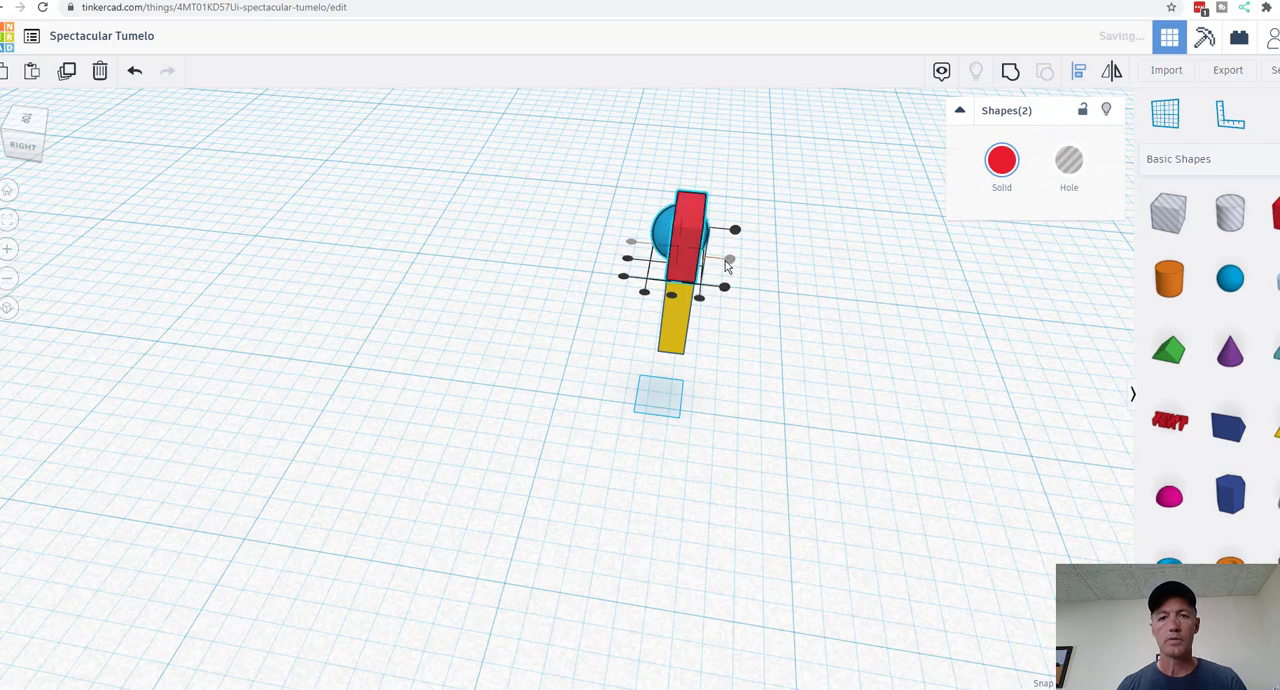
click(675, 295)
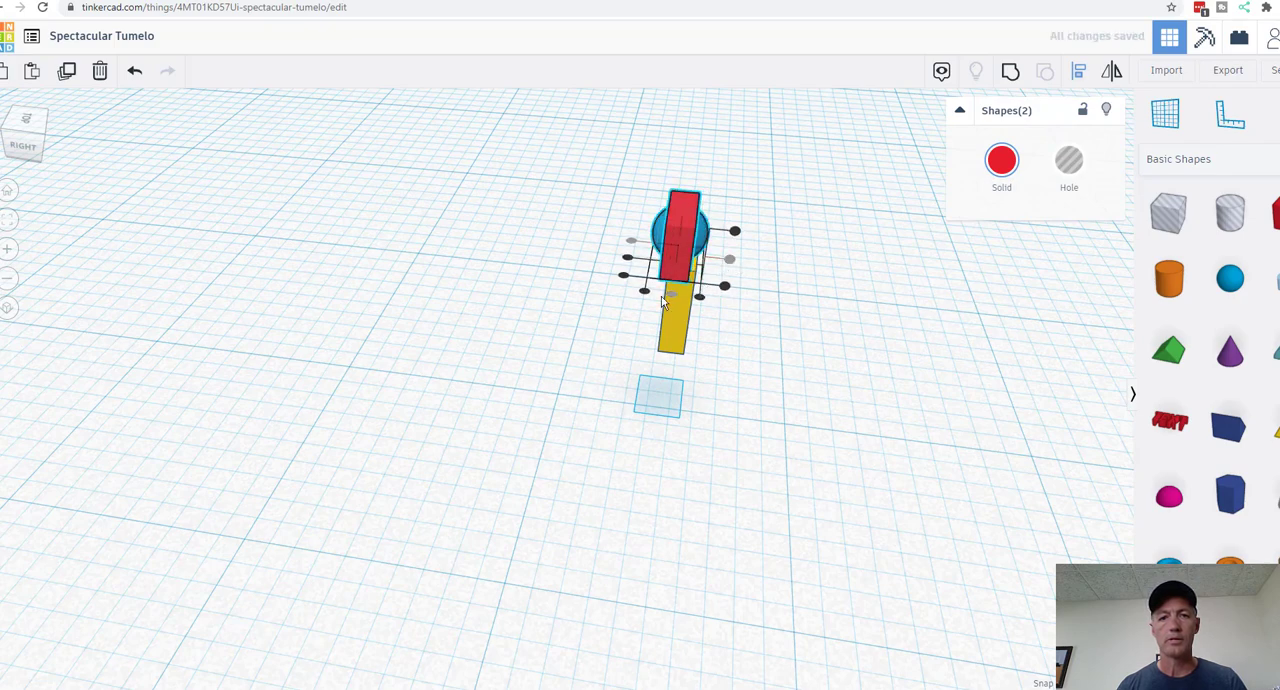
click(628, 261)
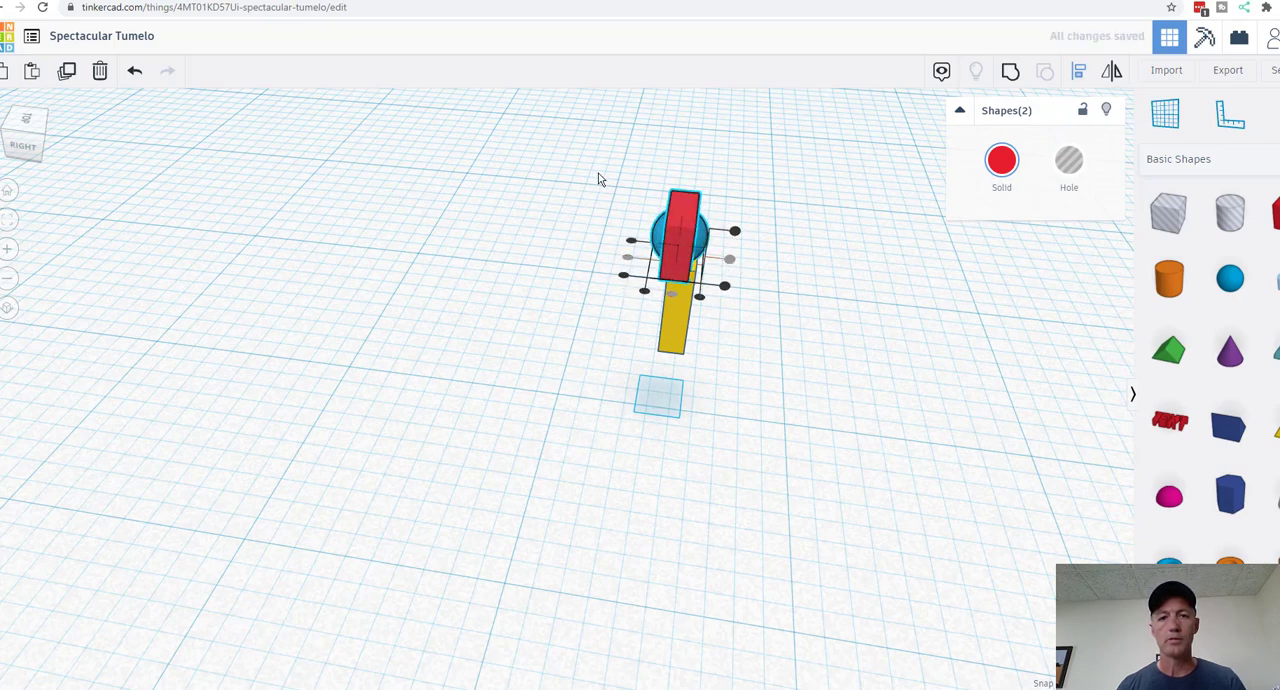
Step: Re-centre the yellow box front to back with the red box and the 2 mm sphere
drag(597, 177, 776, 367)
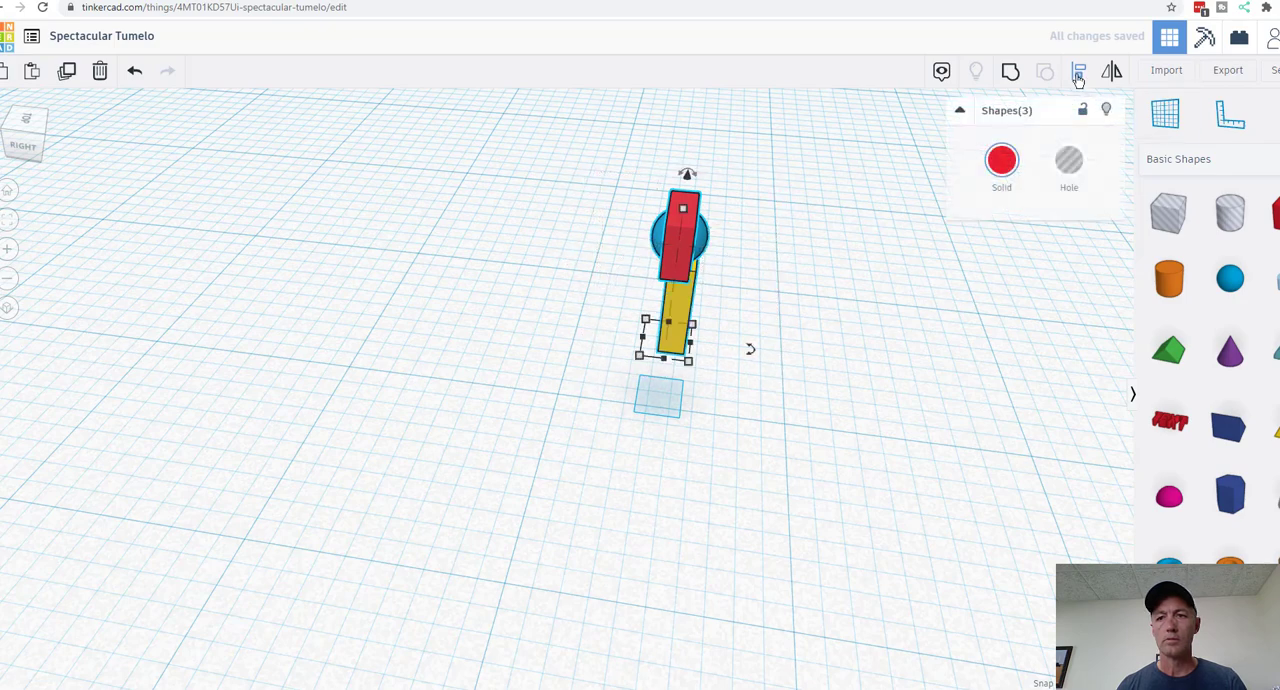
key(l)
click(661, 373)
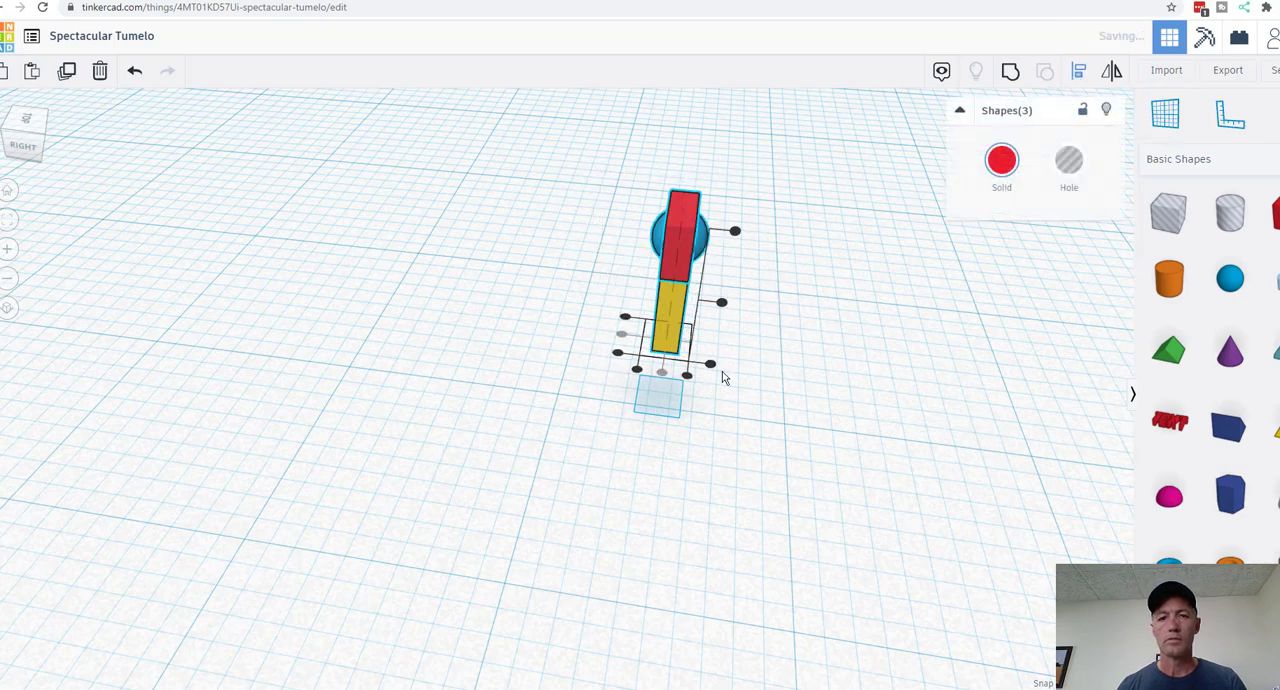
click(882, 365)
Step: Group the red box, yellow box and sphere into a single solid shape
right_drag(912, 383, 559, 304)
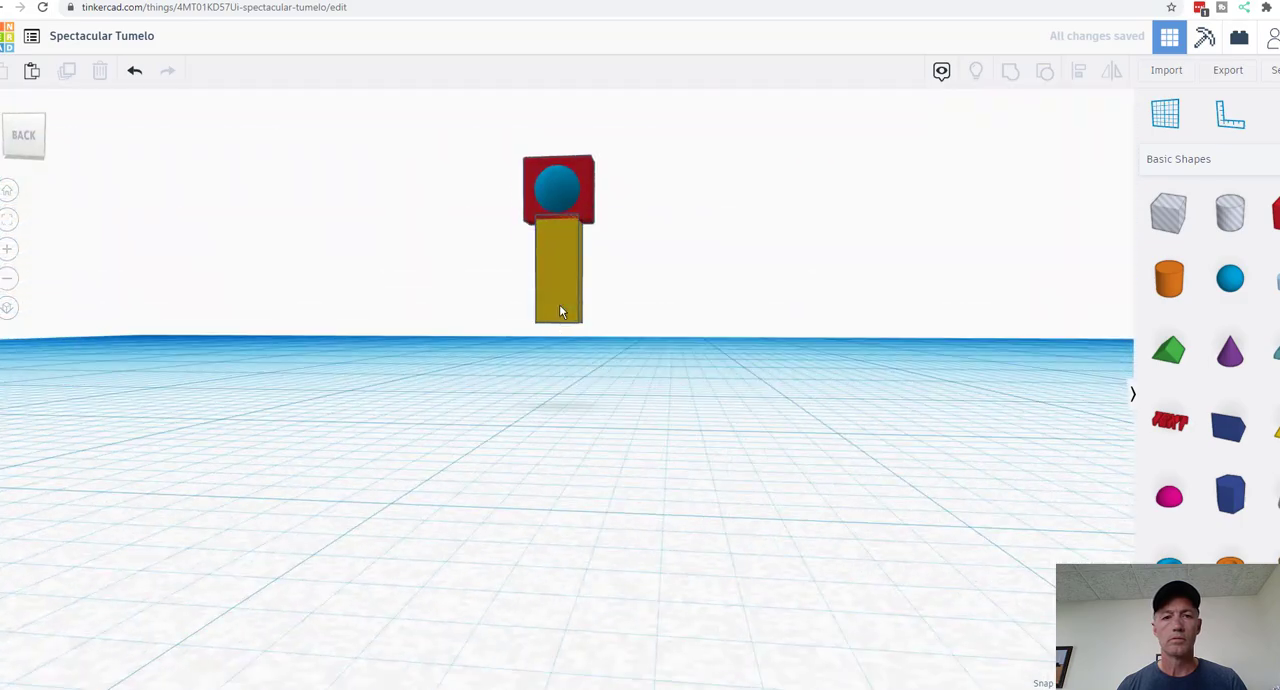
right_drag(704, 438, 527, 521)
drag(456, 145, 620, 365)
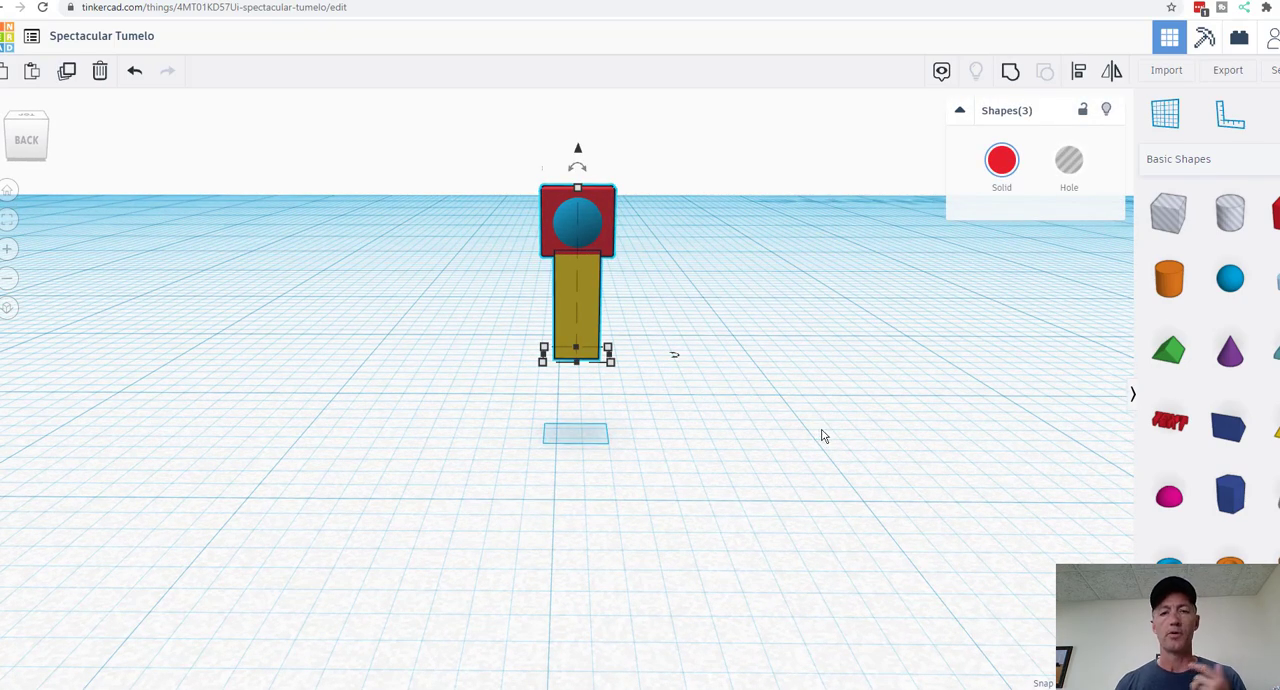
click(1009, 79)
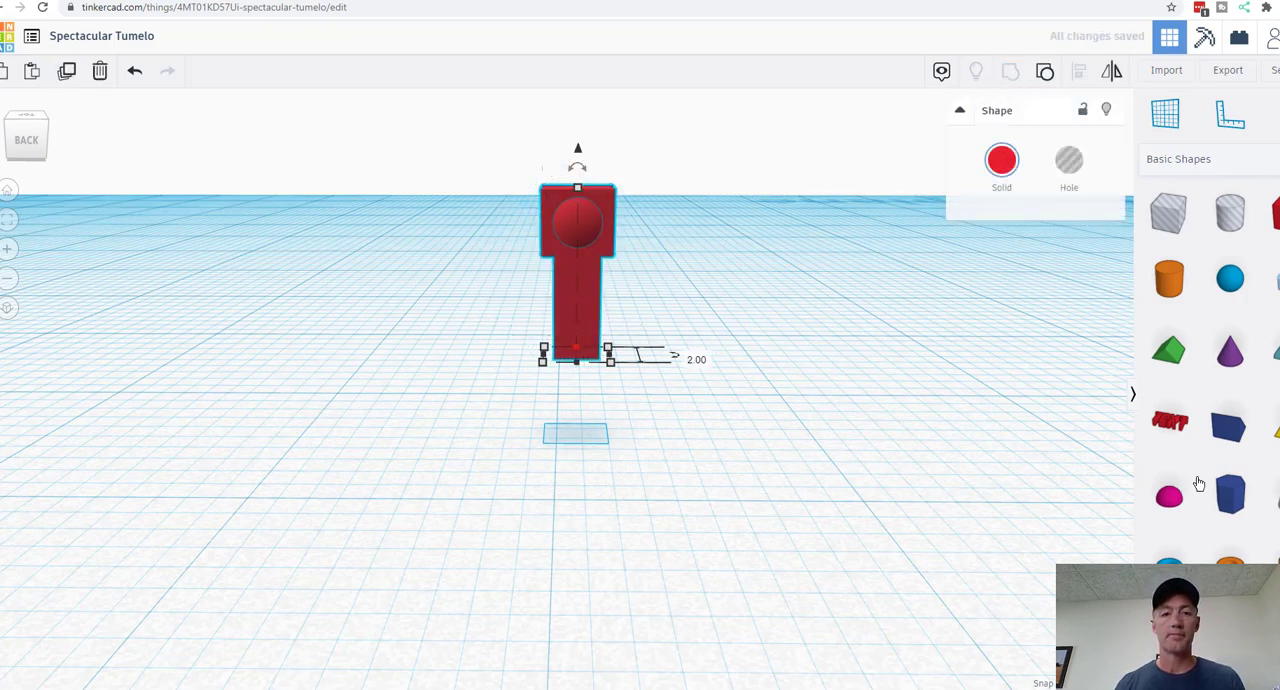
Step: Place a new solid box on the workplane at the grouped part
click(771, 351)
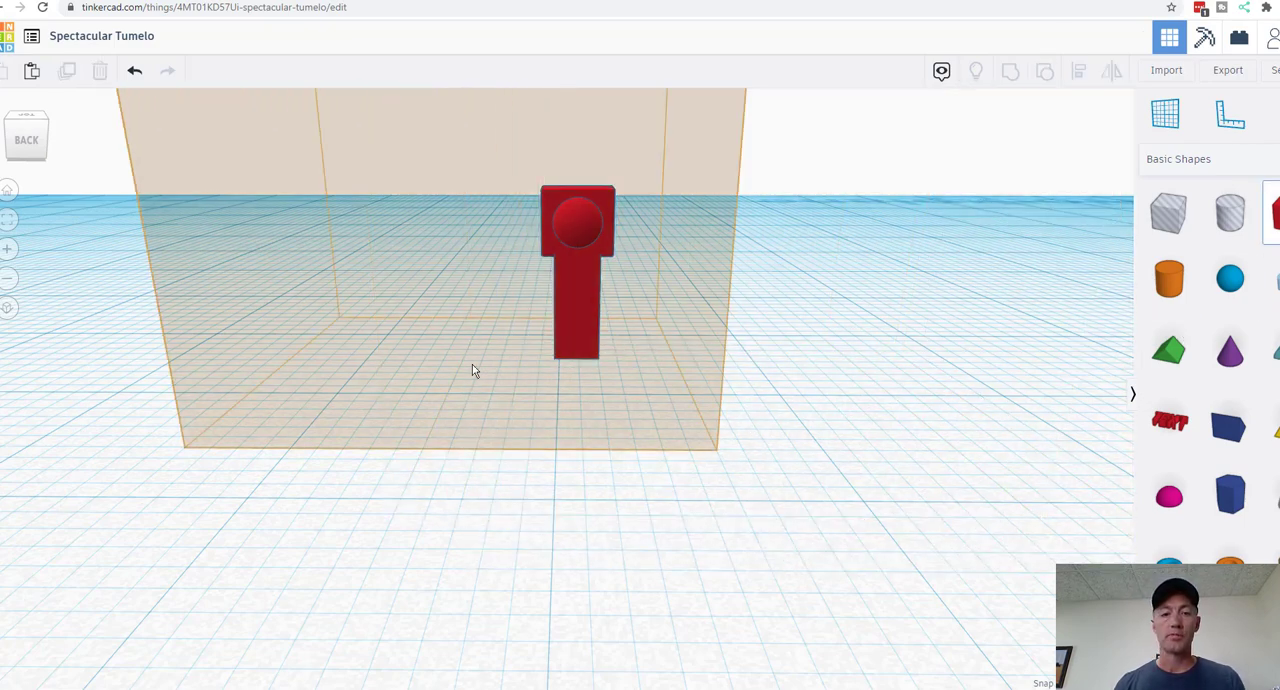
click(689, 477)
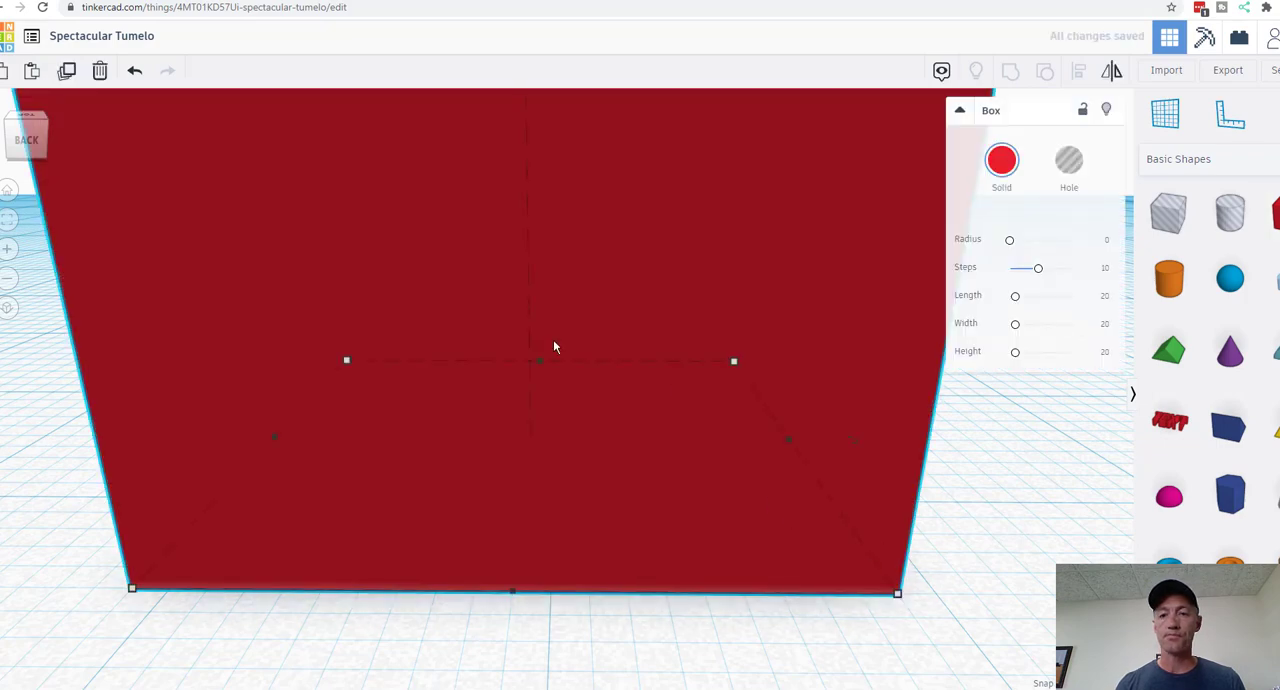
Step: Set the new box's height and front-to-back depth to 2 mm each, forming a thin bar
click(7, 281)
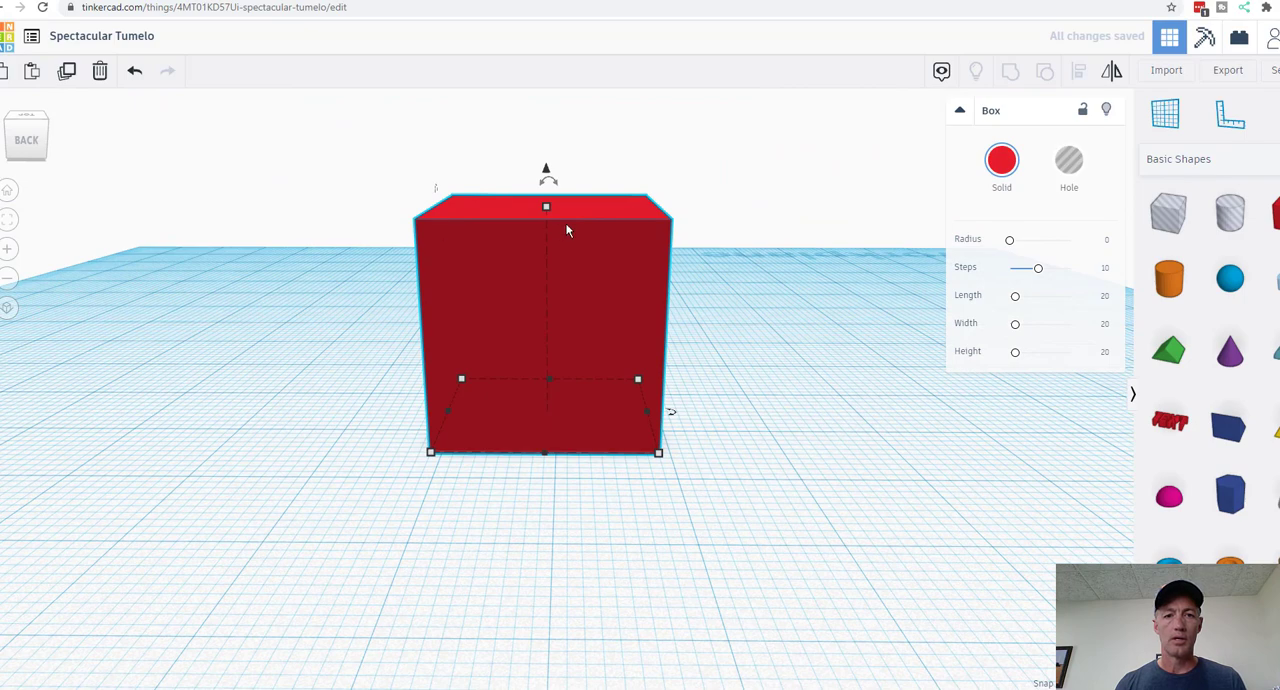
mouse_move(544, 207)
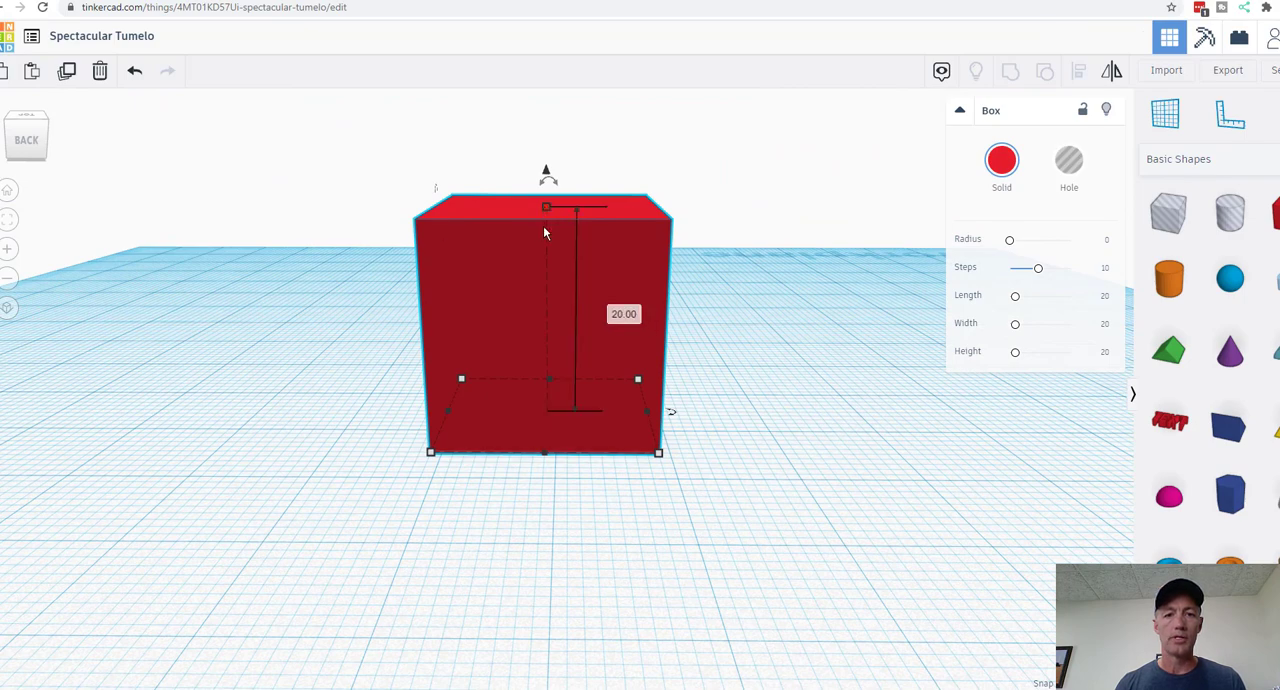
click(623, 318)
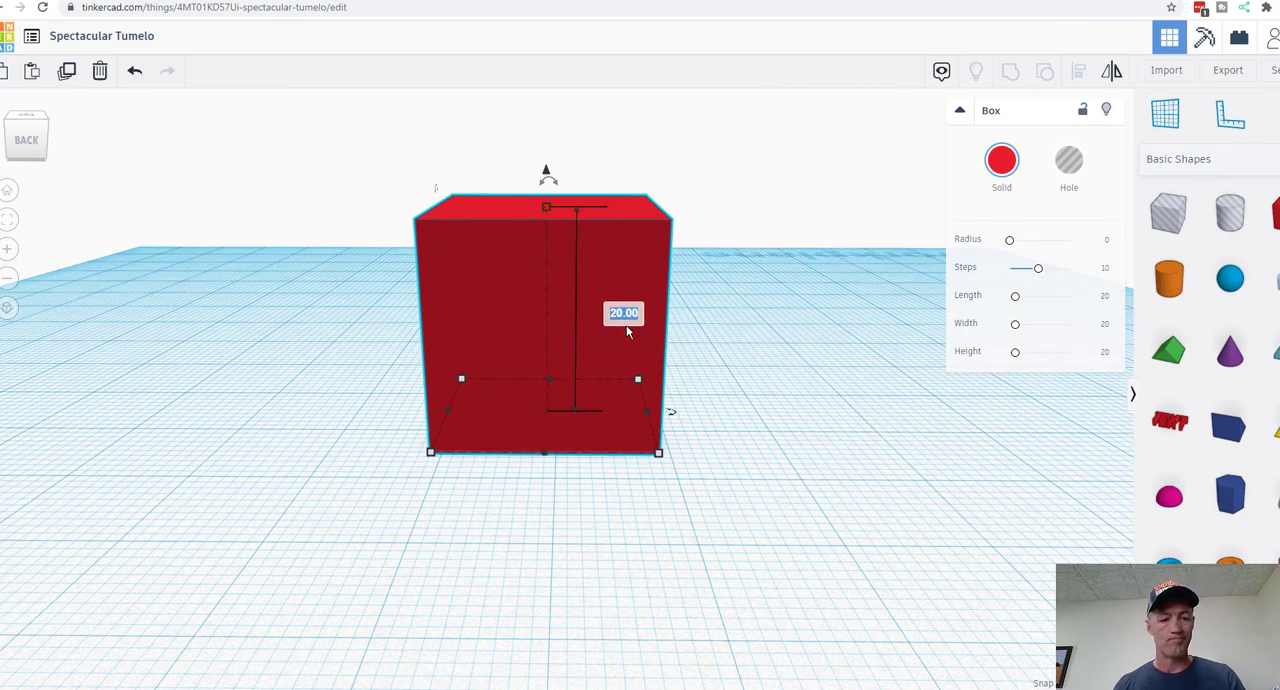
text(2)
key(Return)
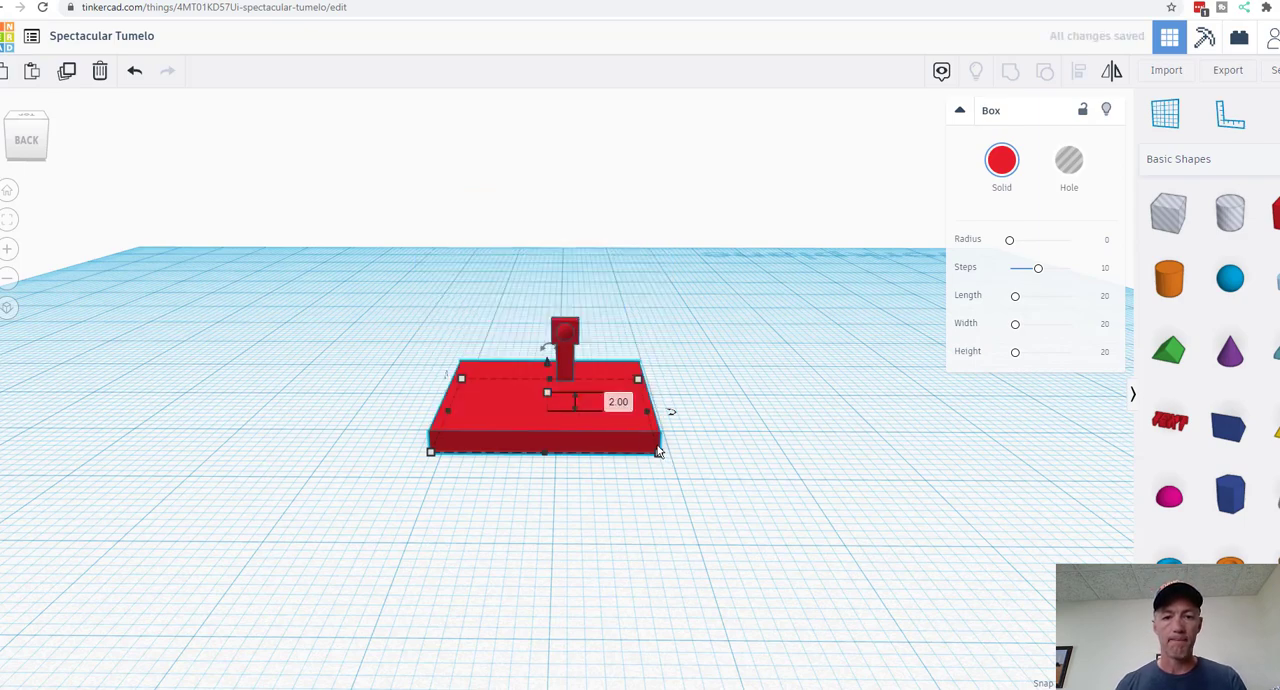
mouse_move(659, 456)
click(724, 411)
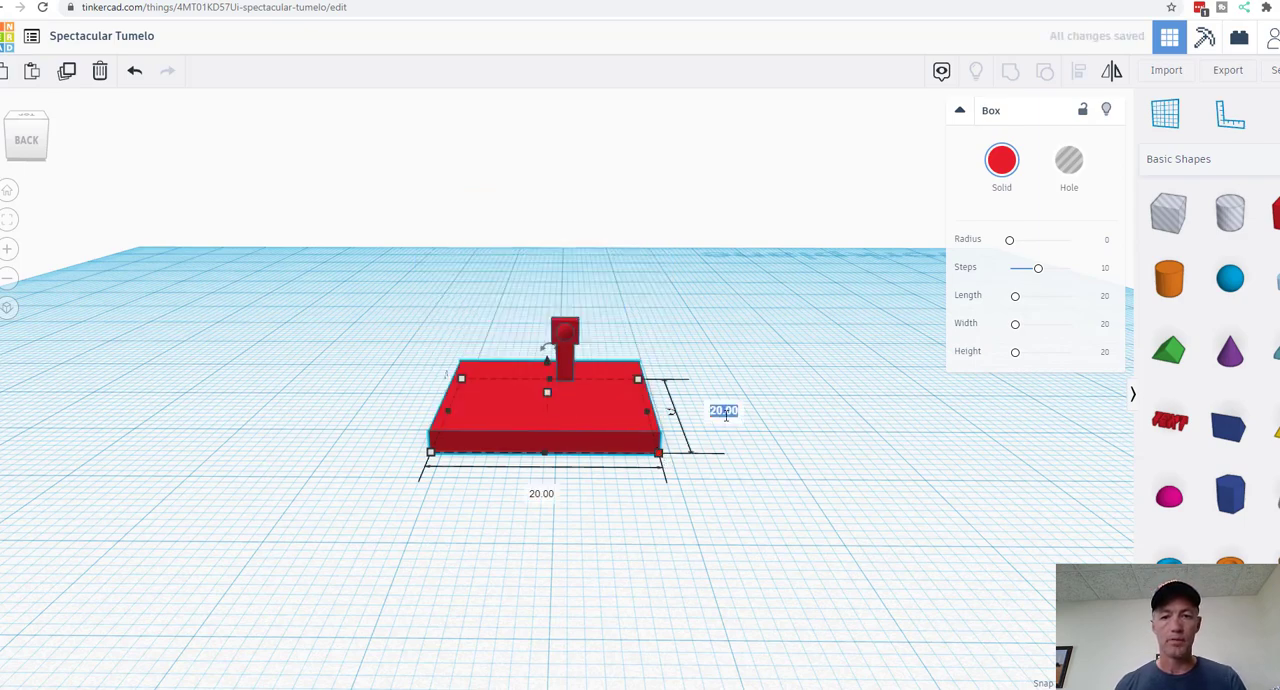
text(2)
key(Return)
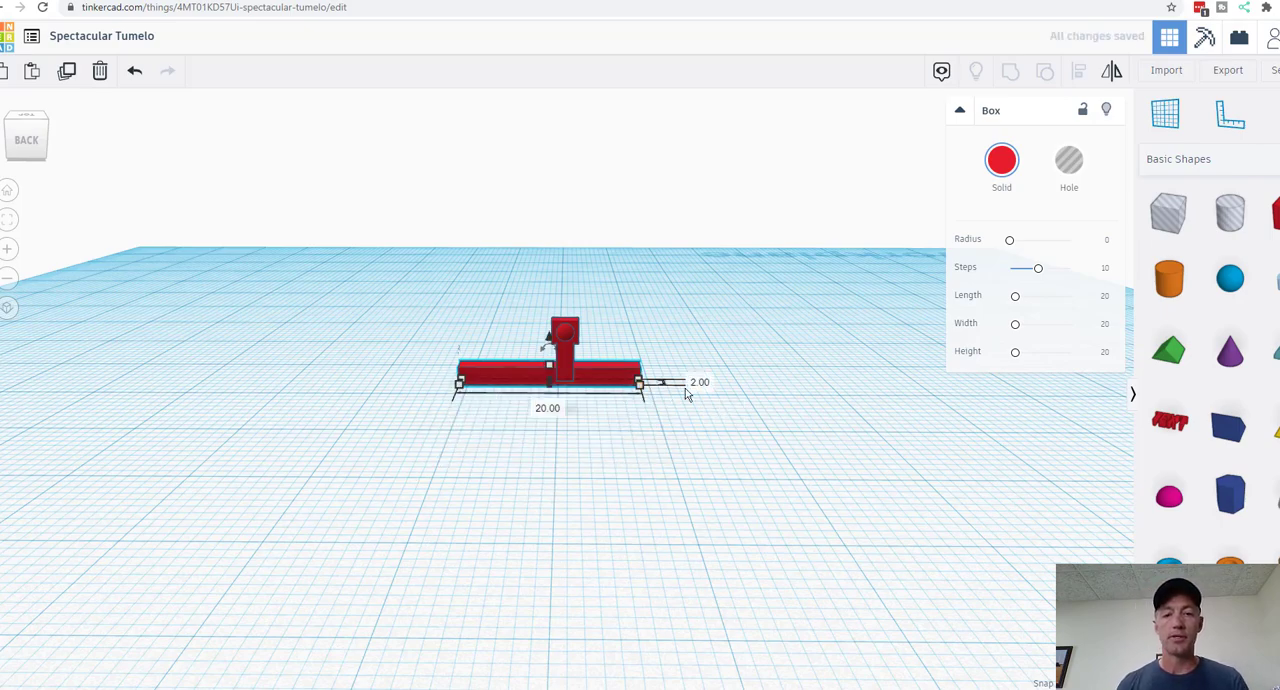
Step: Select the bar and the grouped part and align their centres front to back
right_drag(806, 443, 423, 283)
drag(423, 283, 780, 492)
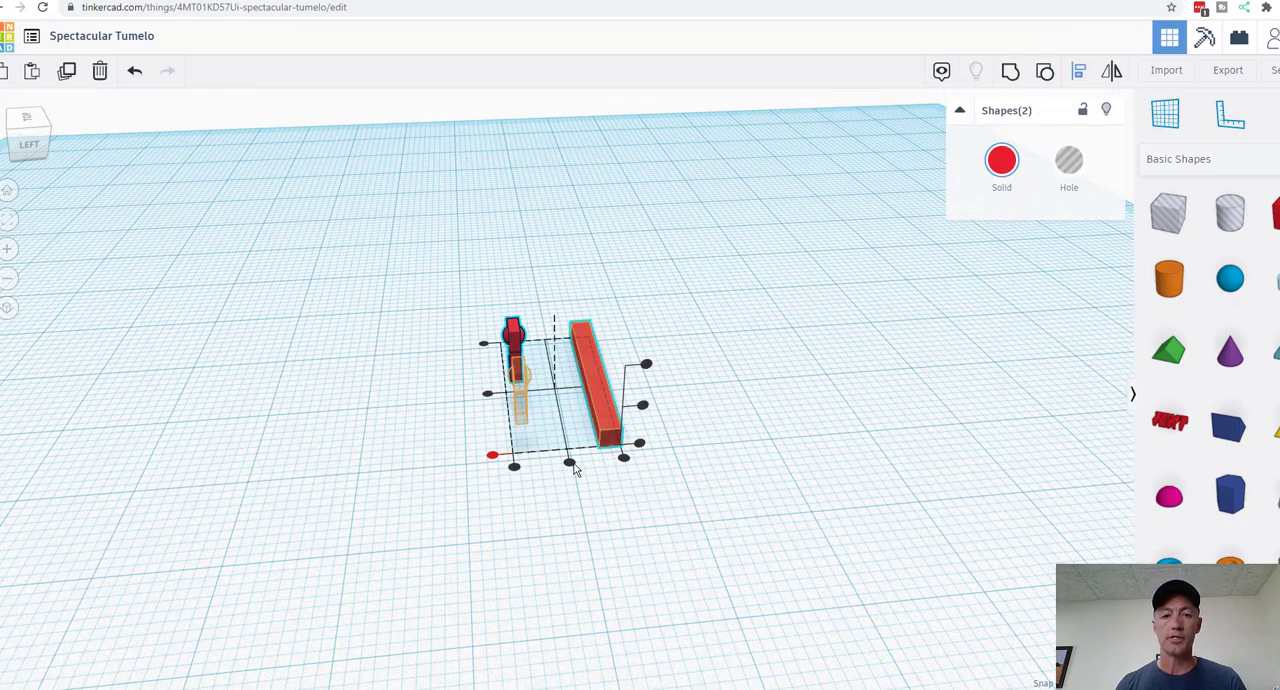
click(569, 462)
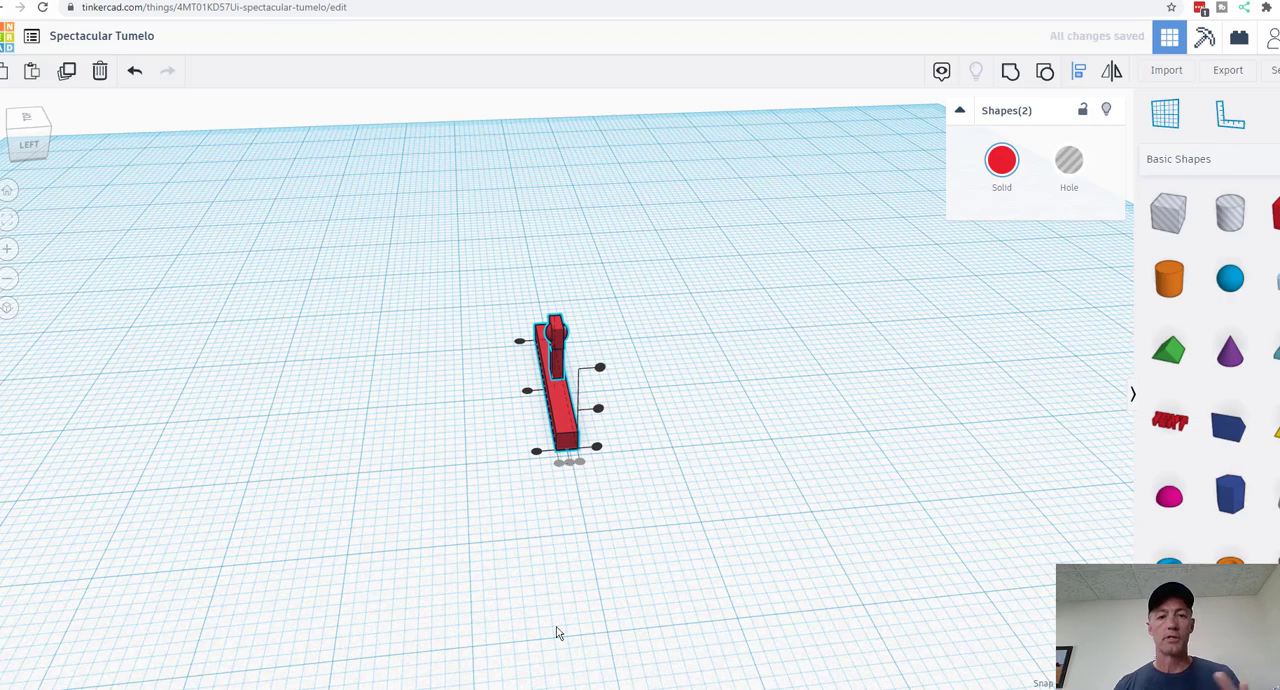
Step: Move the grouped part to the bar's left end as seen from the back, and lower it onto the bar
drag(549, 616, 862, 574)
right_drag(754, 587, 879, 522)
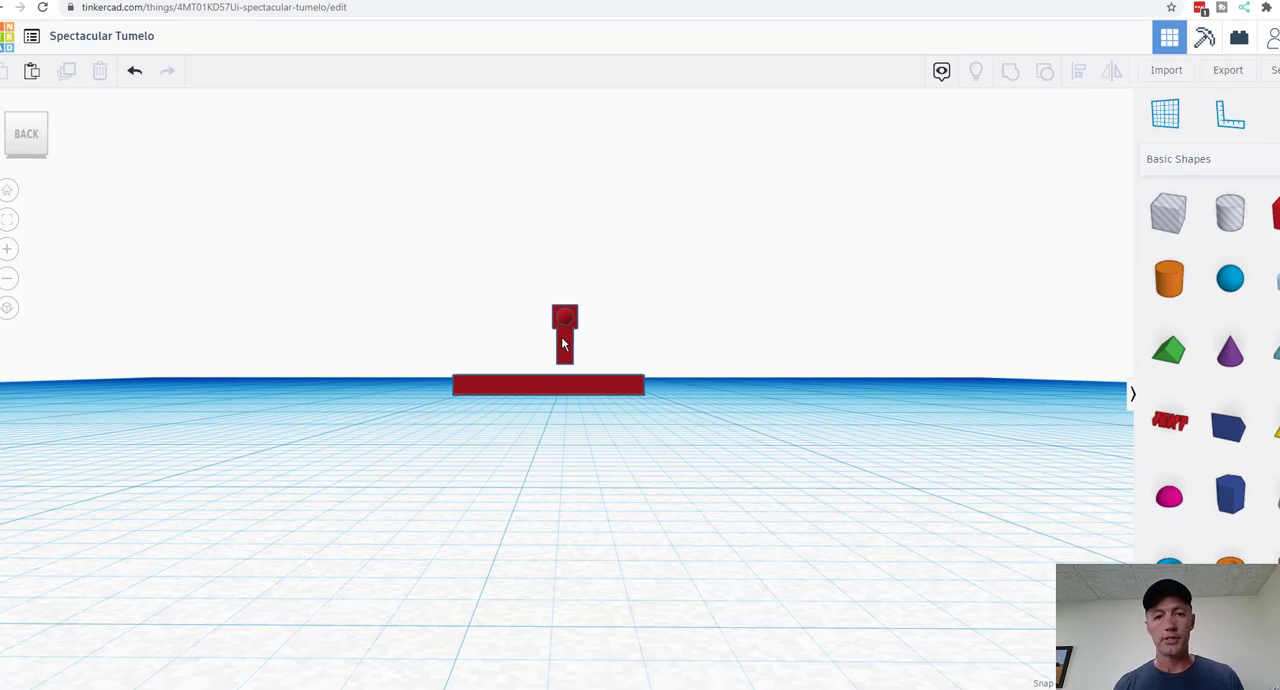
click(561, 343)
key(Left)
key(Left)
key(Left)
key(Left)
key(Left)
key(Left)
key(Left)
key(Left)
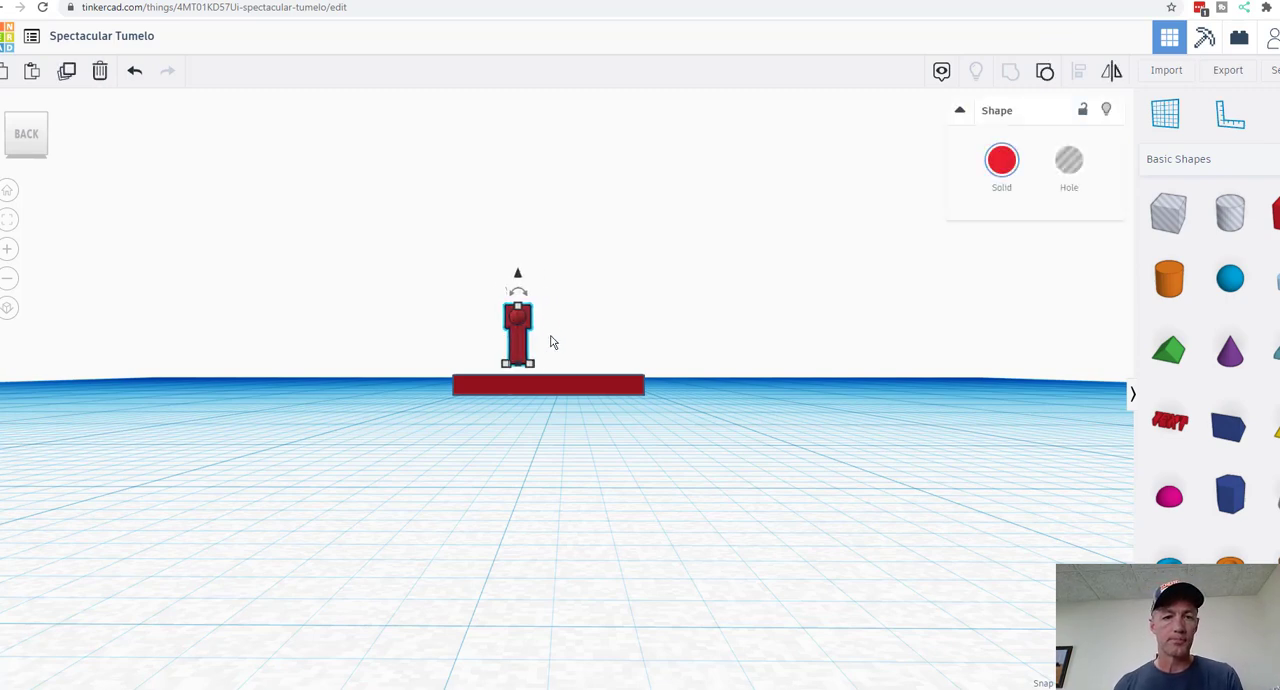
key(Left)
key(Left)
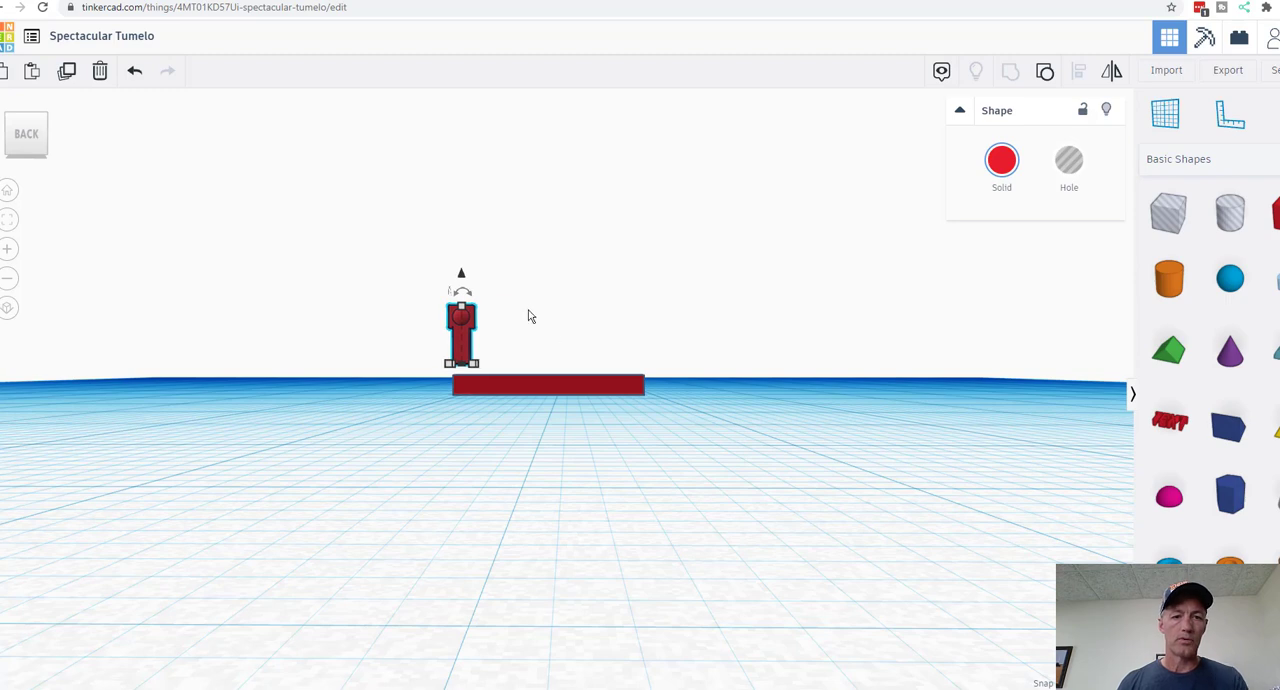
drag(460, 276, 464, 283)
click(589, 506)
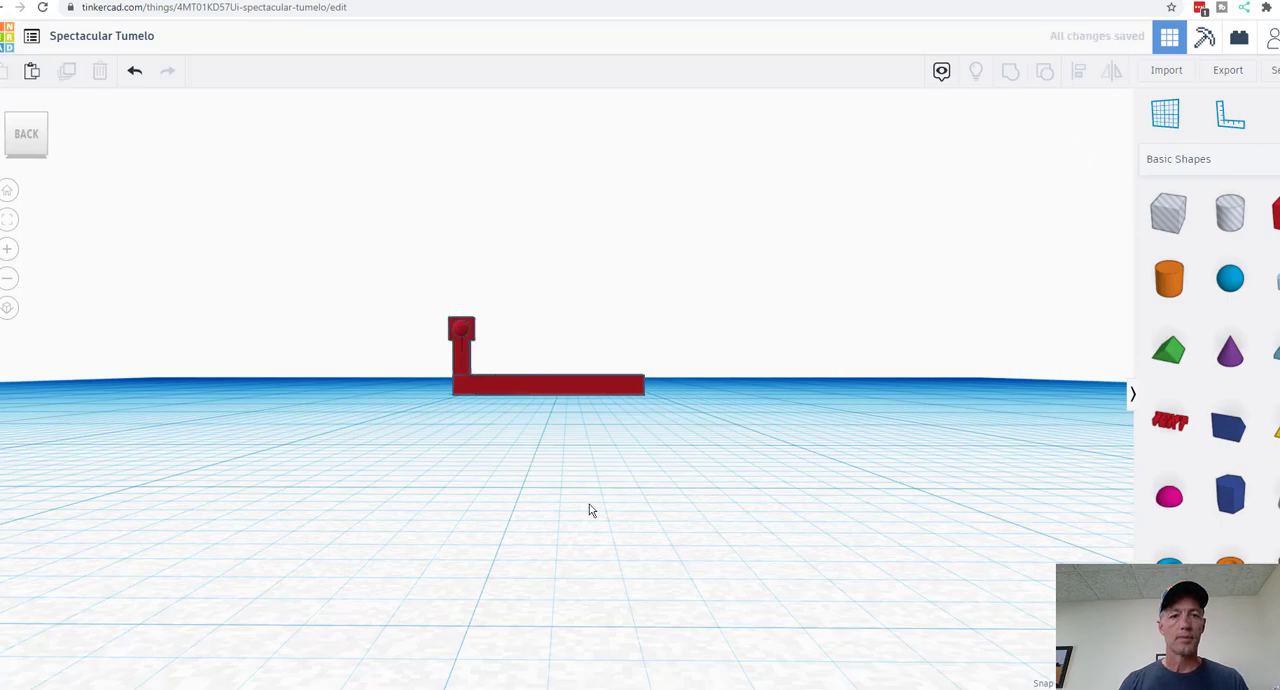
Step: Duplicate the grouped part and shift the copy right along the bar, leaving a small gap between the two posts
right_drag(589, 508, 624, 564)
click(461, 344)
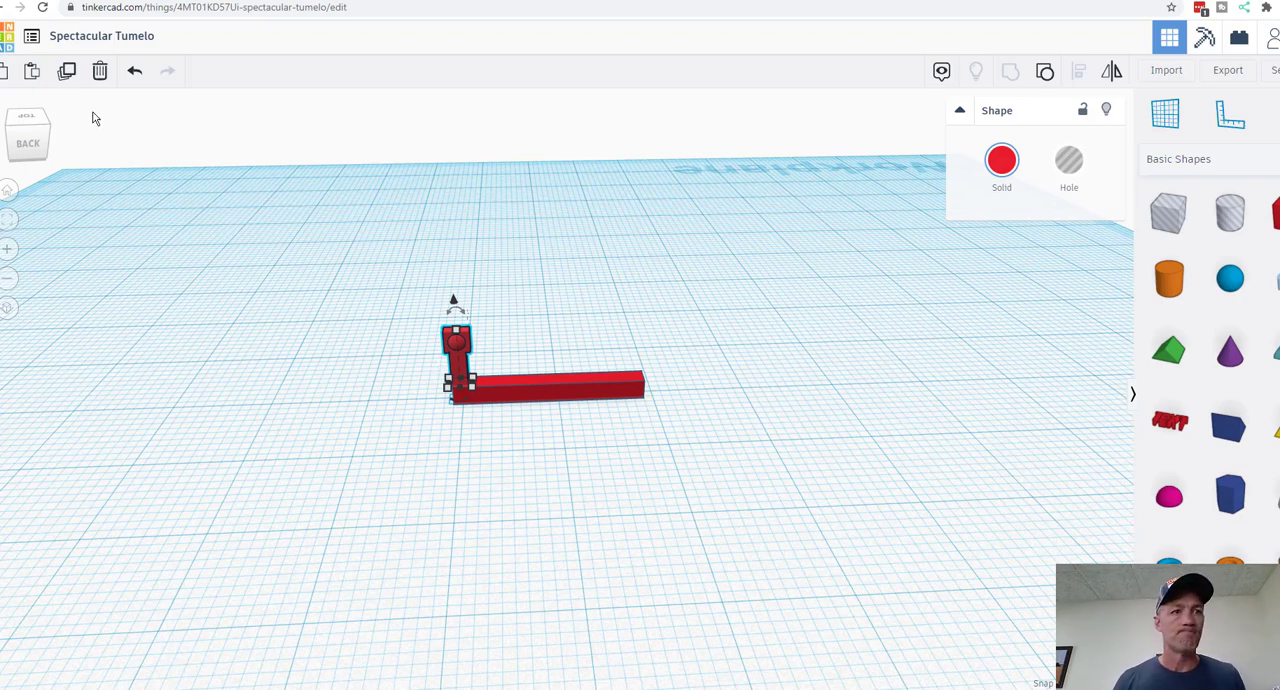
click(66, 71)
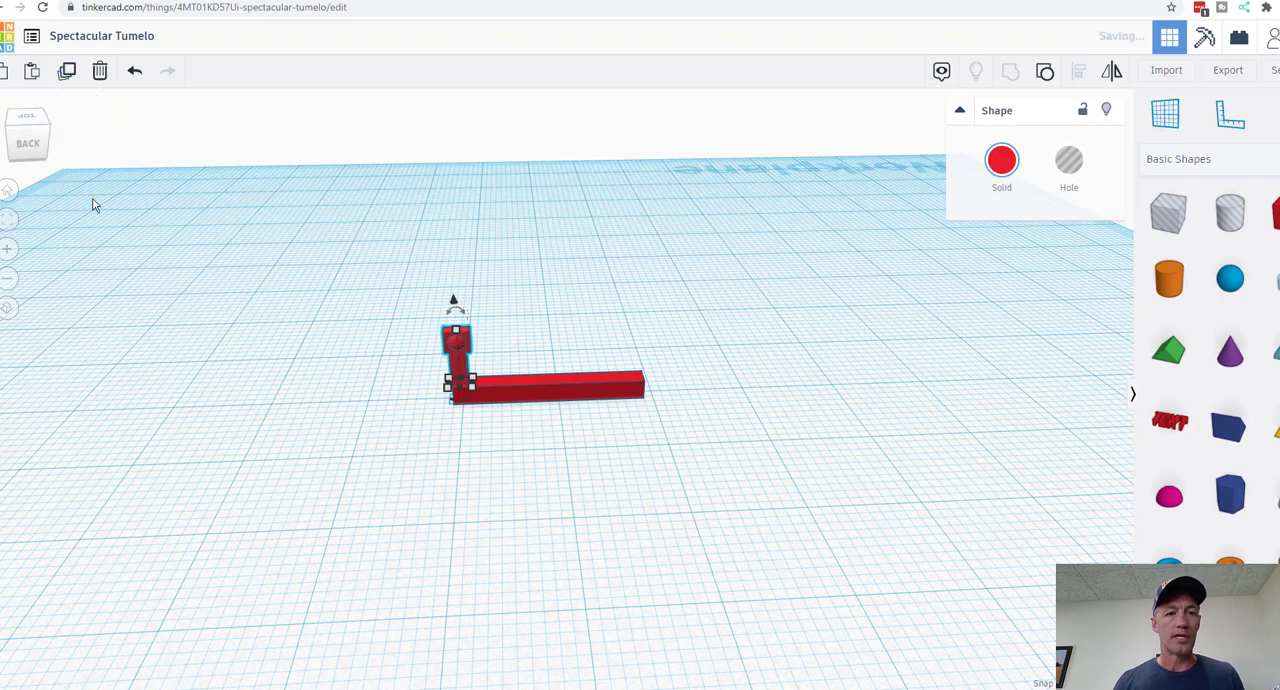
key(Right)
key(Right)
key(Right)
key(Right)
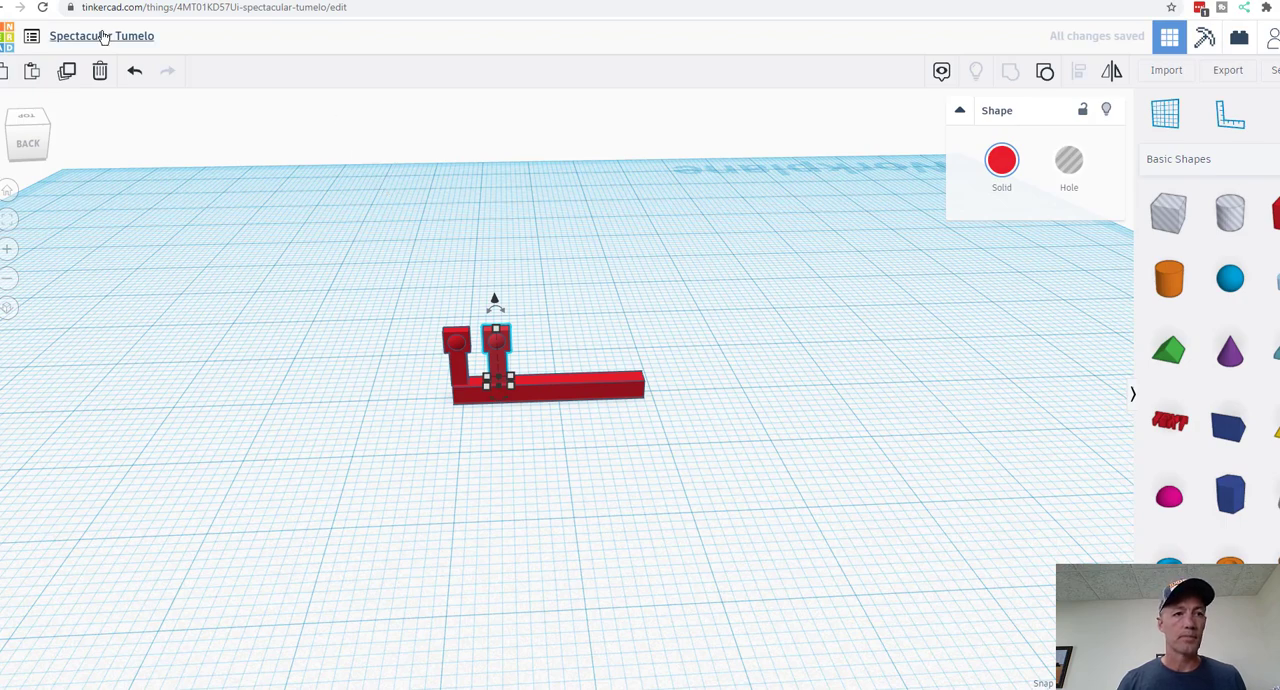
Step: Repeat the spaced duplication until the row has ten evenly spaced posts
click(67, 72)
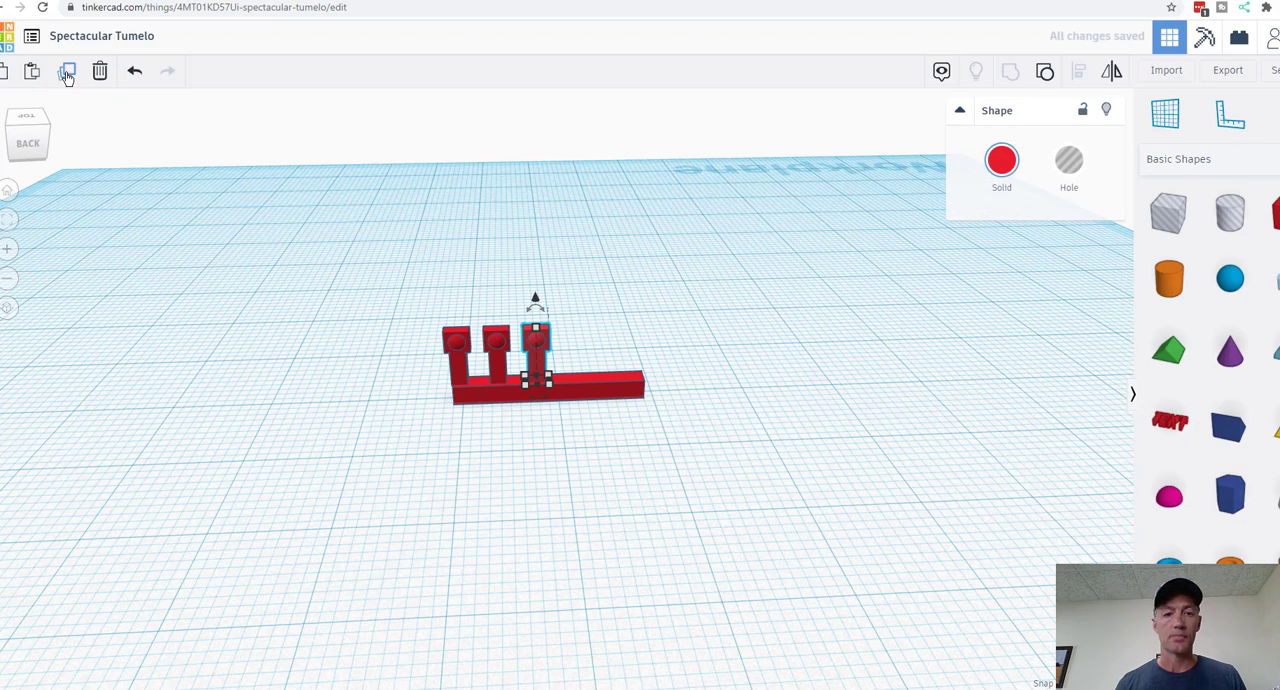
click(67, 72)
click(67, 72)
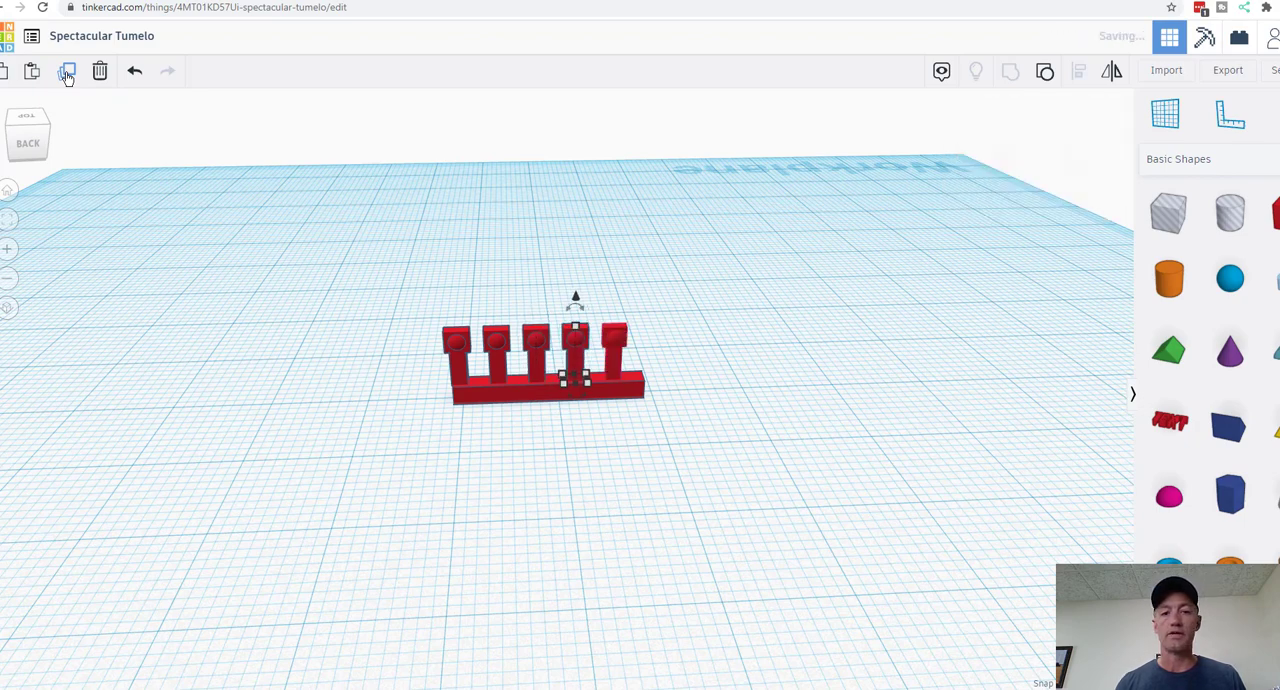
click(67, 72)
click(67, 72)
click(67, 72)
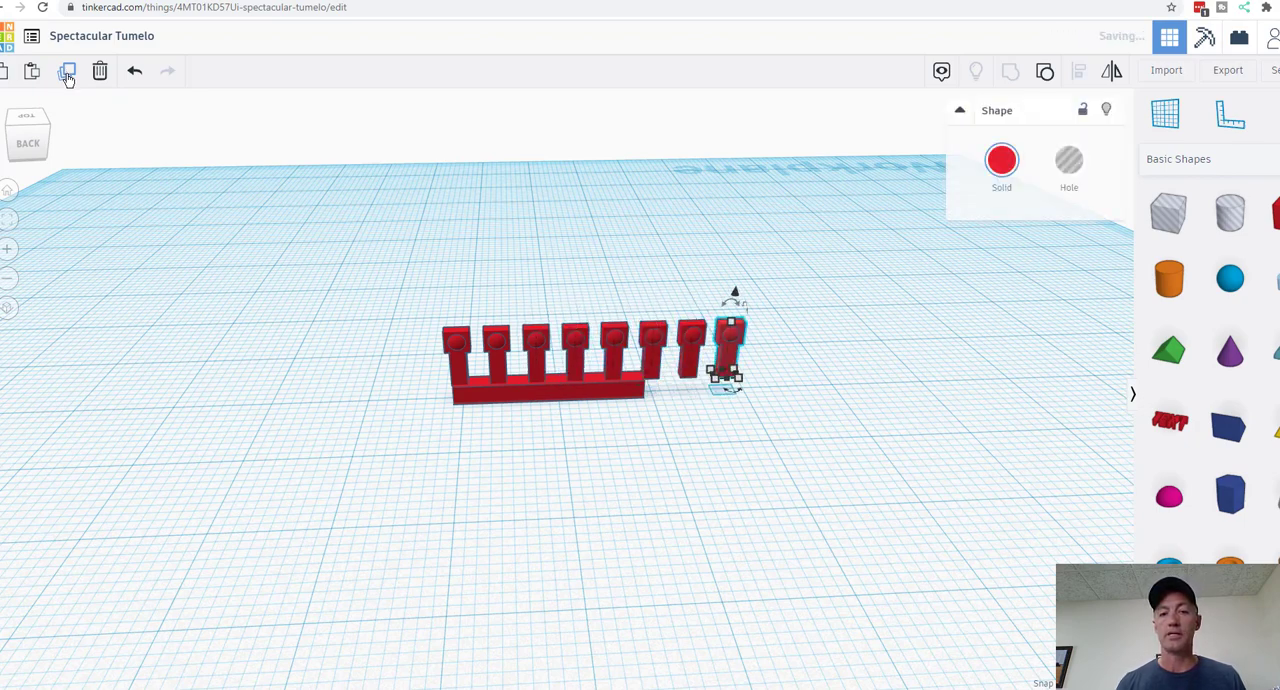
click(67, 72)
click(67, 72)
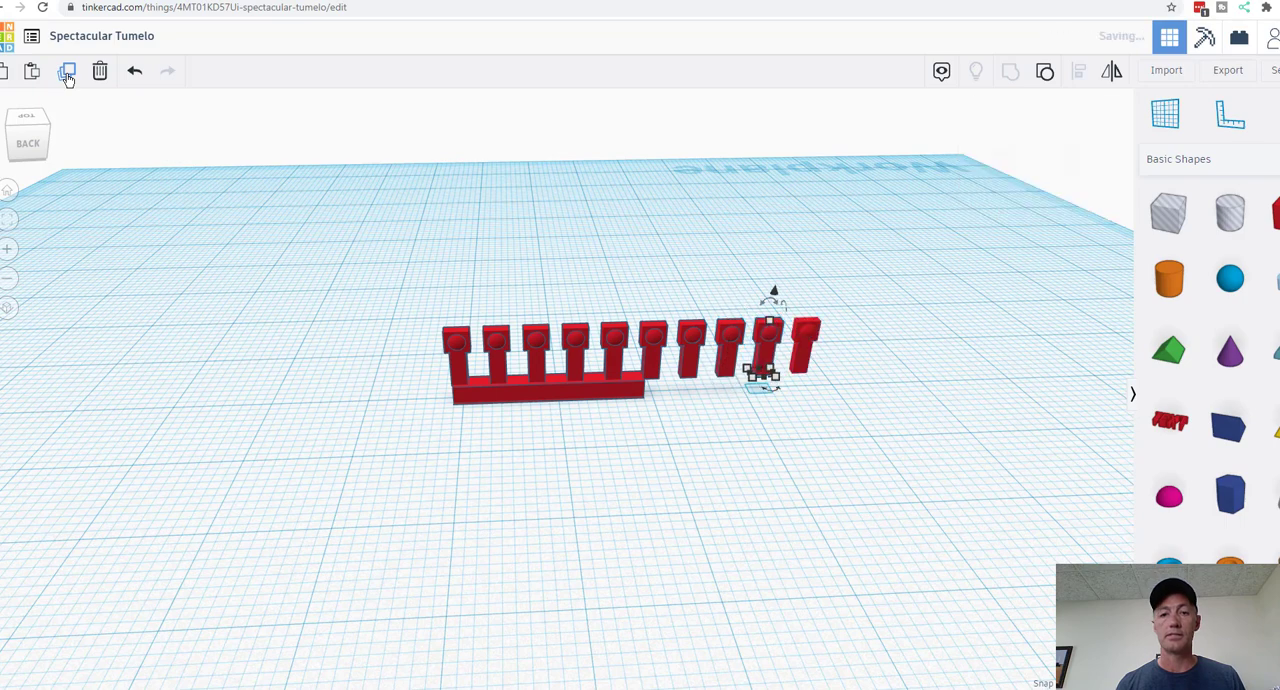
Step: Lengthen the base bar to reach the last post, trying 40 mm and 39 mm before setting 38 mm
click(630, 395)
mouse_move(643, 401)
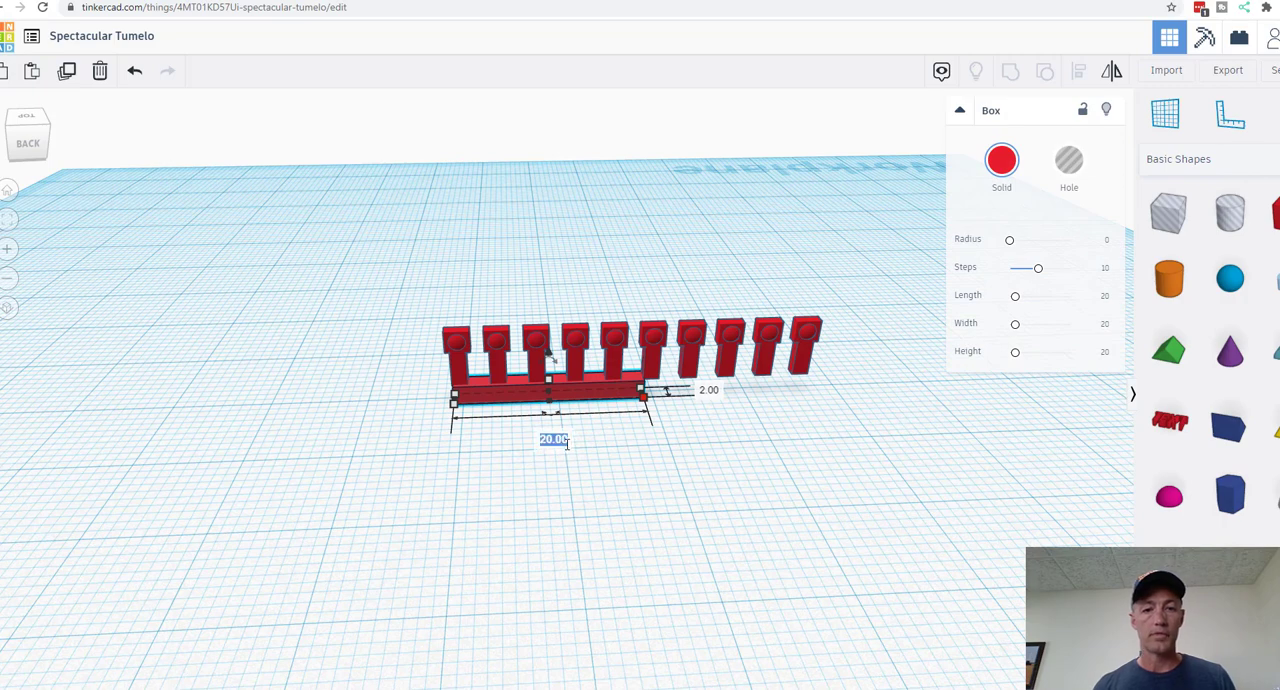
text(40)
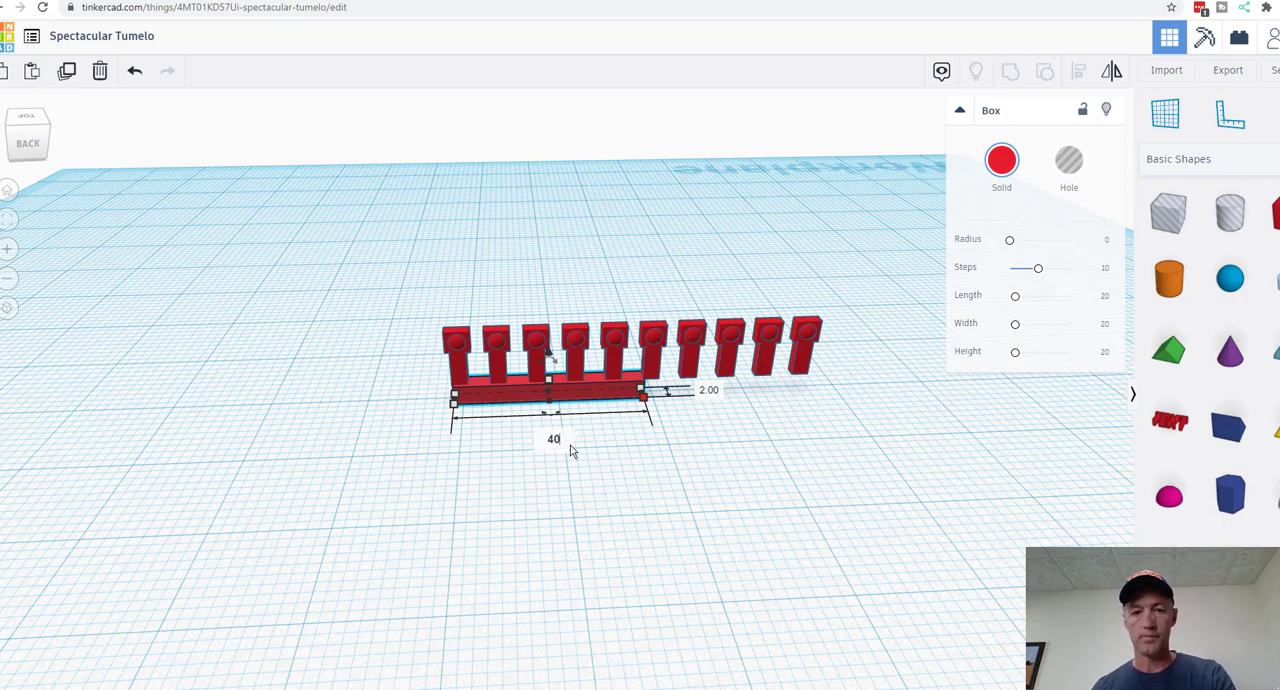
key(Return)
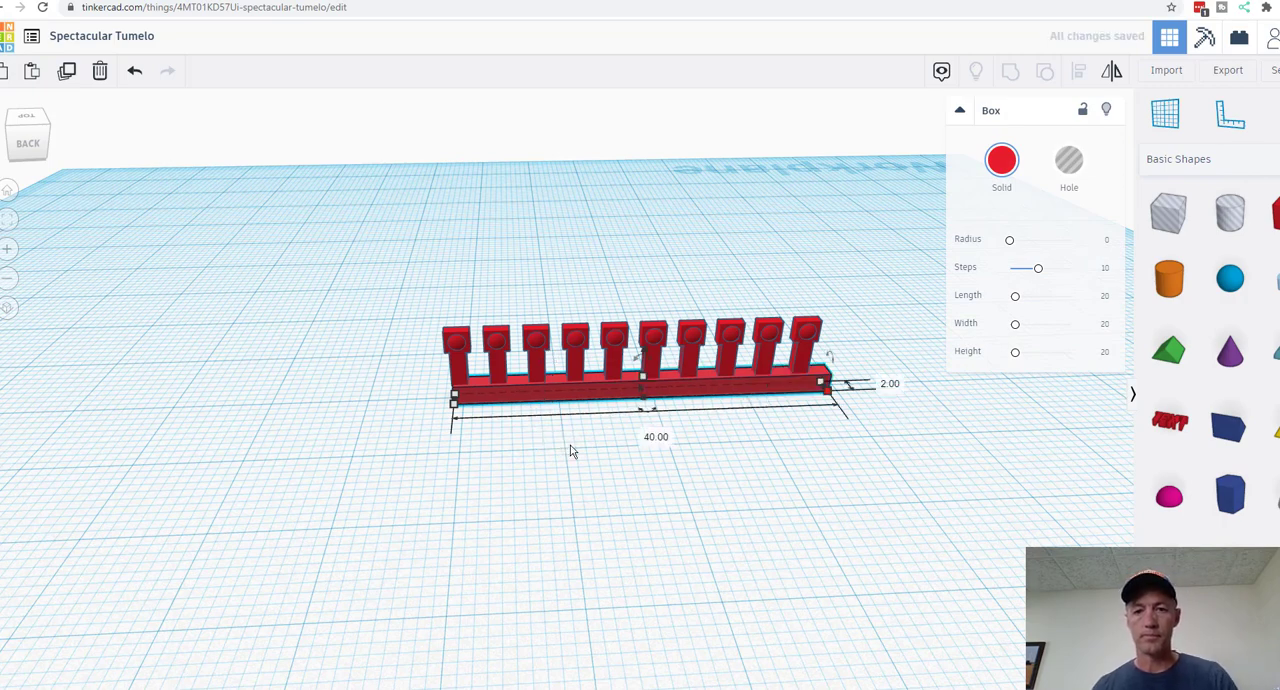
click(656, 436)
text(3)
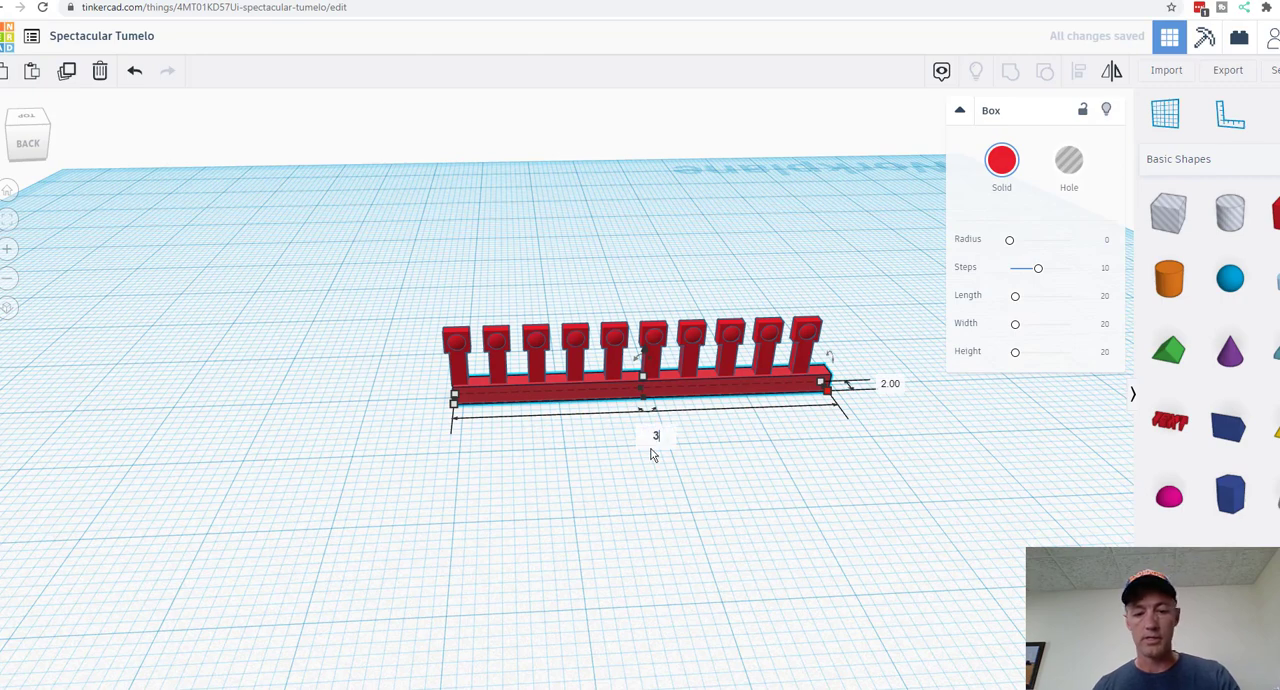
text(9)
key(Return)
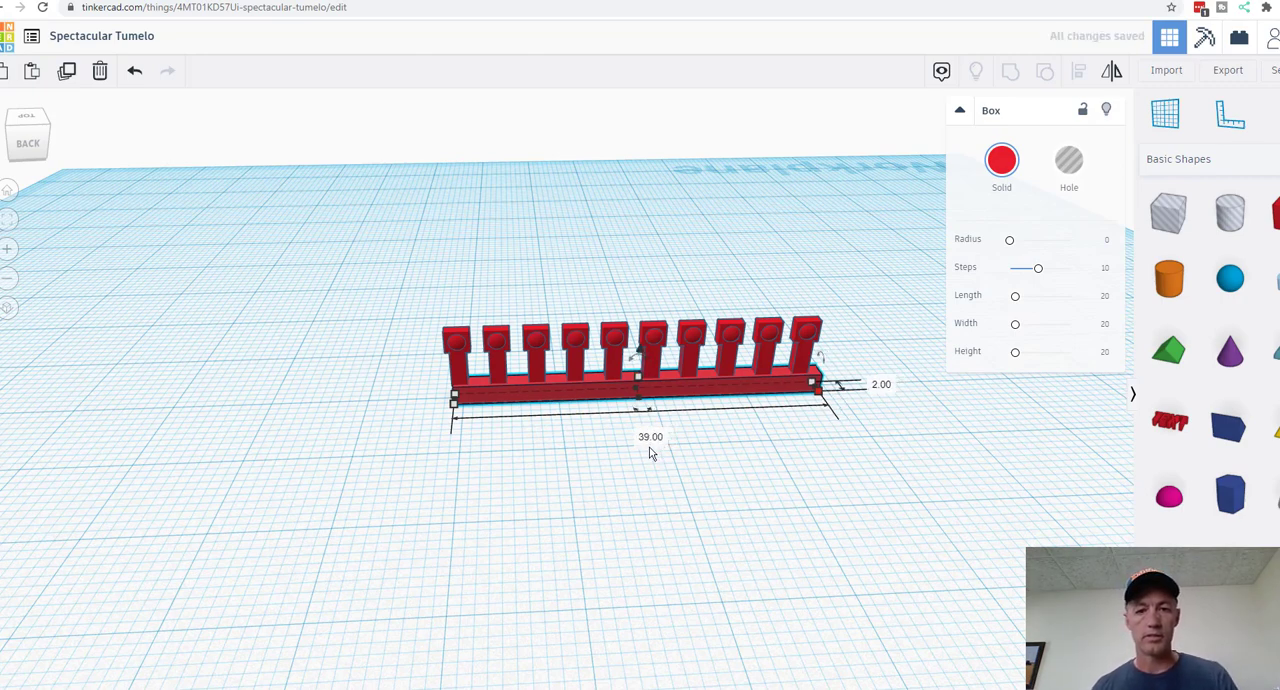
click(650, 436)
text(38)
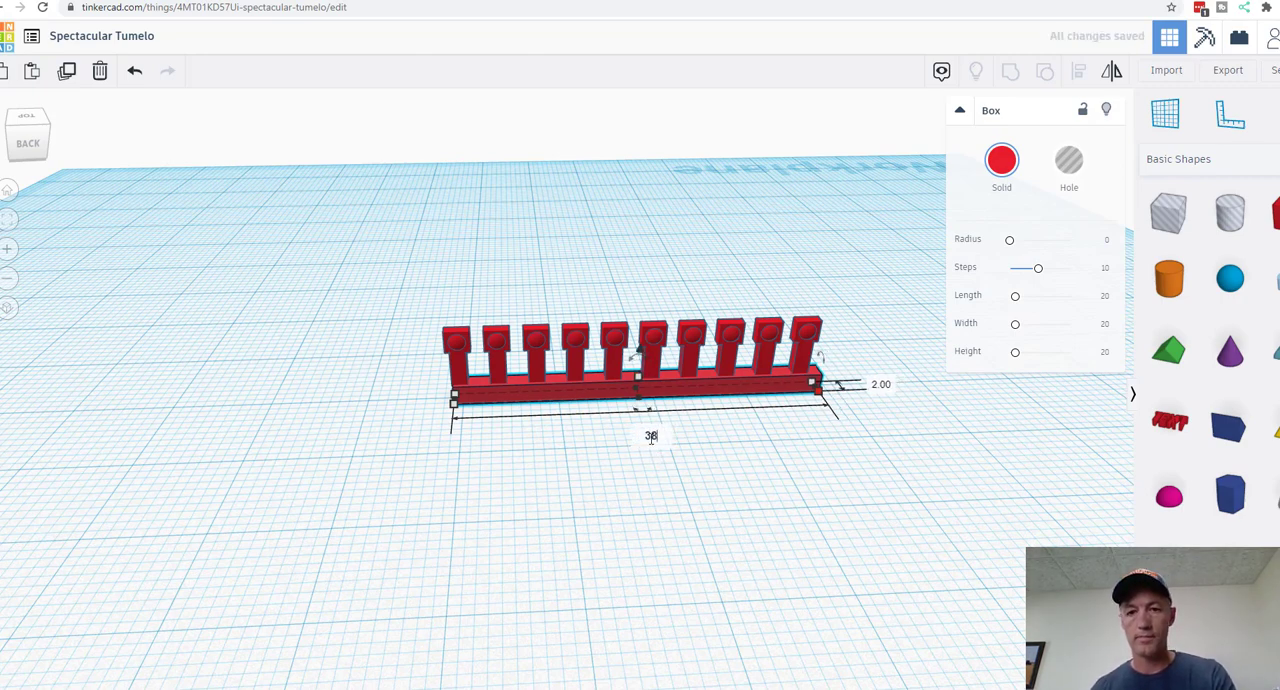
key(Return)
click(578, 497)
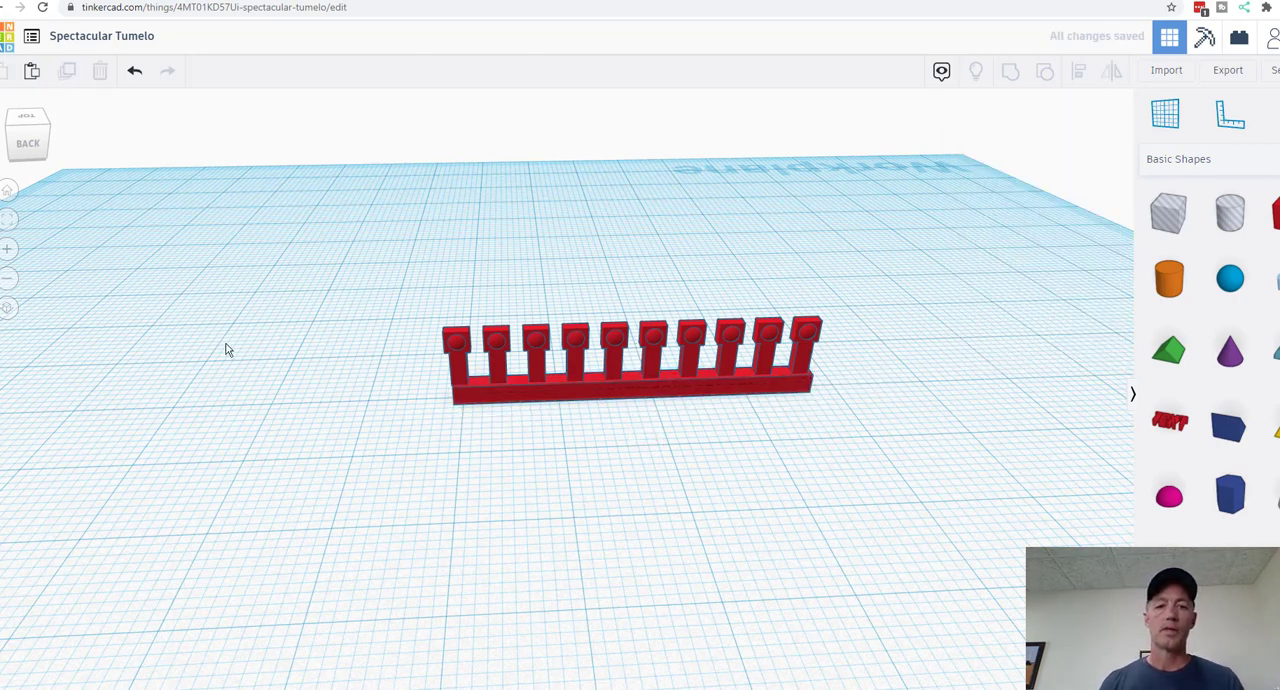
Step: Select the base bar with all ten posts and duplicate them in place
drag(230, 329, 931, 468)
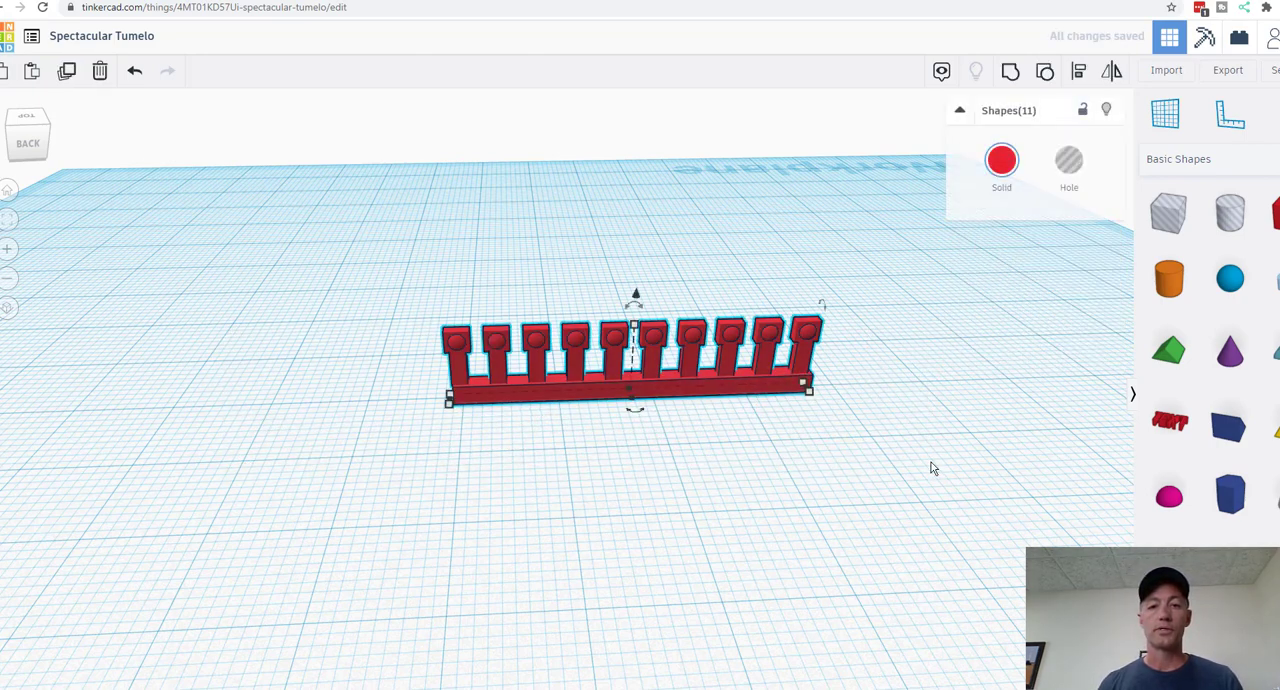
click(66, 70)
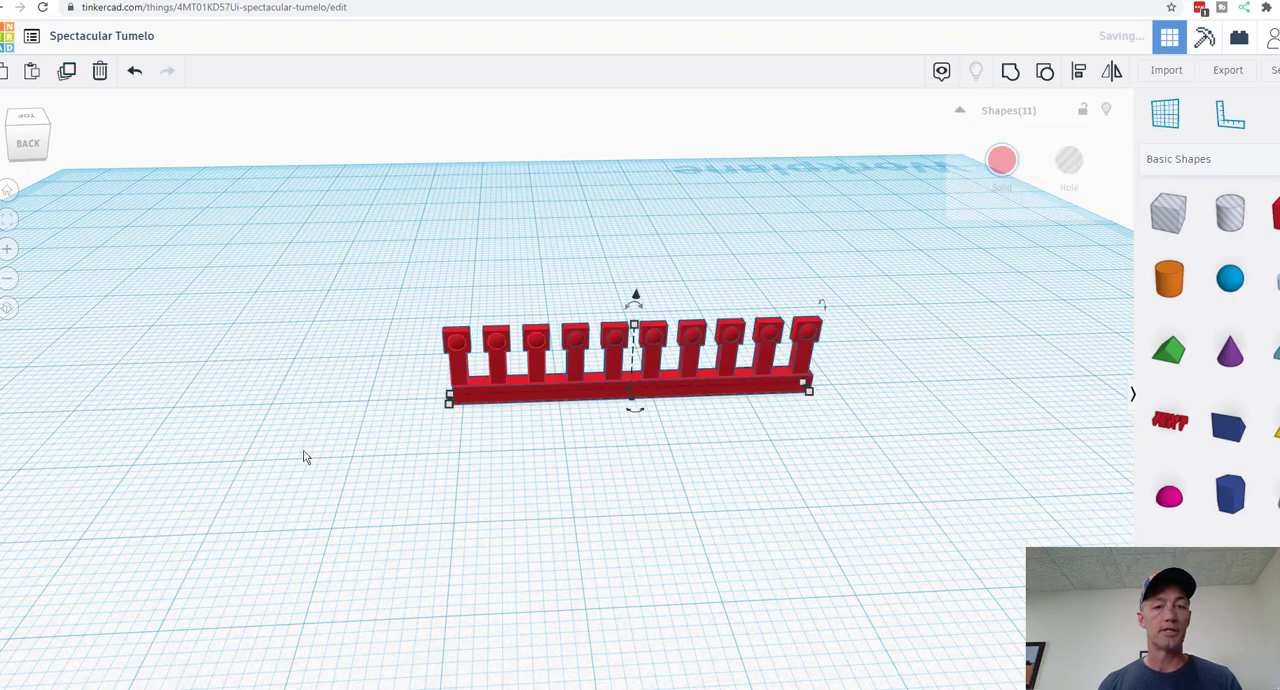
drag(251, 431, 417, 526)
right_drag(260, 497, 626, 562)
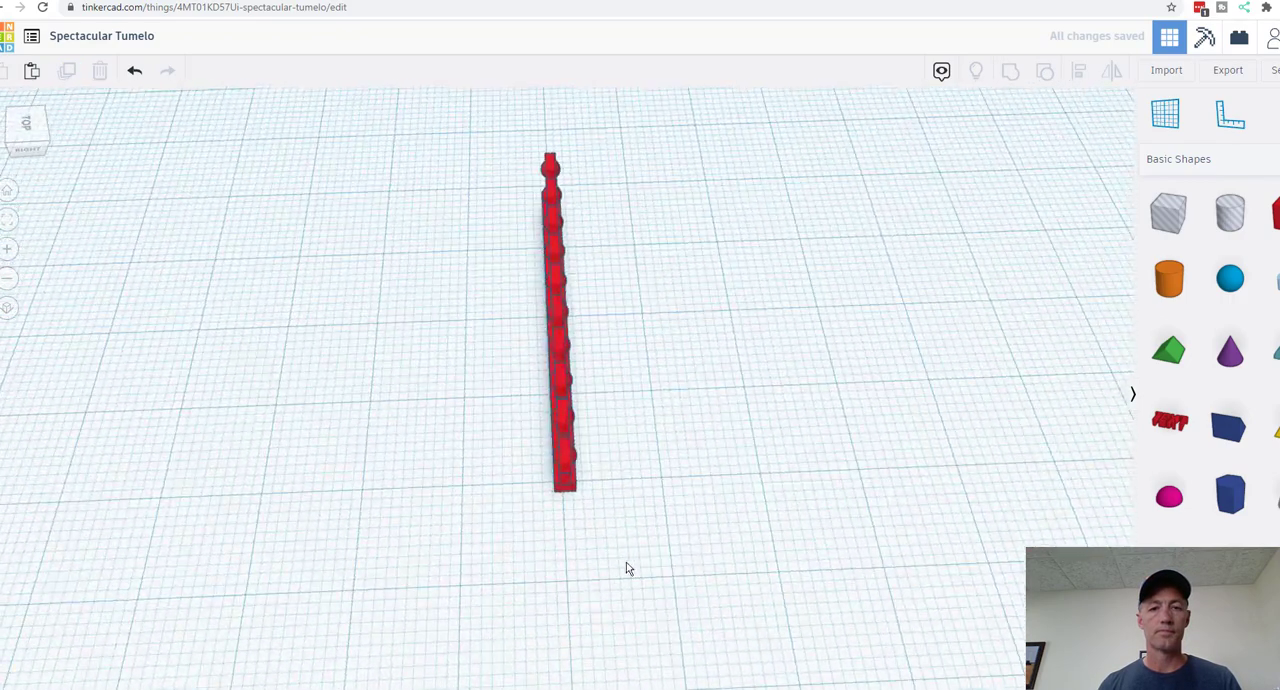
Step: Duplicate all the bar and post shapes and move the copies sideways to form a parallel second row
drag(441, 152, 686, 557)
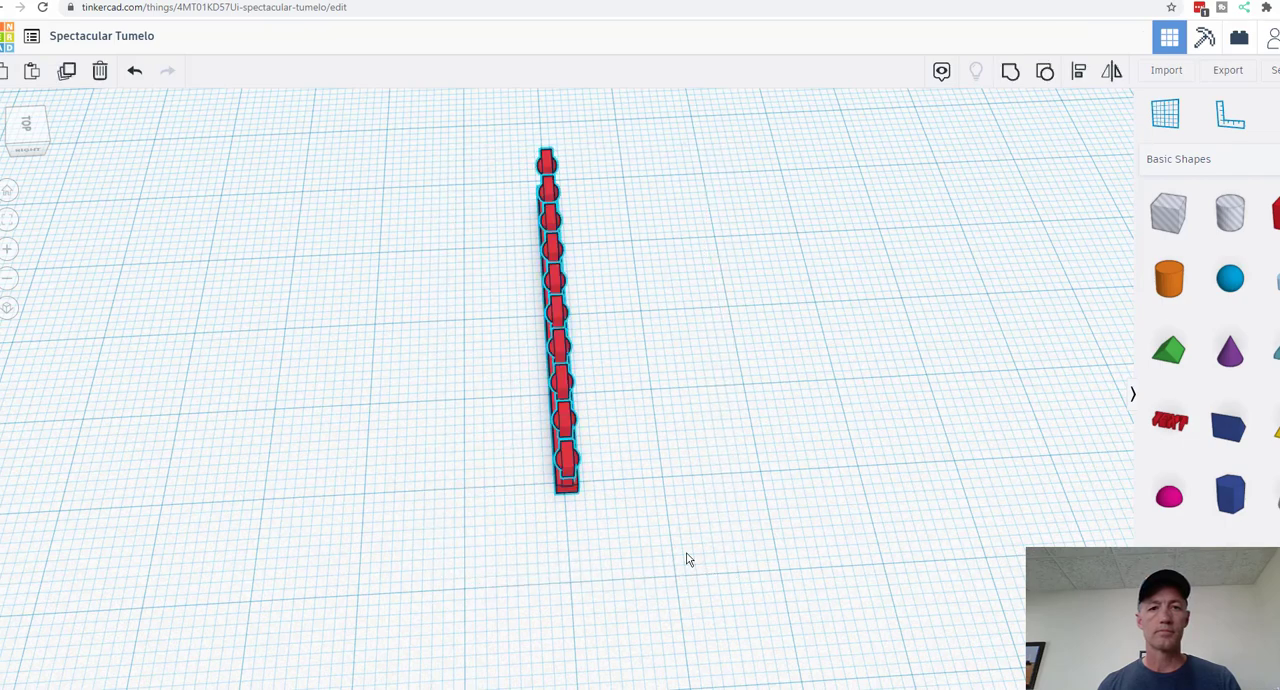
click(66, 70)
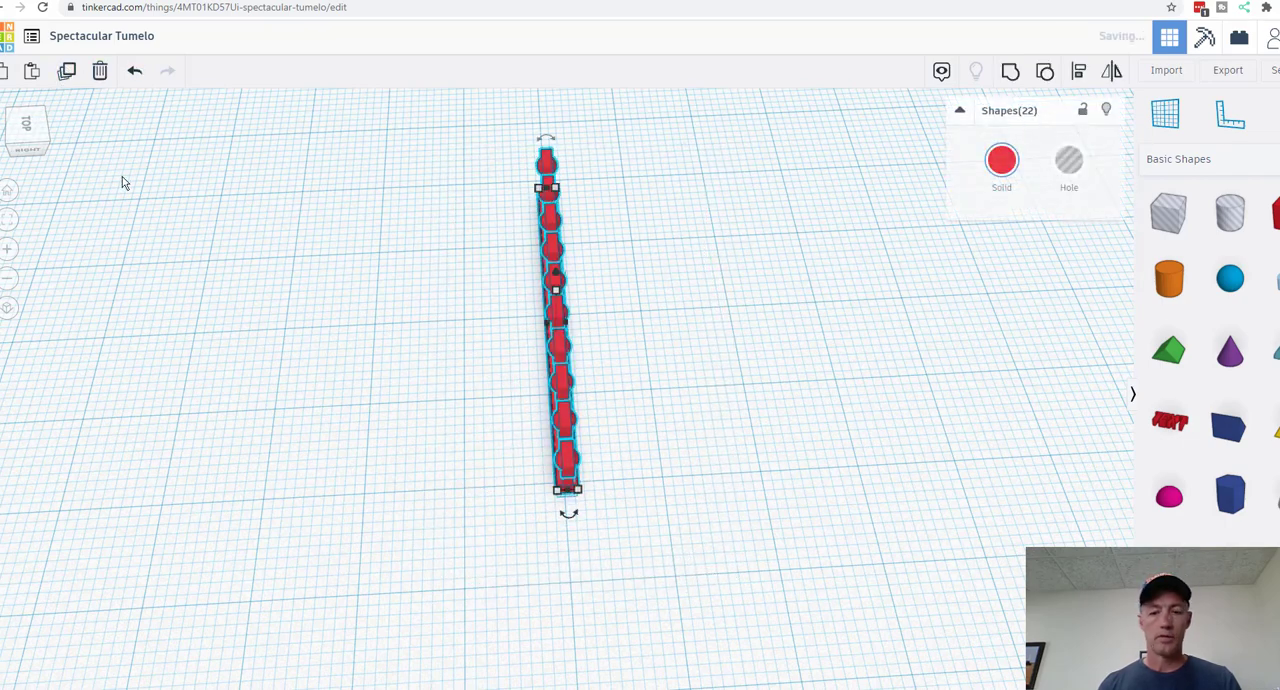
key(Left)
key(Left)
key(Left)
key(Left)
key(Left)
key(Left)
key(Left)
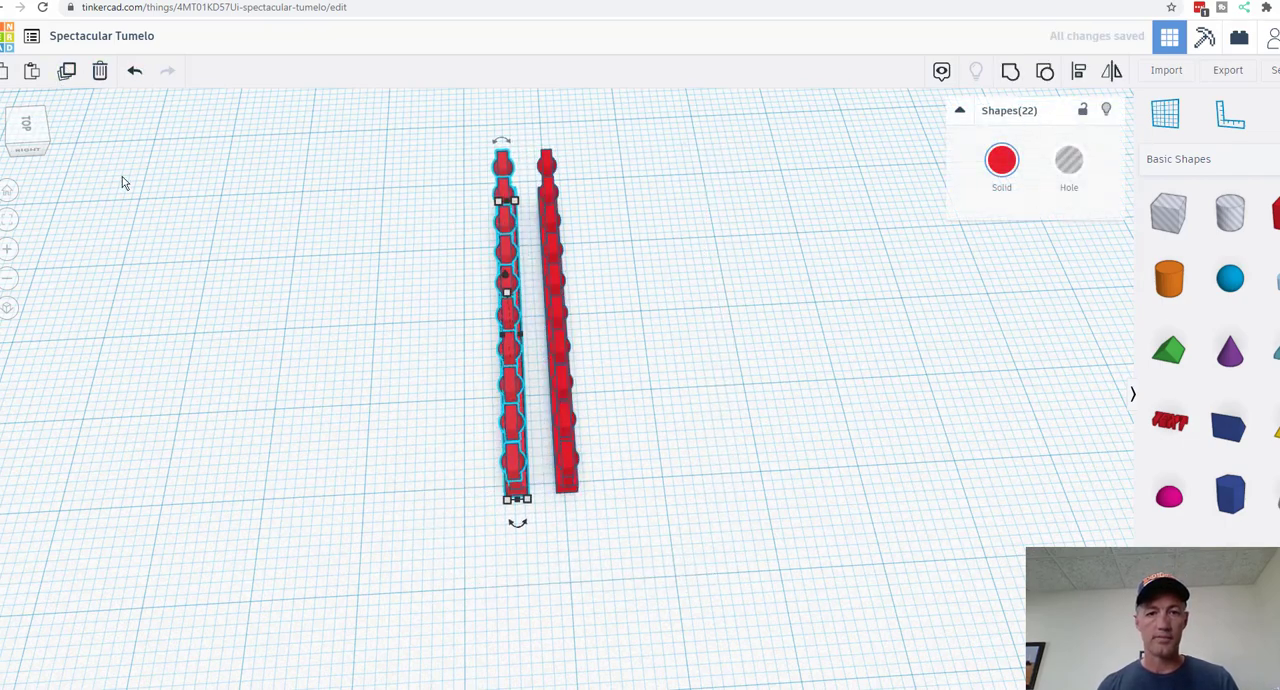
click(347, 356)
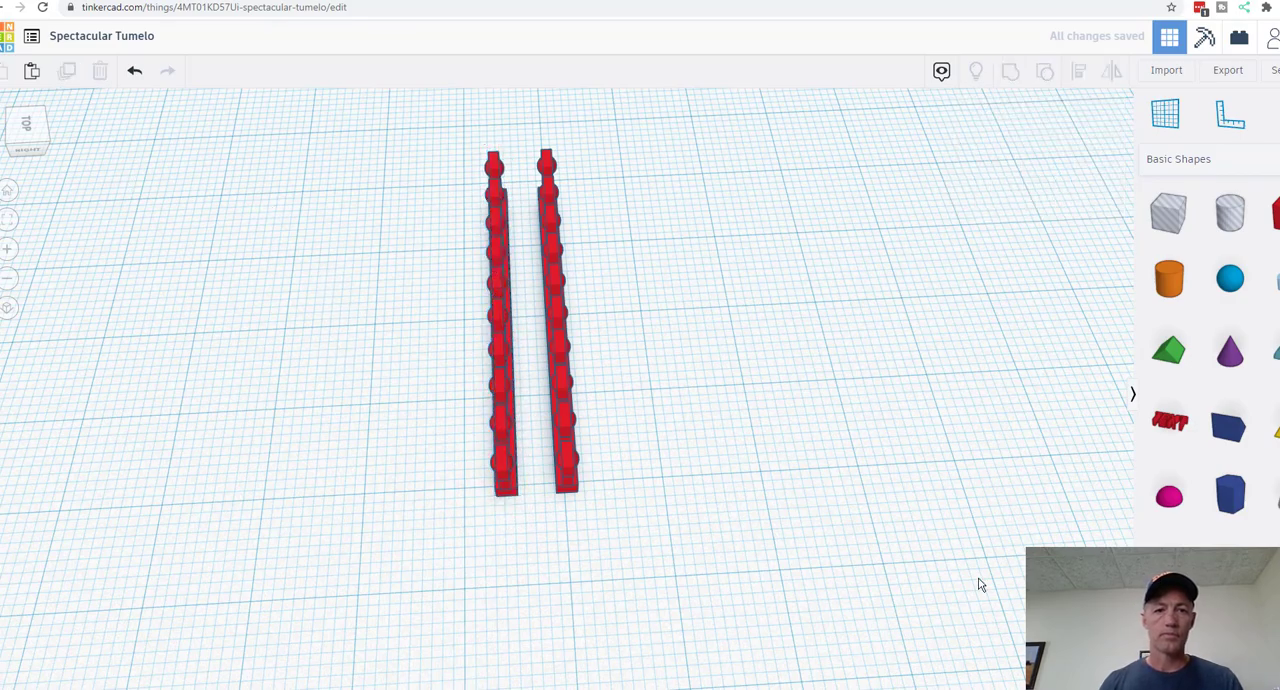
Step: Duplicate the base bar of one row and rotate the copy 90° so it lies across both rows
right_drag(836, 600, 560, 400)
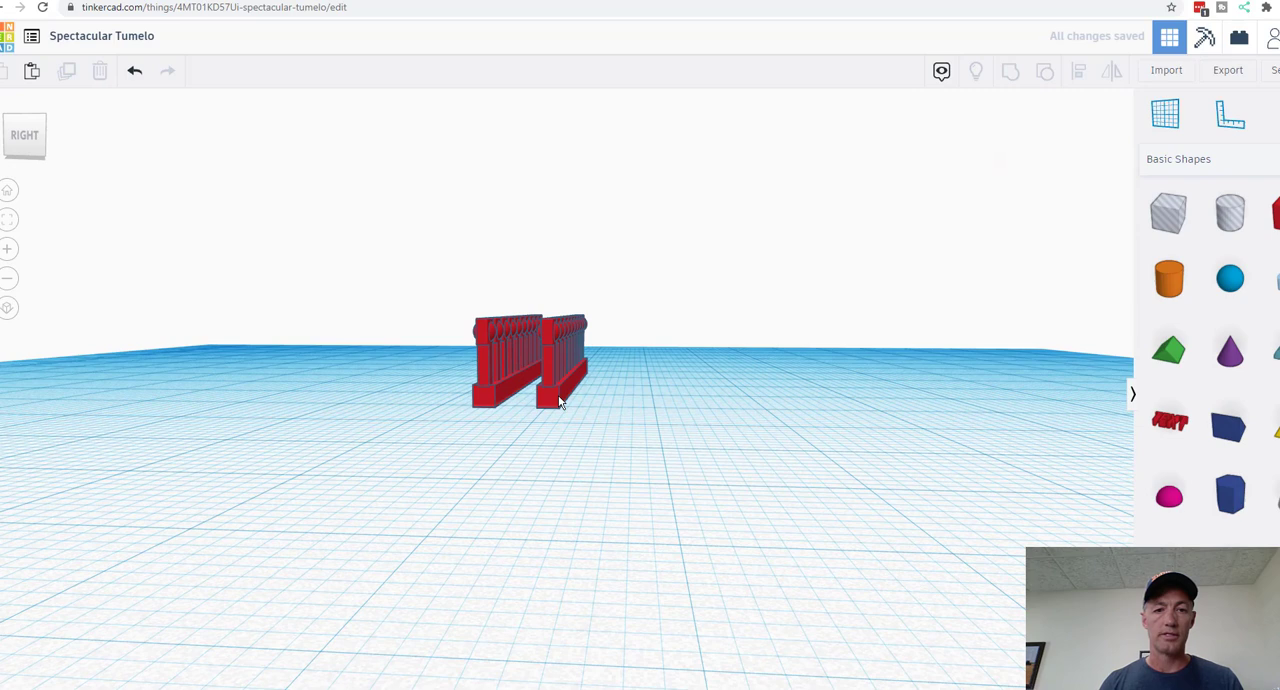
click(560, 400)
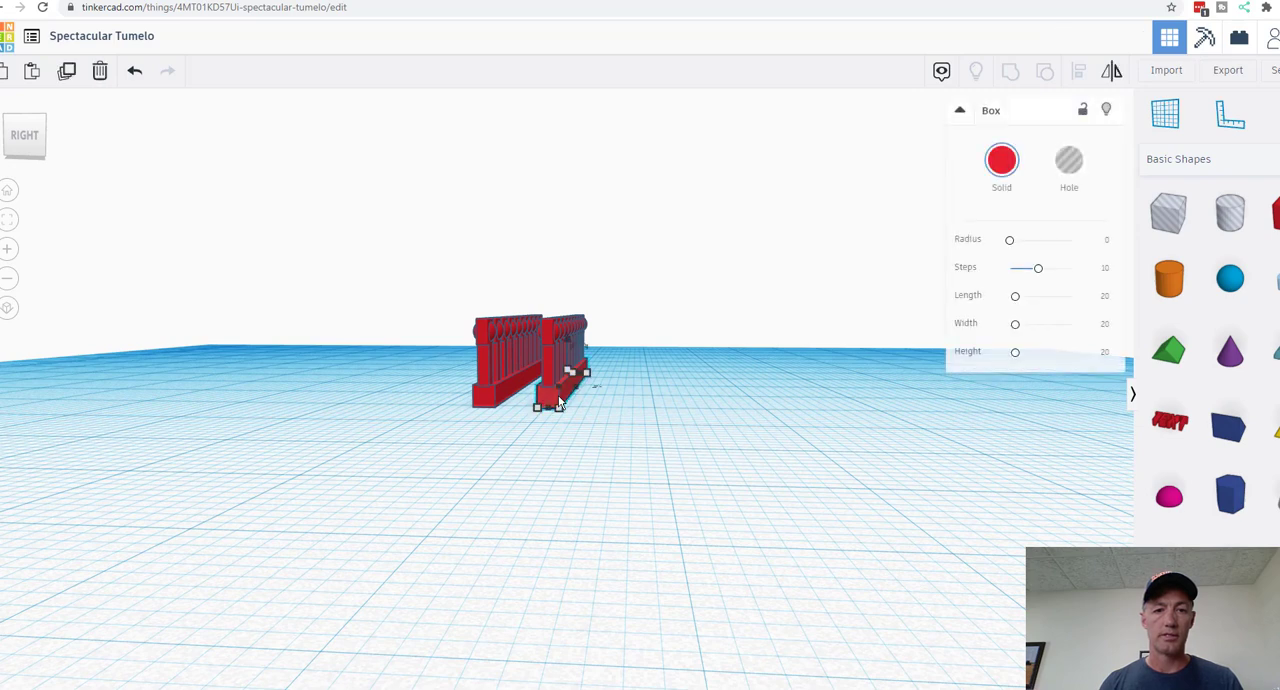
click(68, 72)
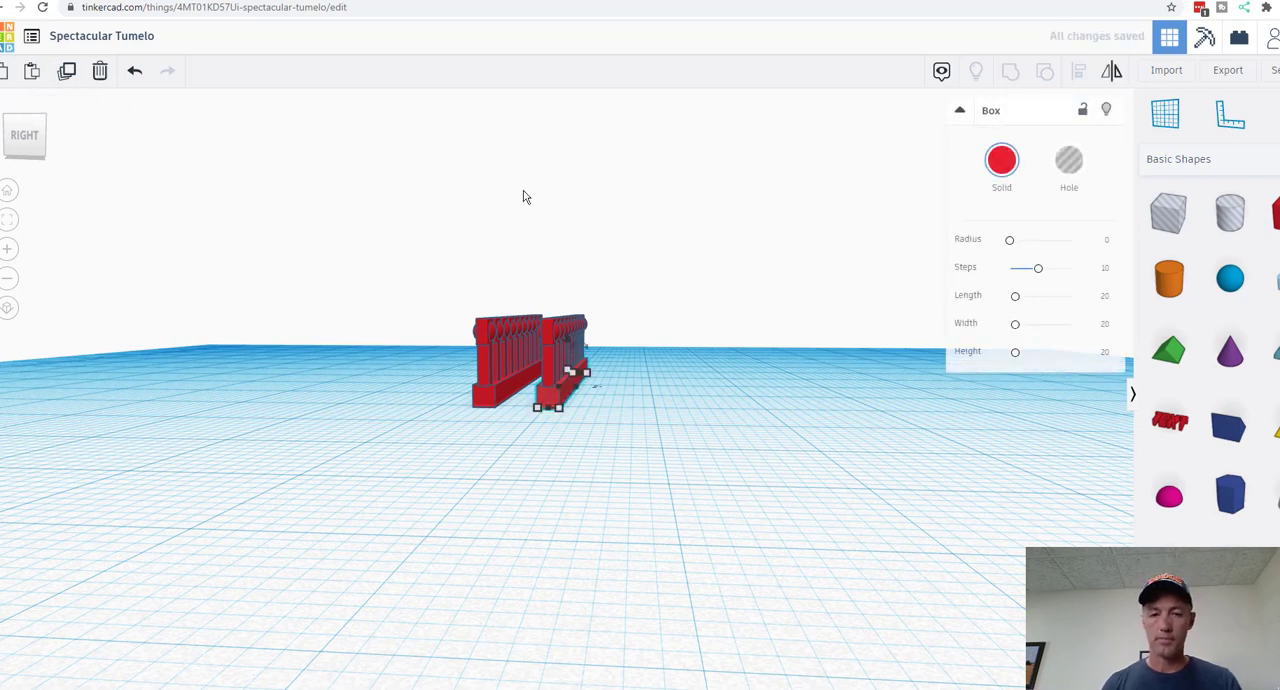
mouse_move(598, 387)
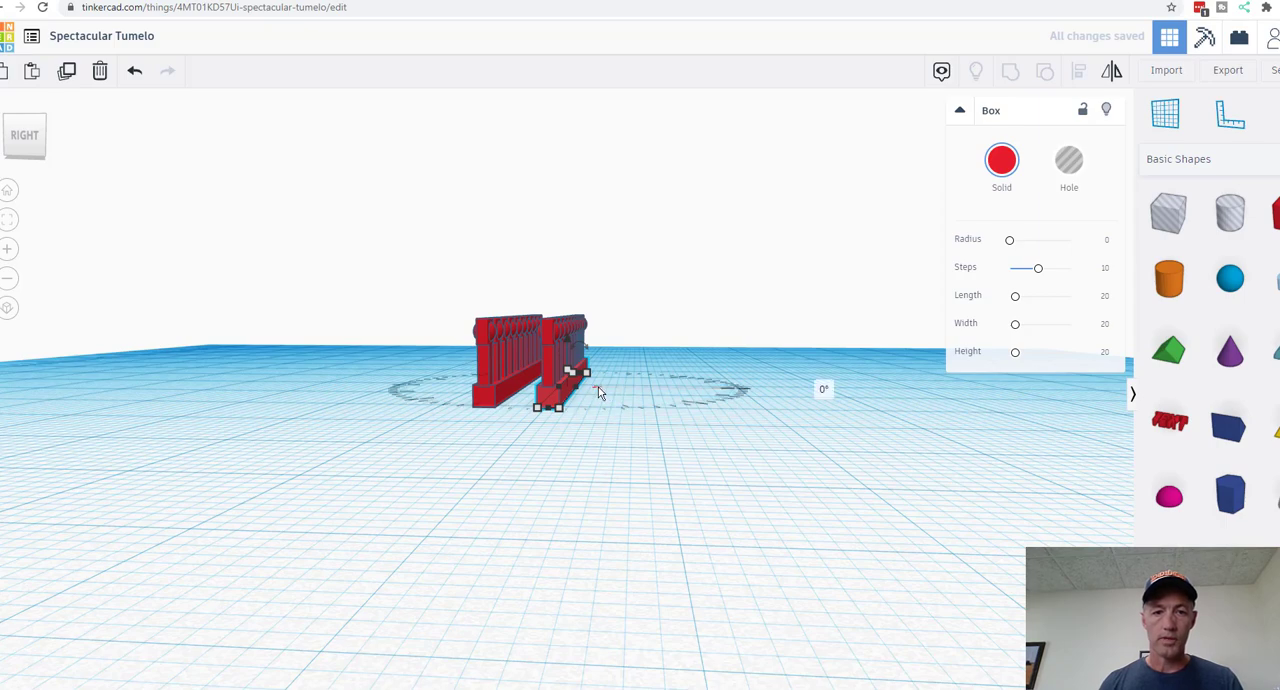
right_drag(606, 504, 614, 618)
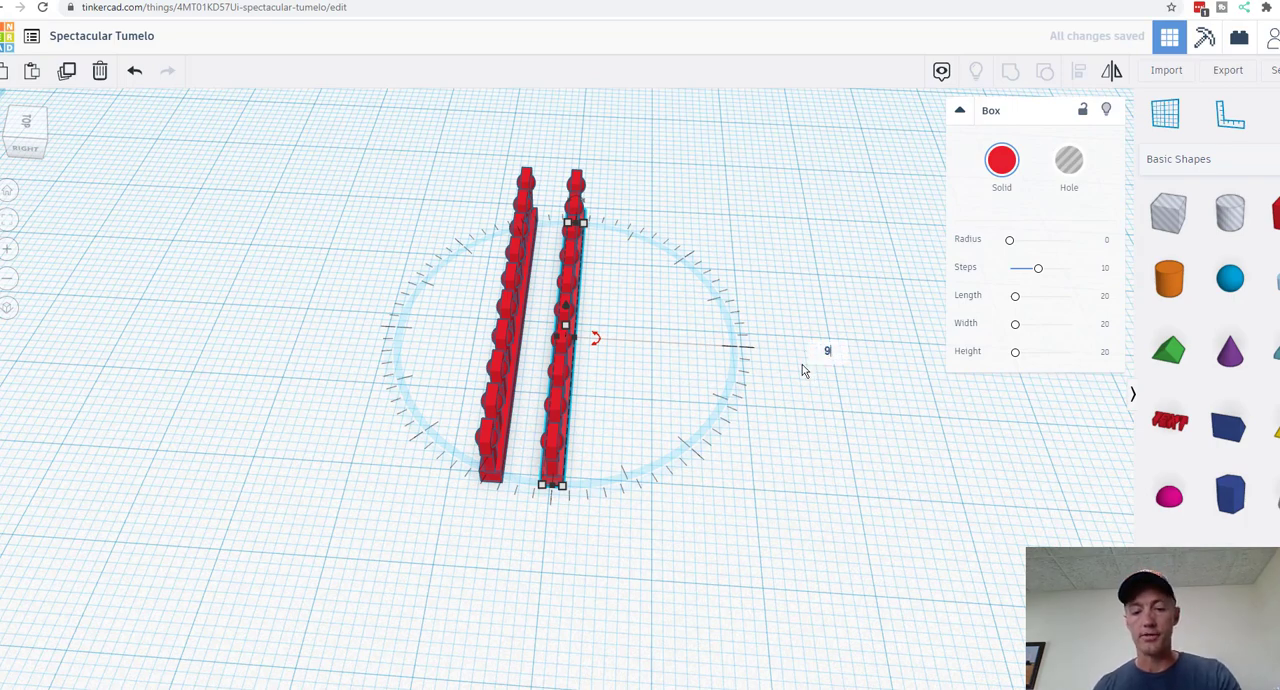
key(Return)
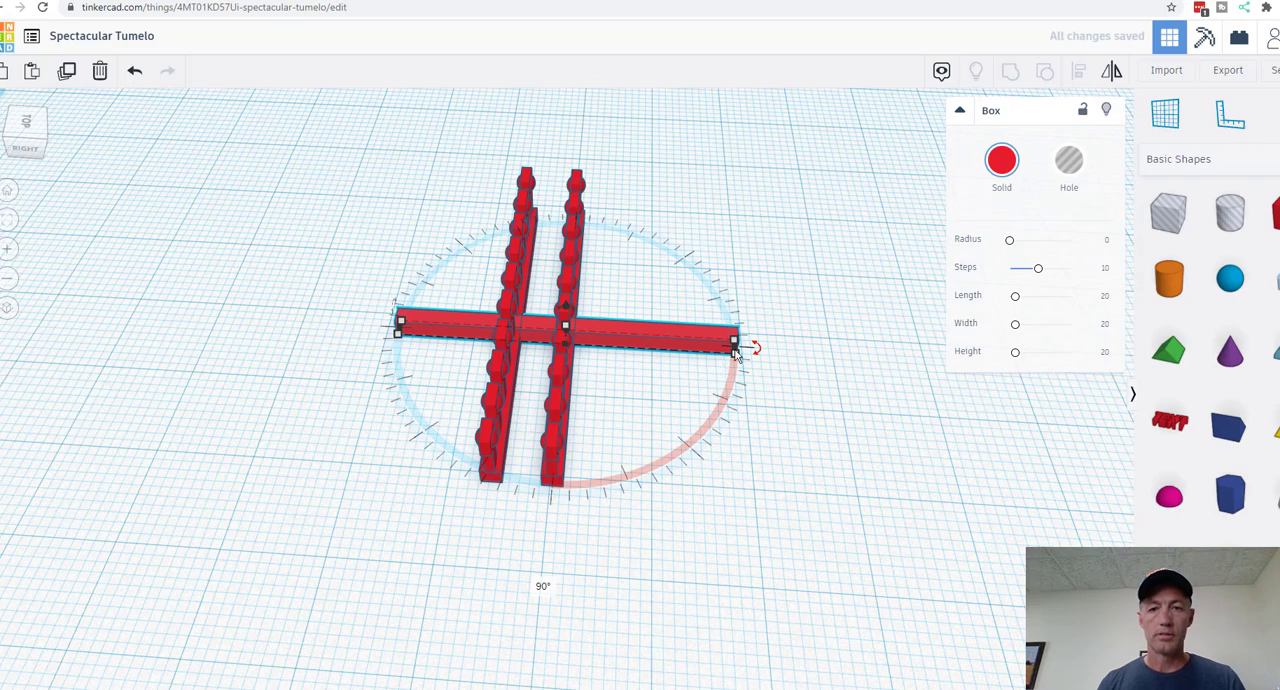
Step: Set the length of the rotated bar to 10 mm
mouse_move(734, 345)
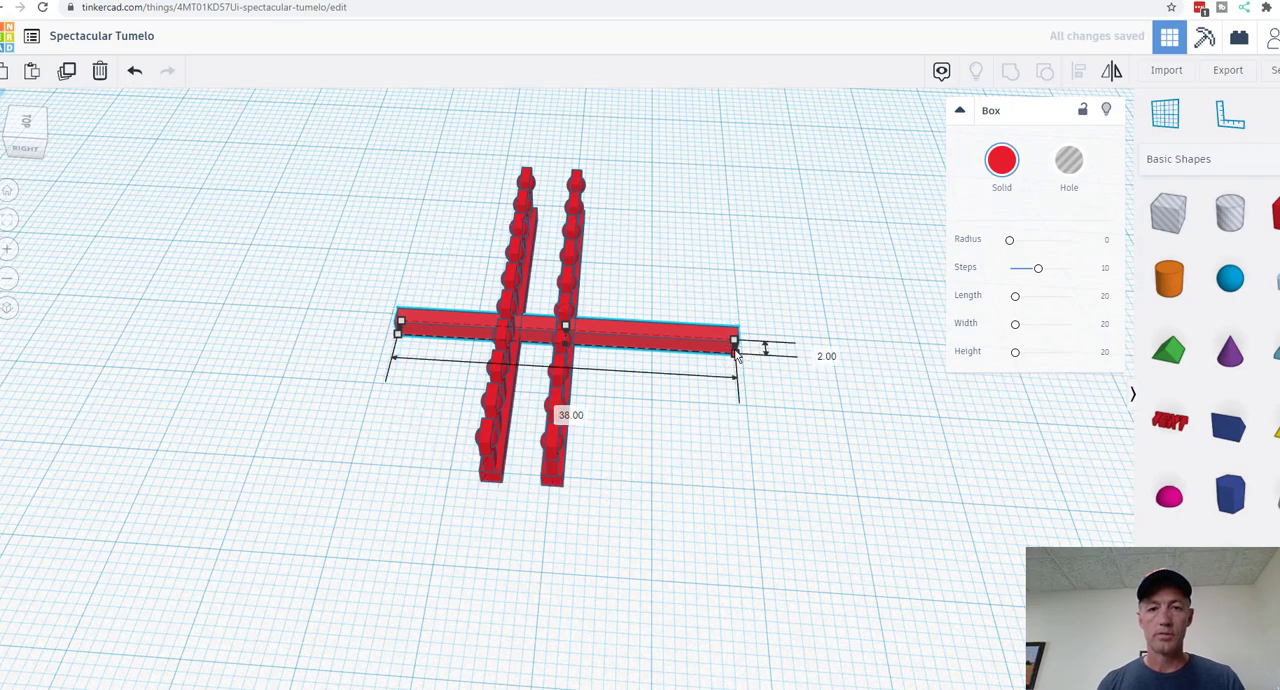
click(566, 411)
text(10)
key(Return)
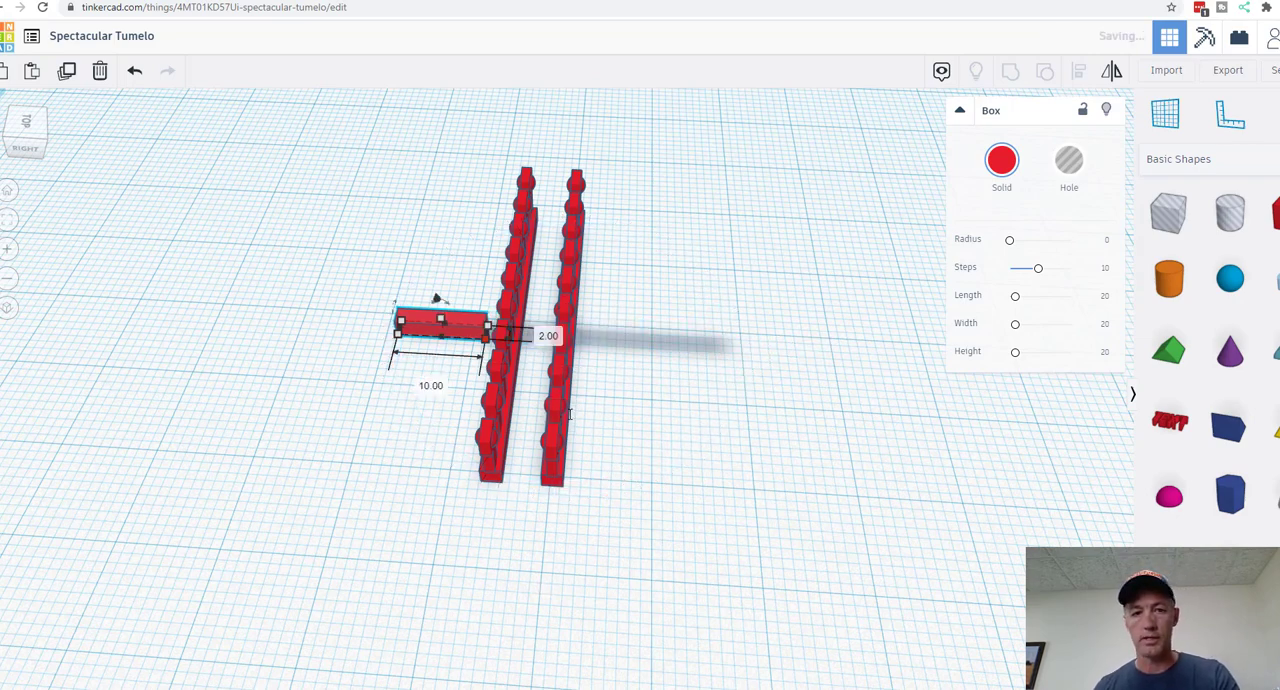
Step: Move the short crossbar to the near end of the rows so it bridges both base bars
key(Right)
key(Right)
key(Right)
key(Right)
key(Right)
key(Right)
key(Right)
key(Right)
key(Right)
key(Right)
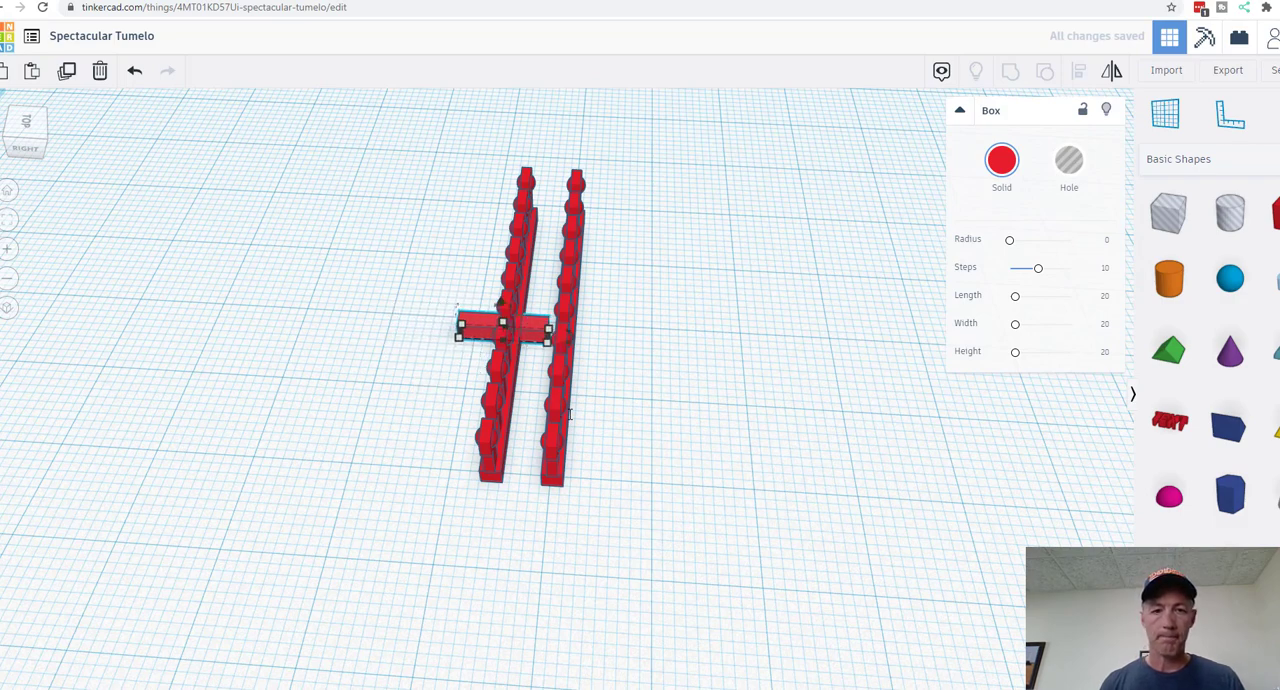
key(Down)
key(Down)
key(Down)
key(Down)
key(Down)
key(Down)
key(Down)
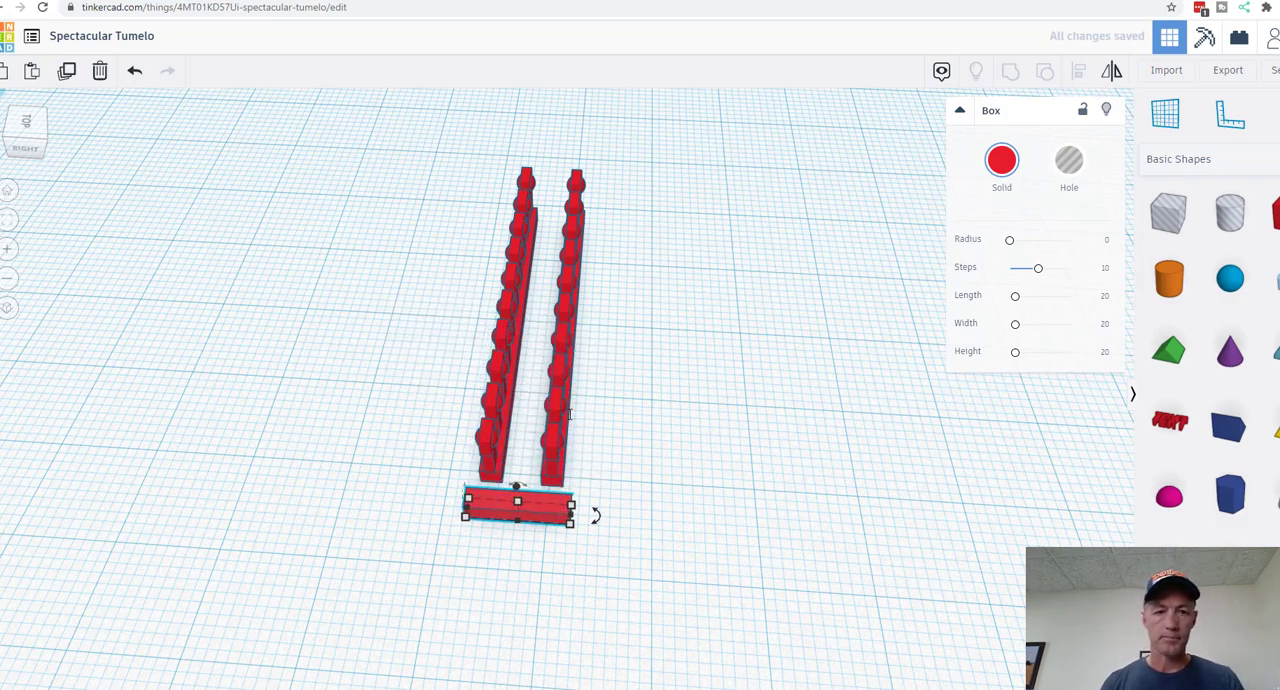
key(Up)
key(Up)
key(Up)
key(Up)
key(Right)
key(Right)
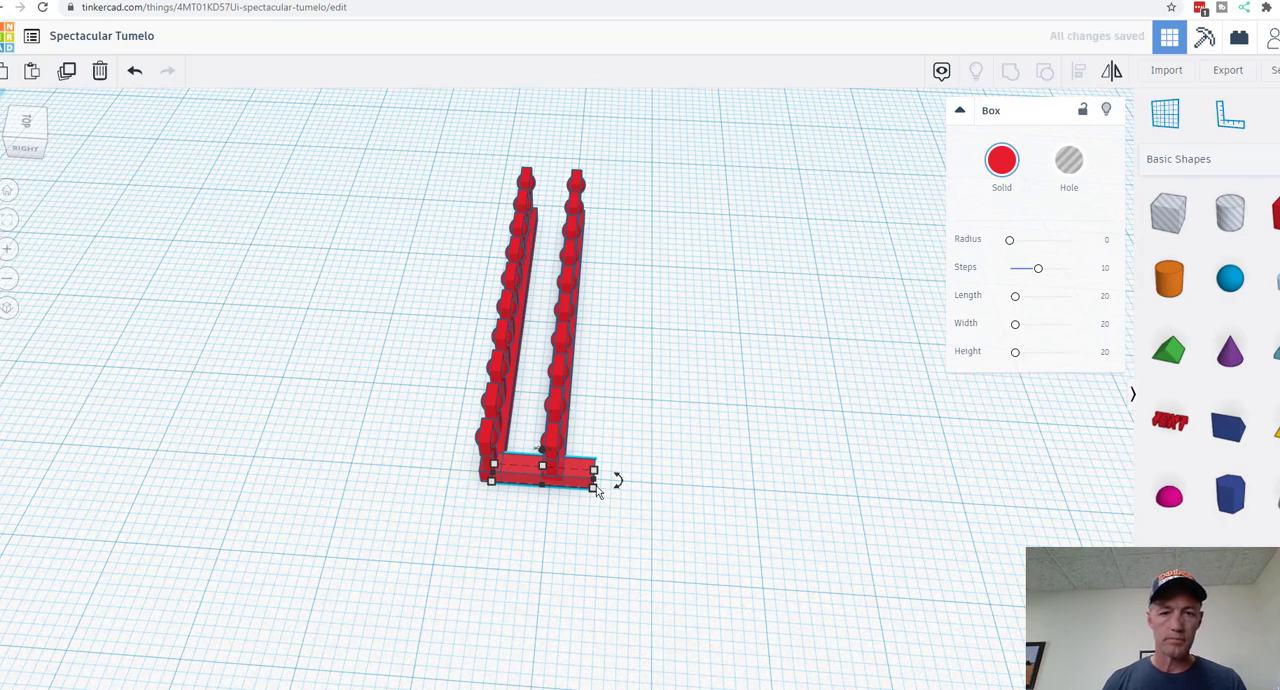
Step: Shorten the crossbar to fit between the two base bars, trying 8 mm before setting 6 mm
mouse_move(596, 487)
click(542, 551)
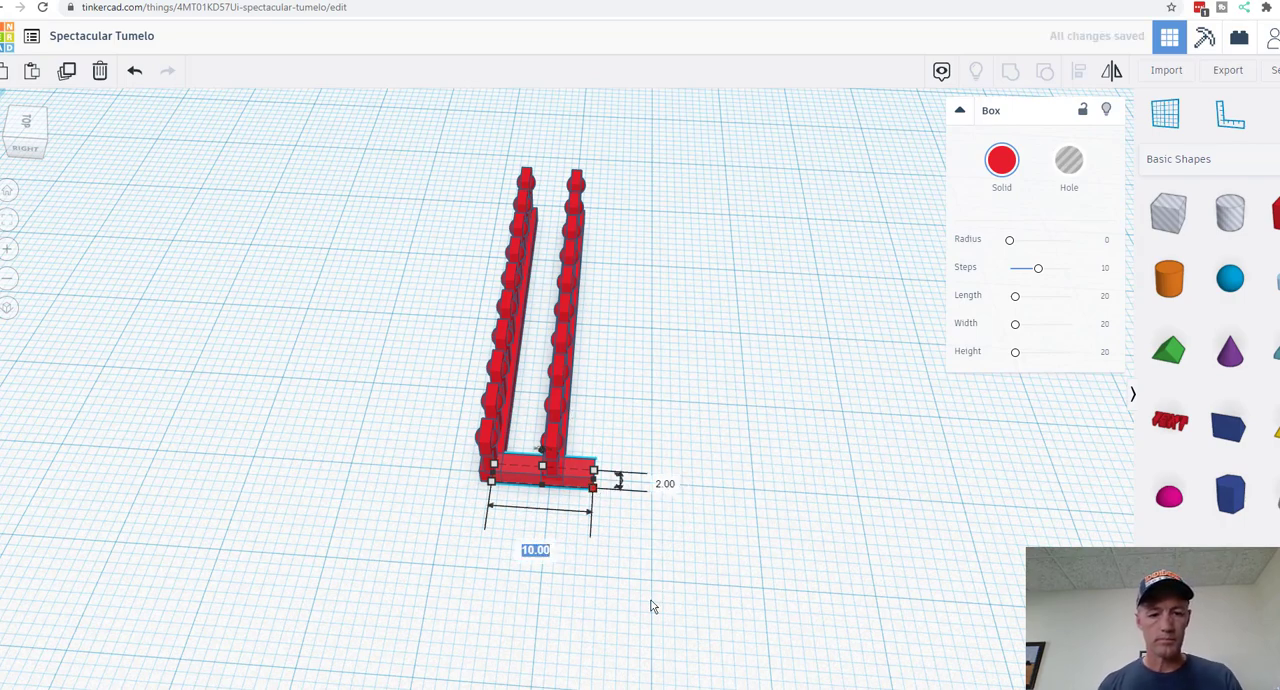
text(8)
key(Return)
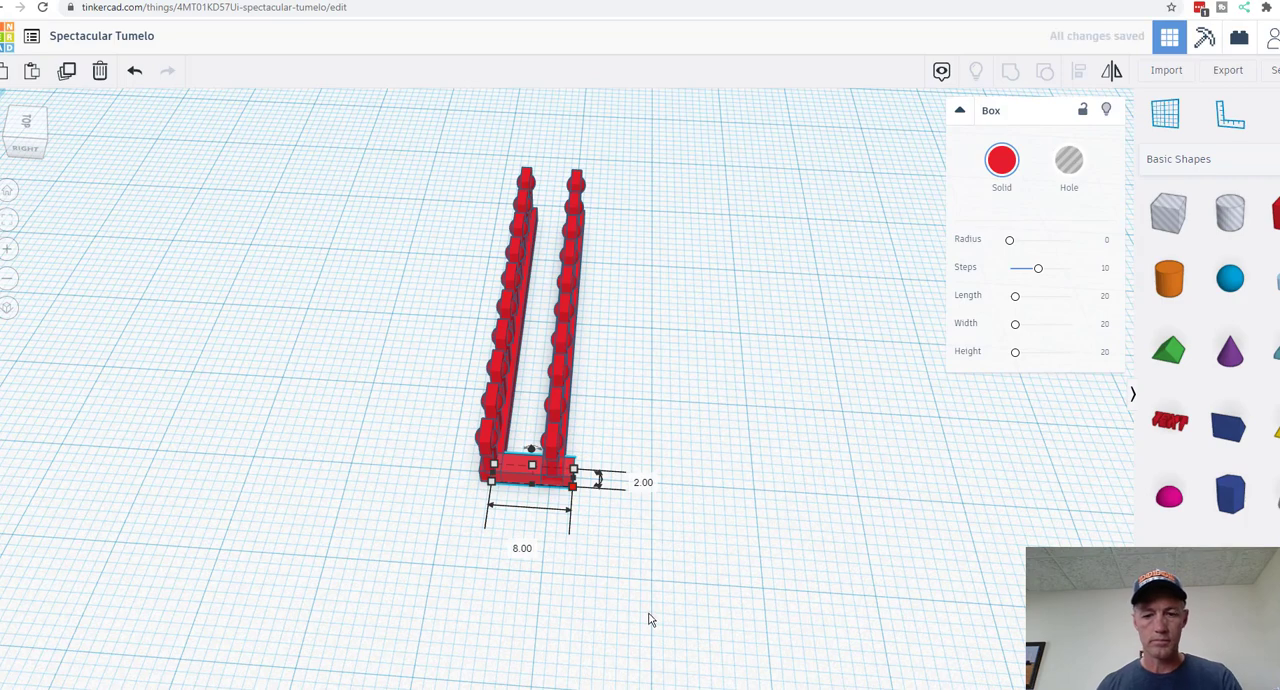
click(523, 553)
text(6)
key(Return)
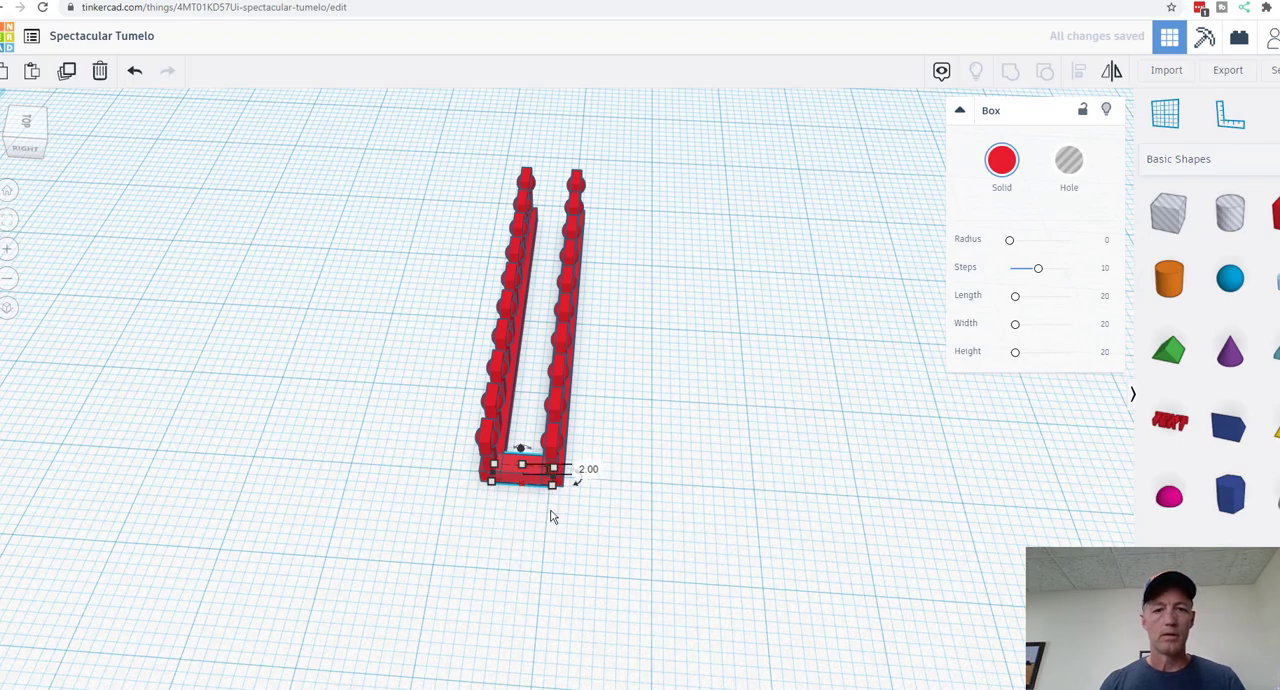
Step: Try to duplicate the crossbar and shift the copy along the rows, and discard that copy
click(64, 74)
right_drag(735, 329, 363, 534)
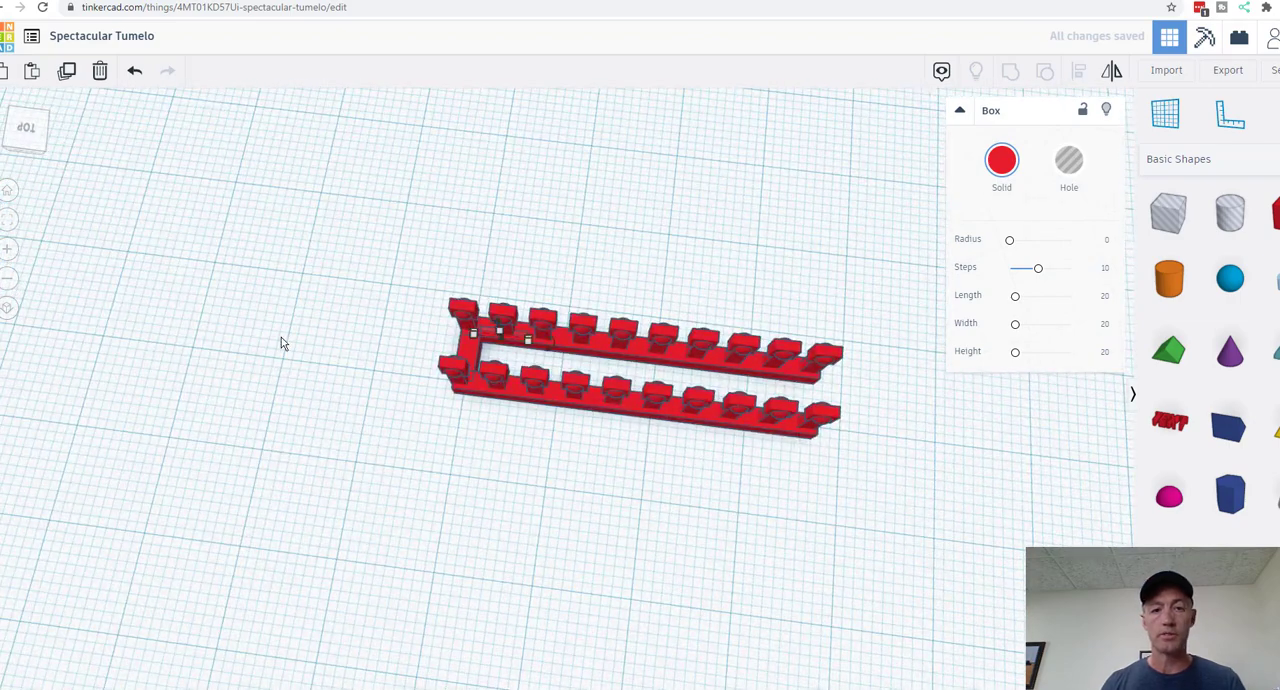
key(Down)
key(Down)
key(Down)
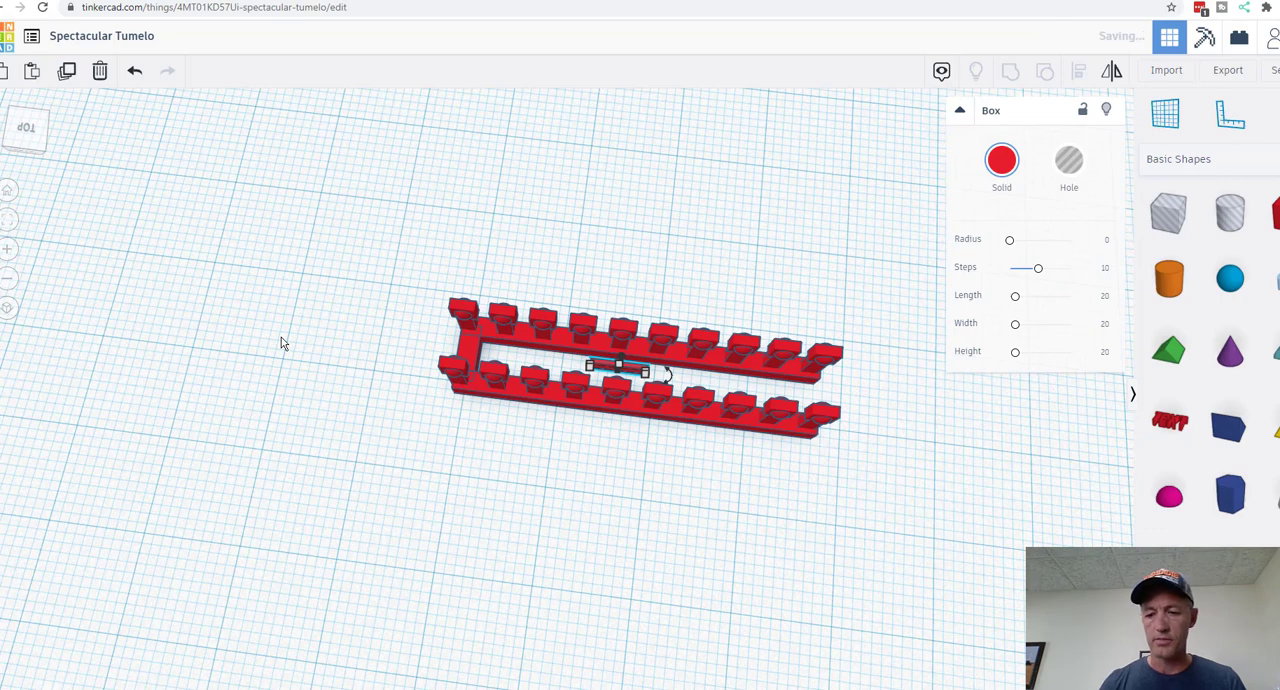
key(Delete)
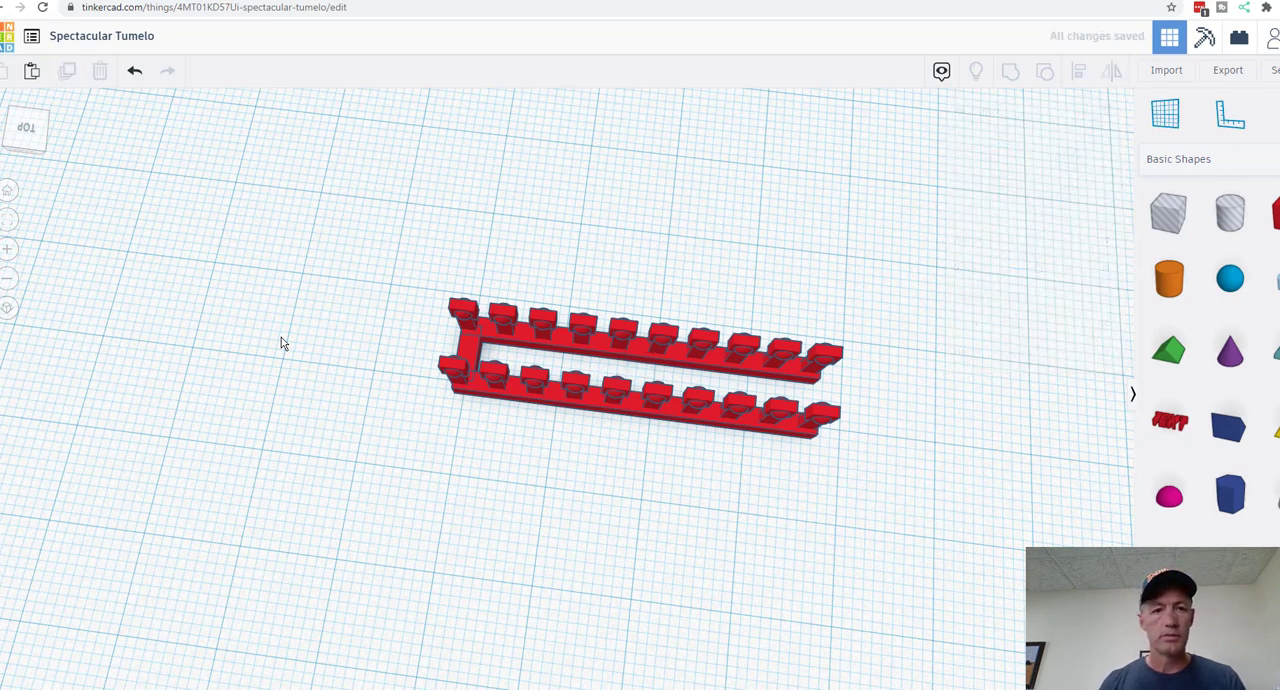
key(ctrl+z)
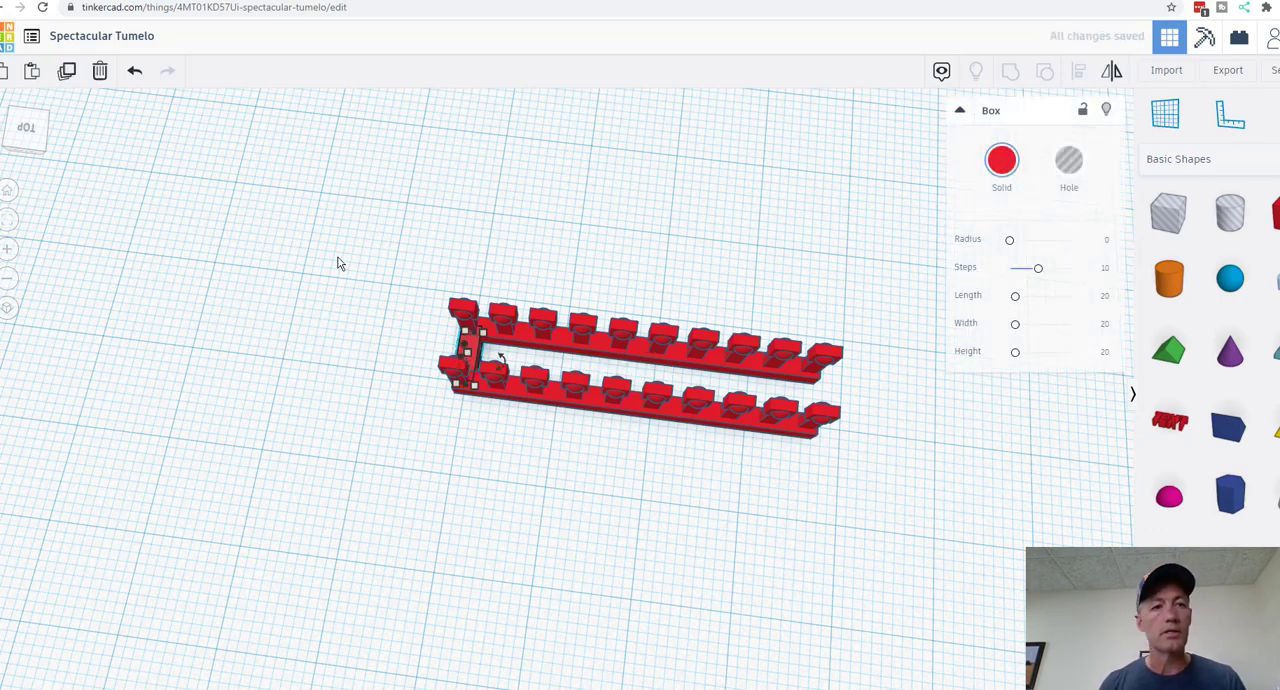
Step: Duplicate the crossbar and move the copy to the opposite end of the rows to close the frame
click(72, 80)
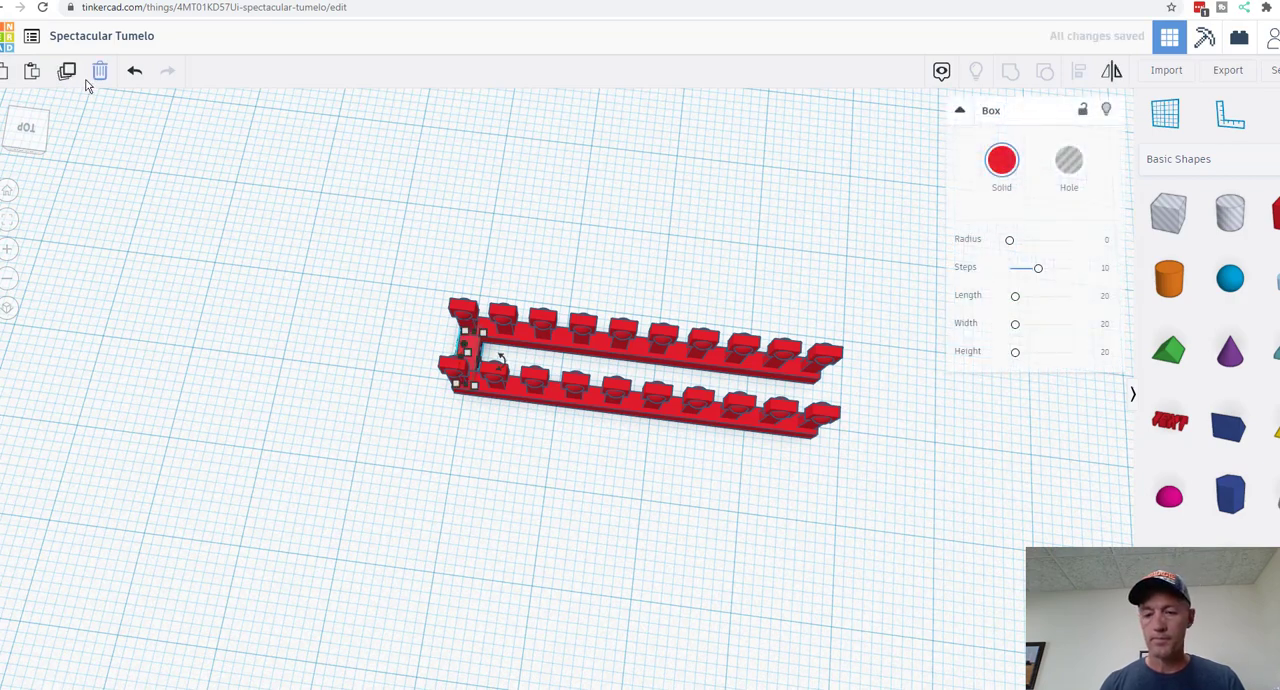
key(Right)
key(Right)
key(Right)
key(Right)
key(Right)
key(Right)
key(Right)
key(Right)
key(Right)
key(Right)
key(Right)
key(Right)
key(Right)
key(Right)
key(Right)
key(Right)
key(Right)
key(Right)
key(Right)
key(Right)
key(Right)
key(Right)
key(Right)
key(Right)
key(Right)
key(Right)
key(Right)
key(Right)
key(Right)
key(Right)
key(Right)
key(Right)
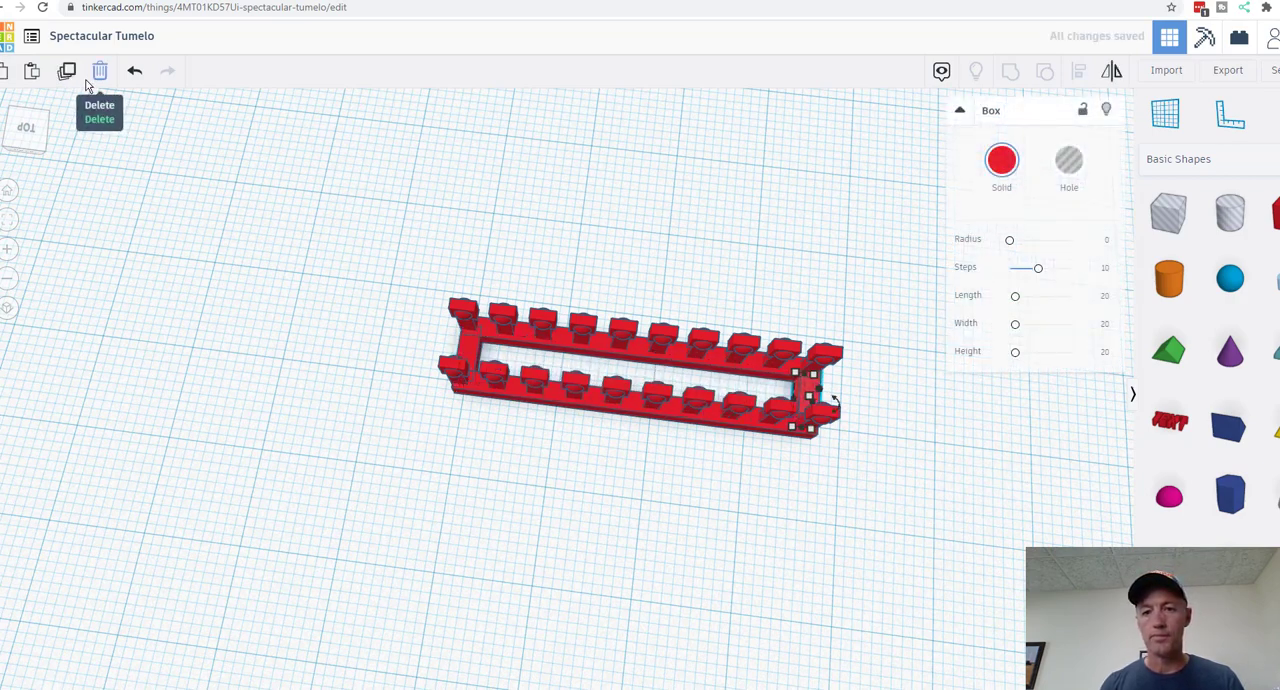
key(Left)
key(Left)
key(Left)
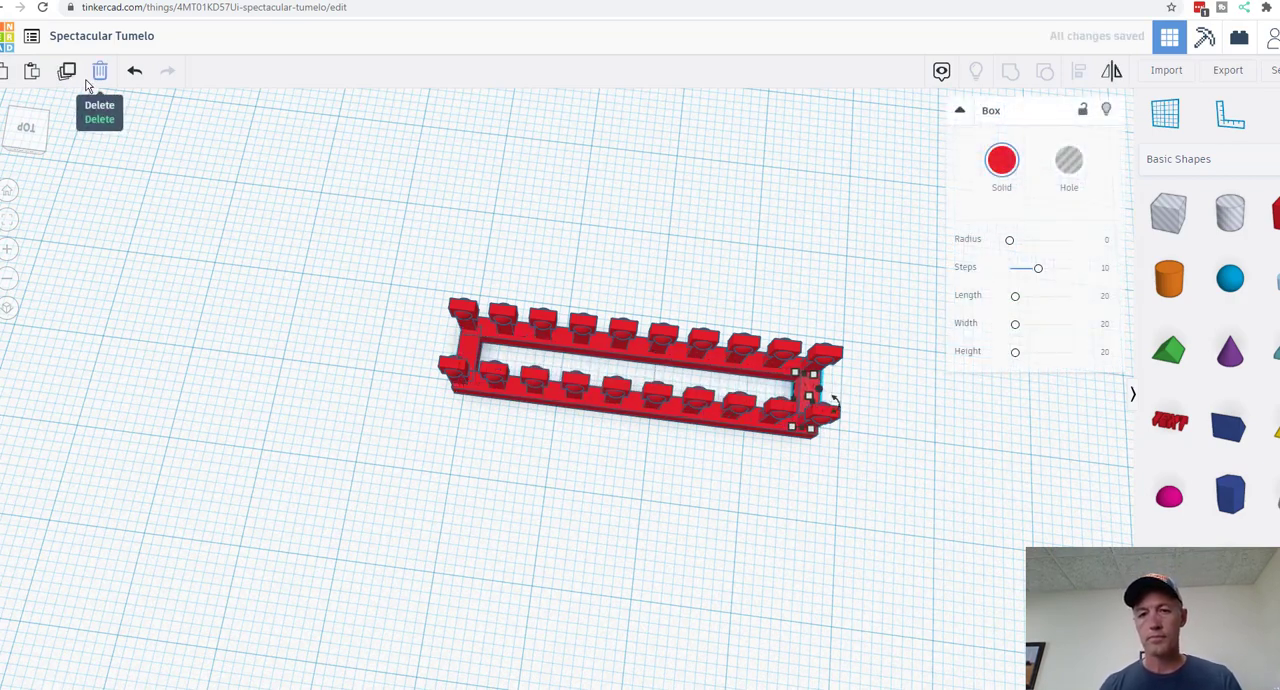
click(231, 287)
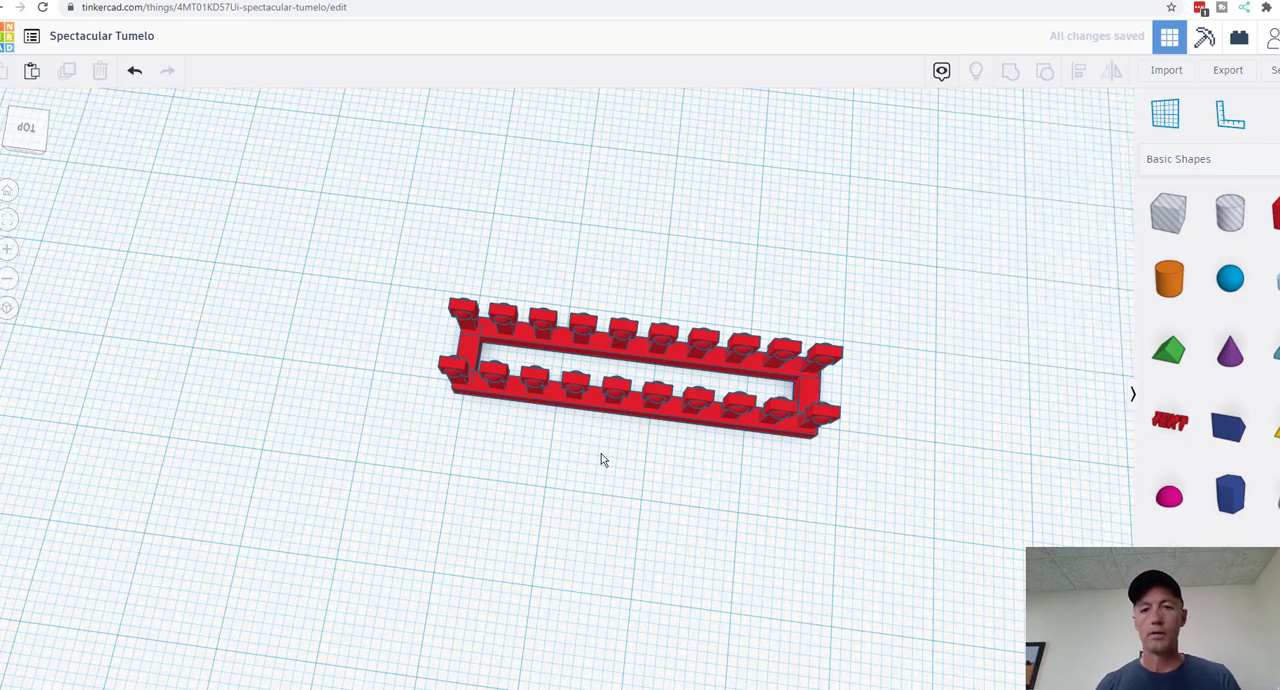
Step: Rename the design as "W900L Turn Signal" and export everything in it as an STL file
right_drag(782, 516, 903, 426)
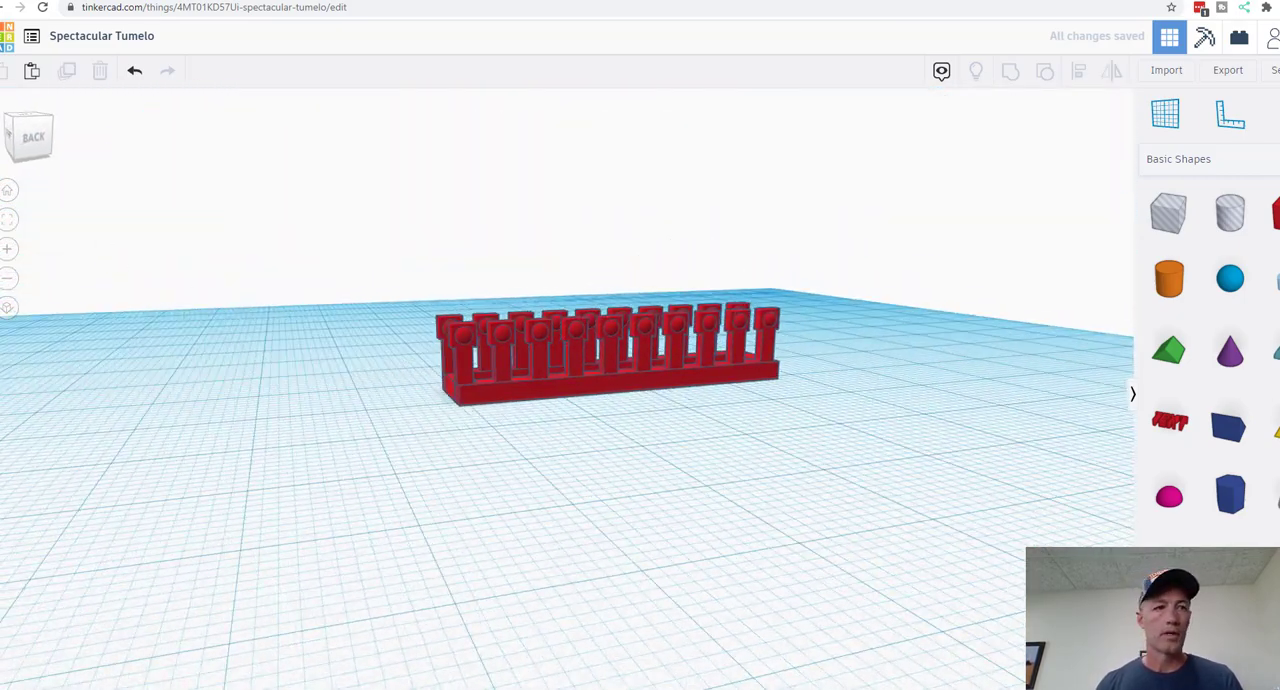
click(105, 40)
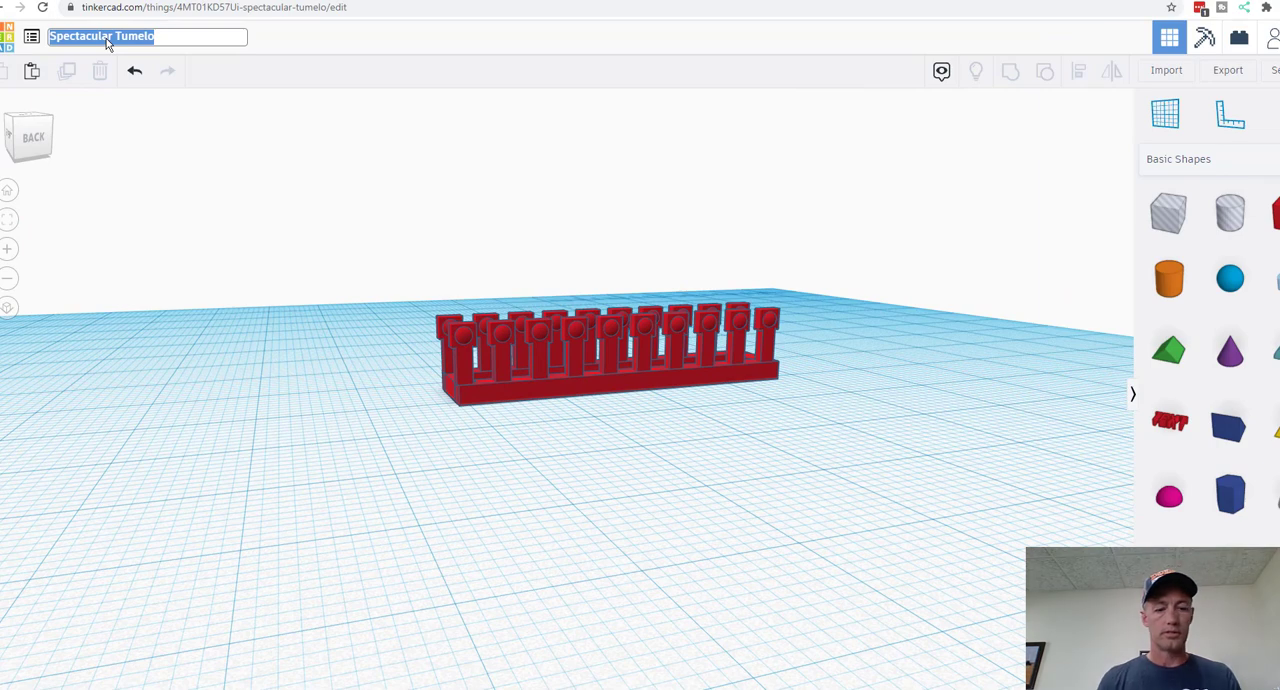
text(W900)
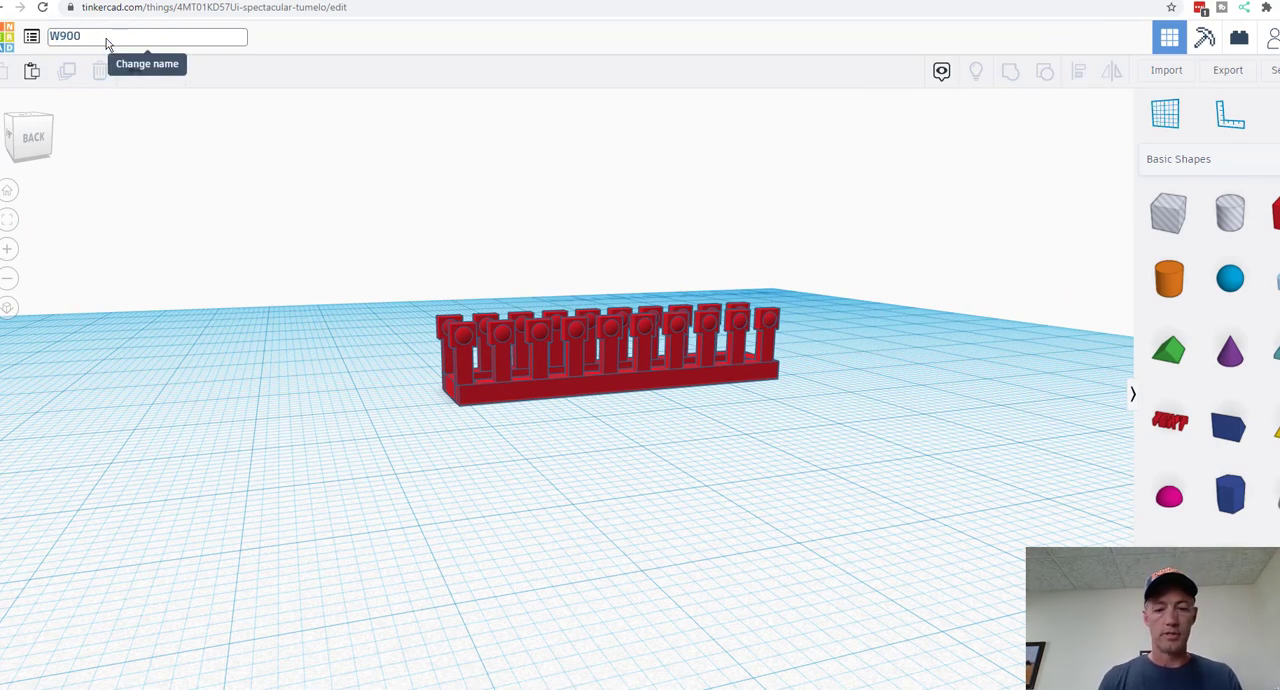
text(L Turn S)
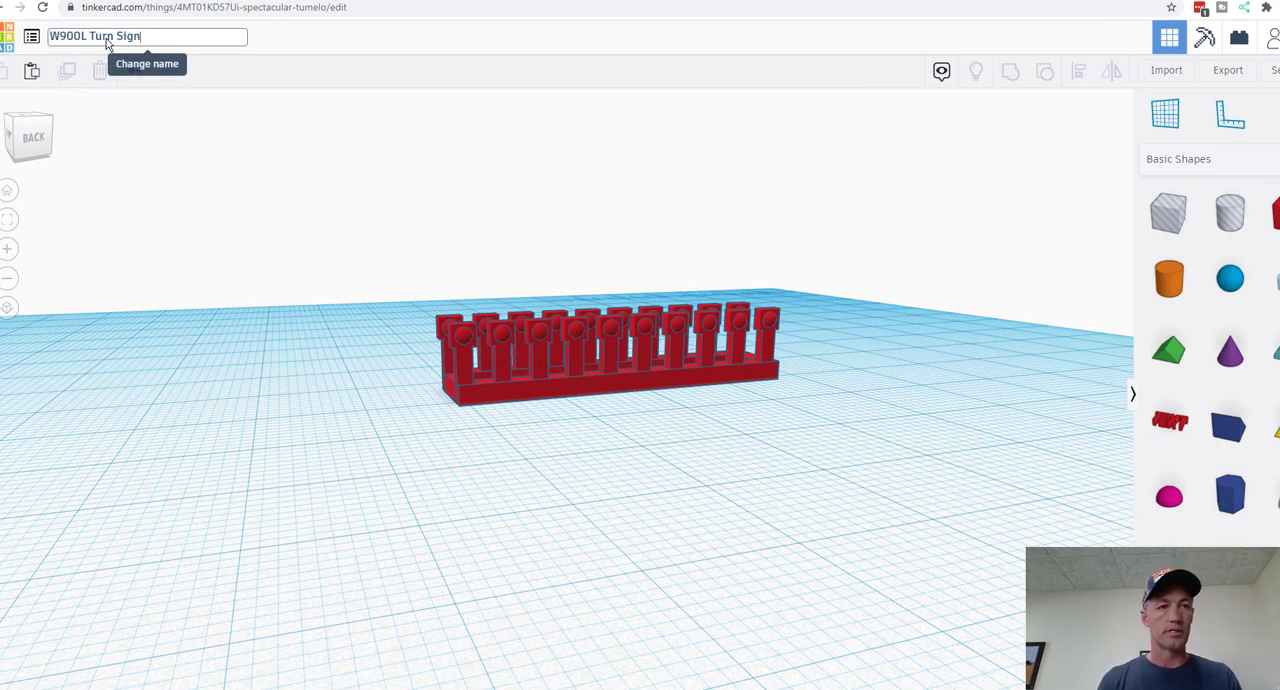
text(ignal)
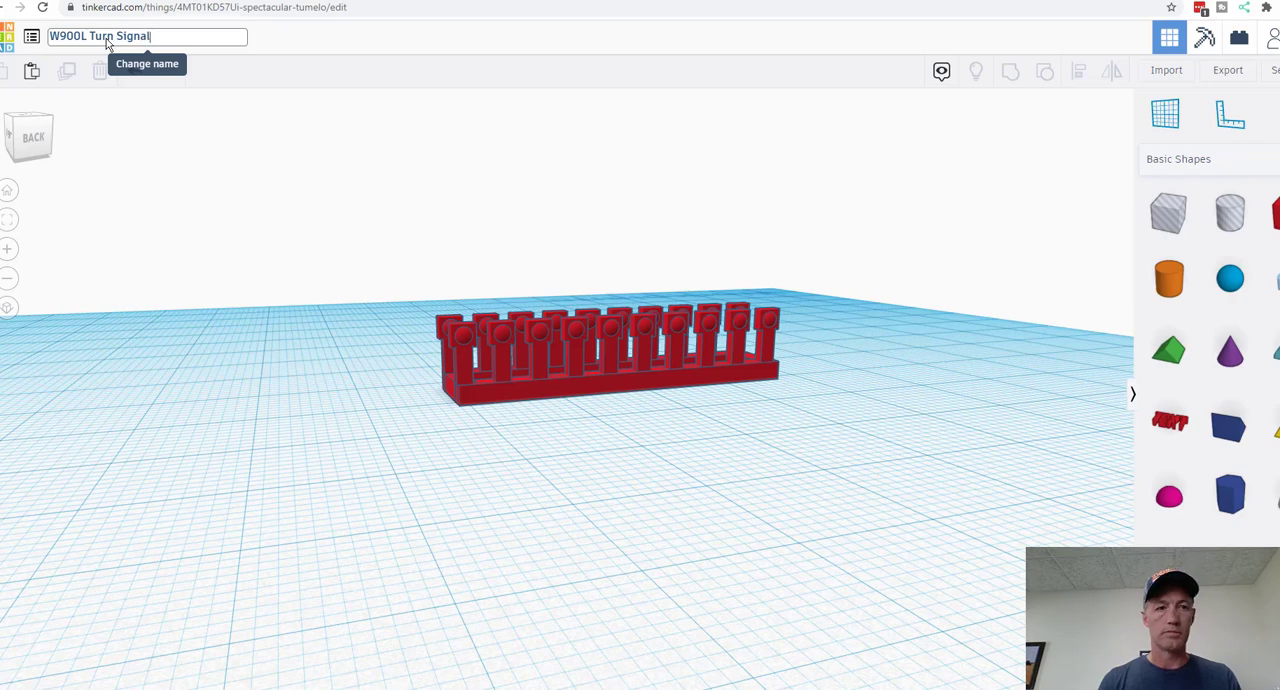
key(Return)
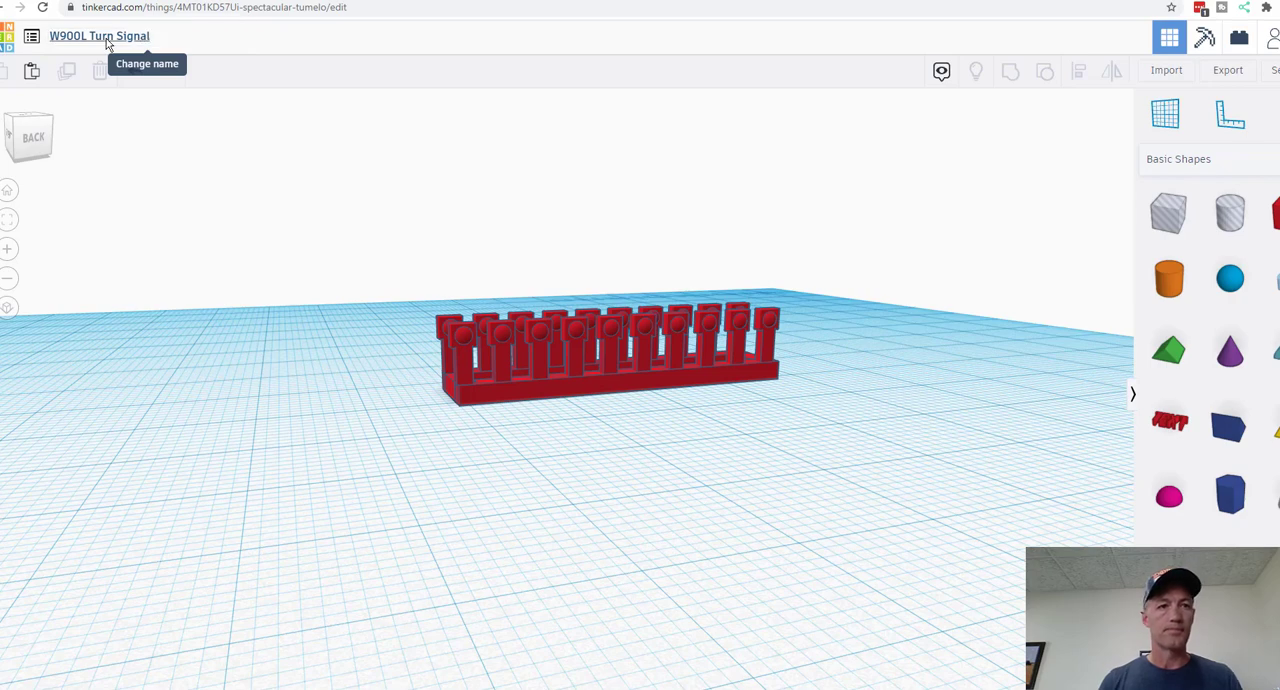
click(1228, 72)
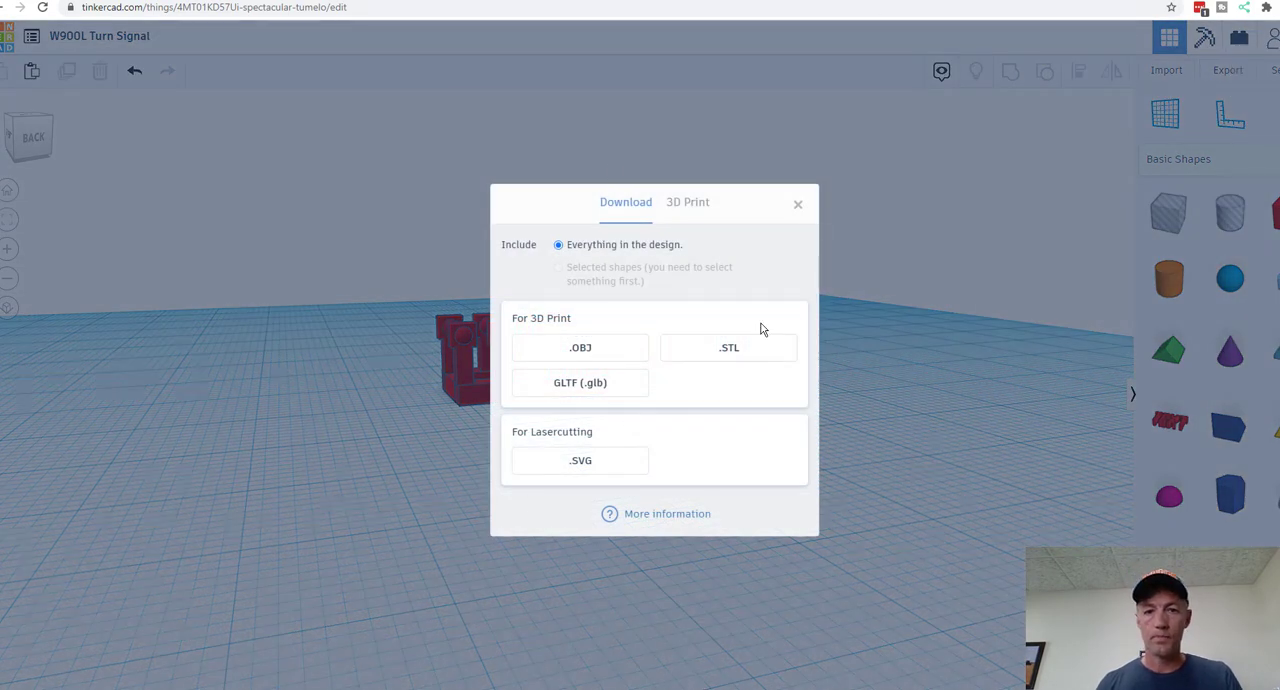
click(728, 348)
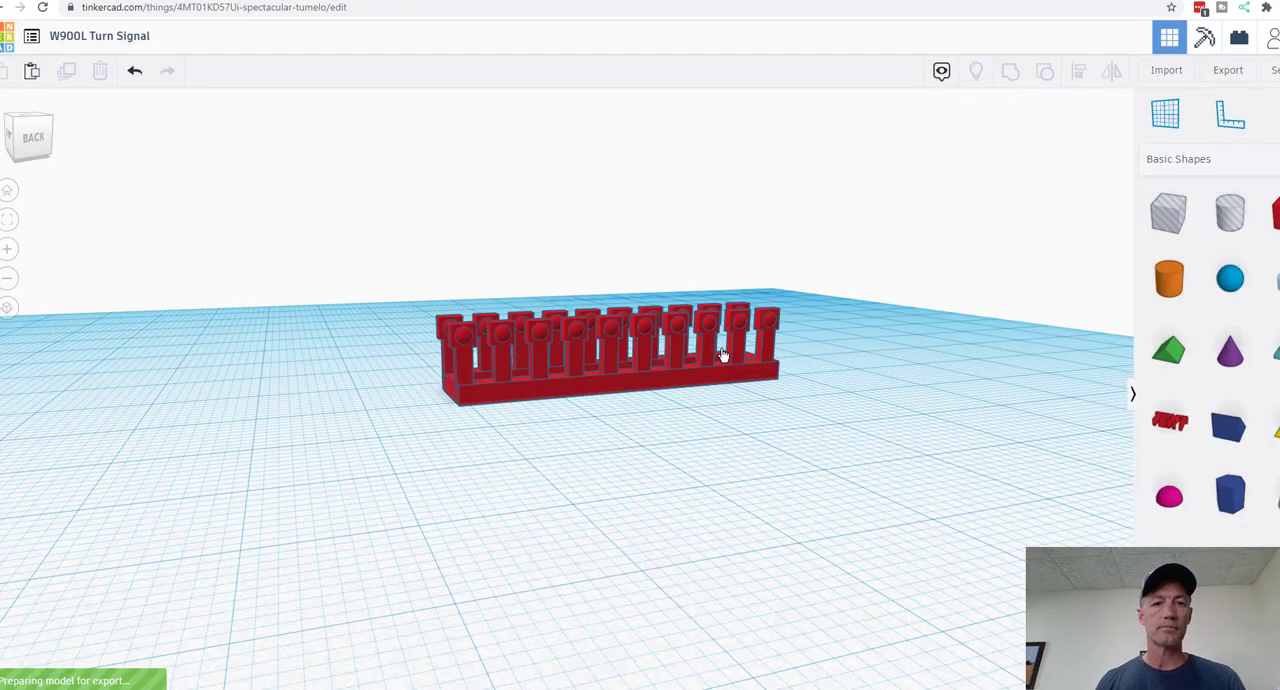
Step: Open the Shapeways website in a new browser tab and submit the sign-in form with the prefilled account details
key(ctrl+t)
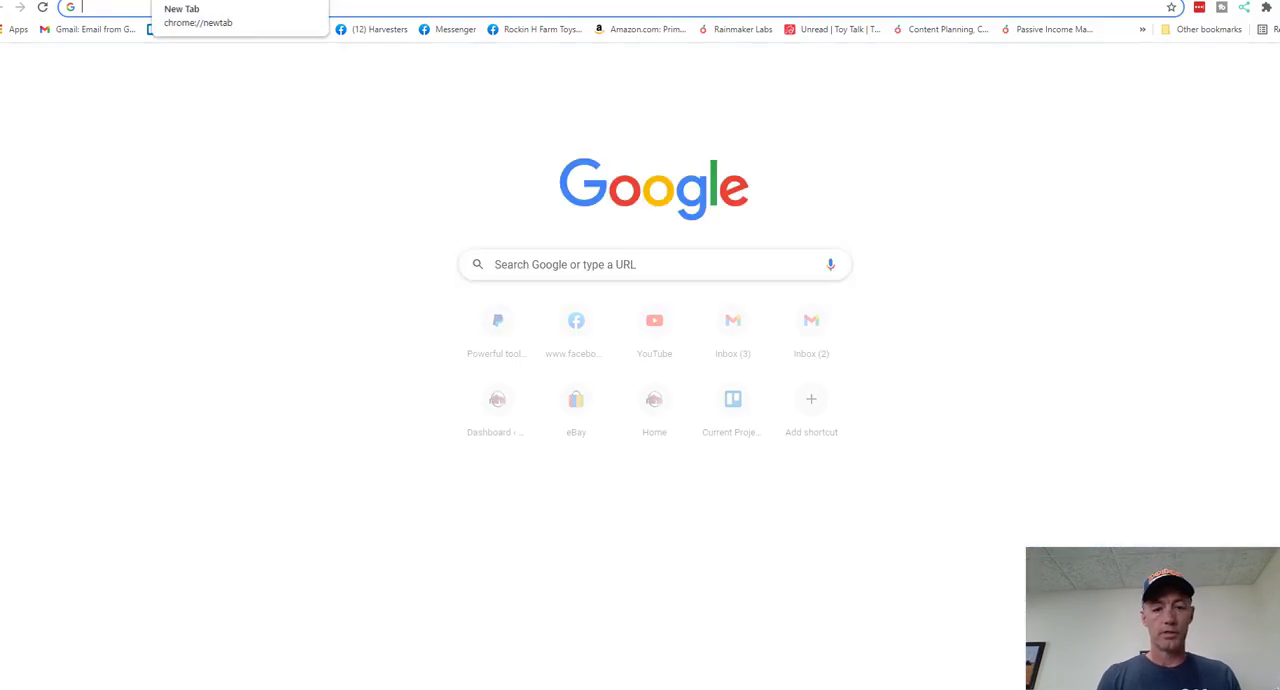
text(dh)
key(BackSpace)
key(BackSpace)
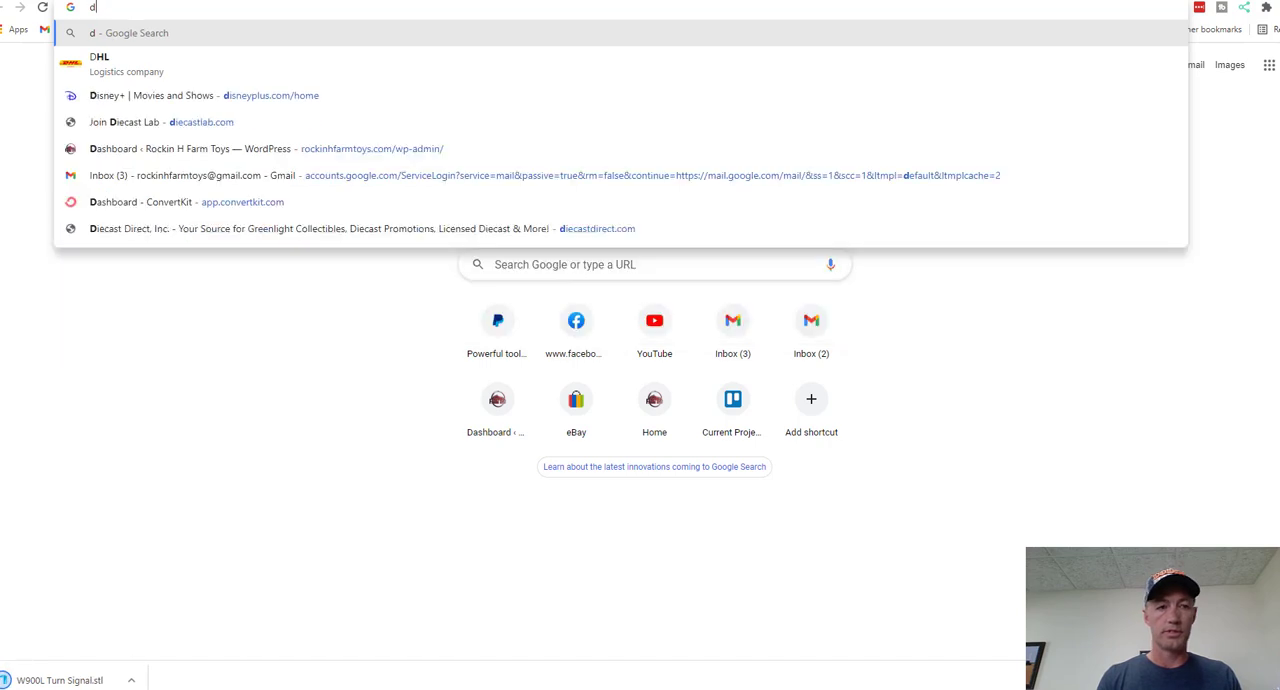
text(sha)
key(Return)
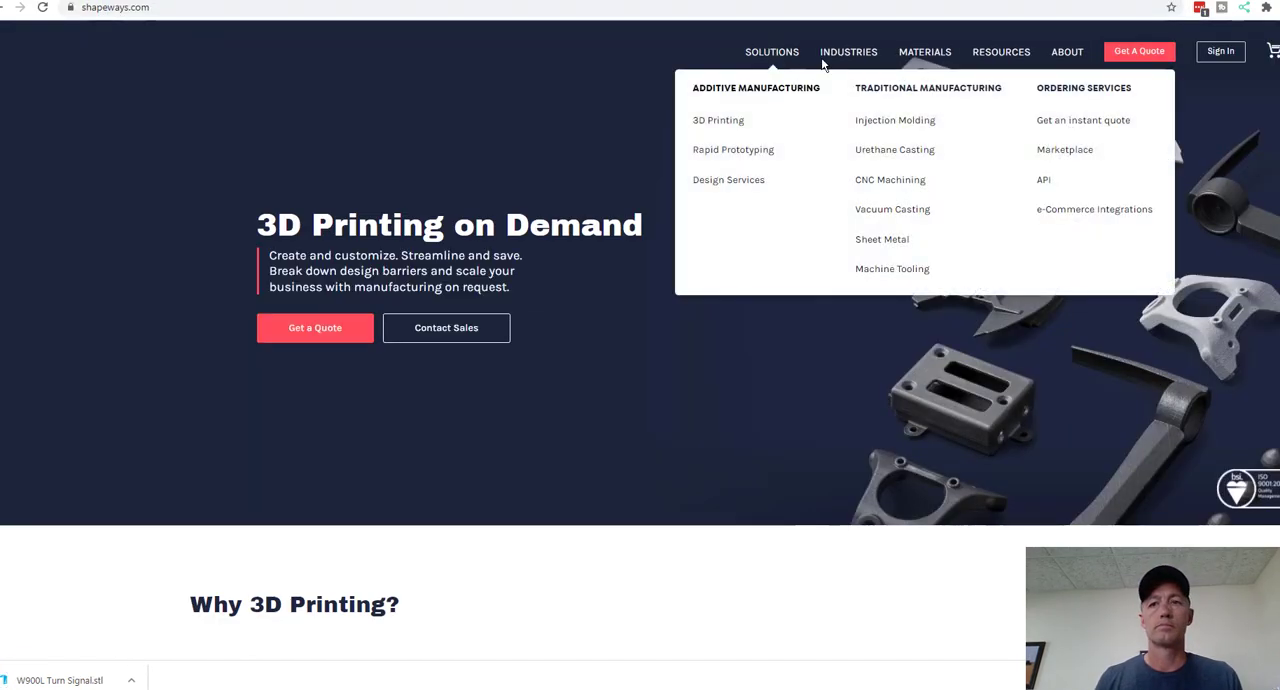
click(1220, 52)
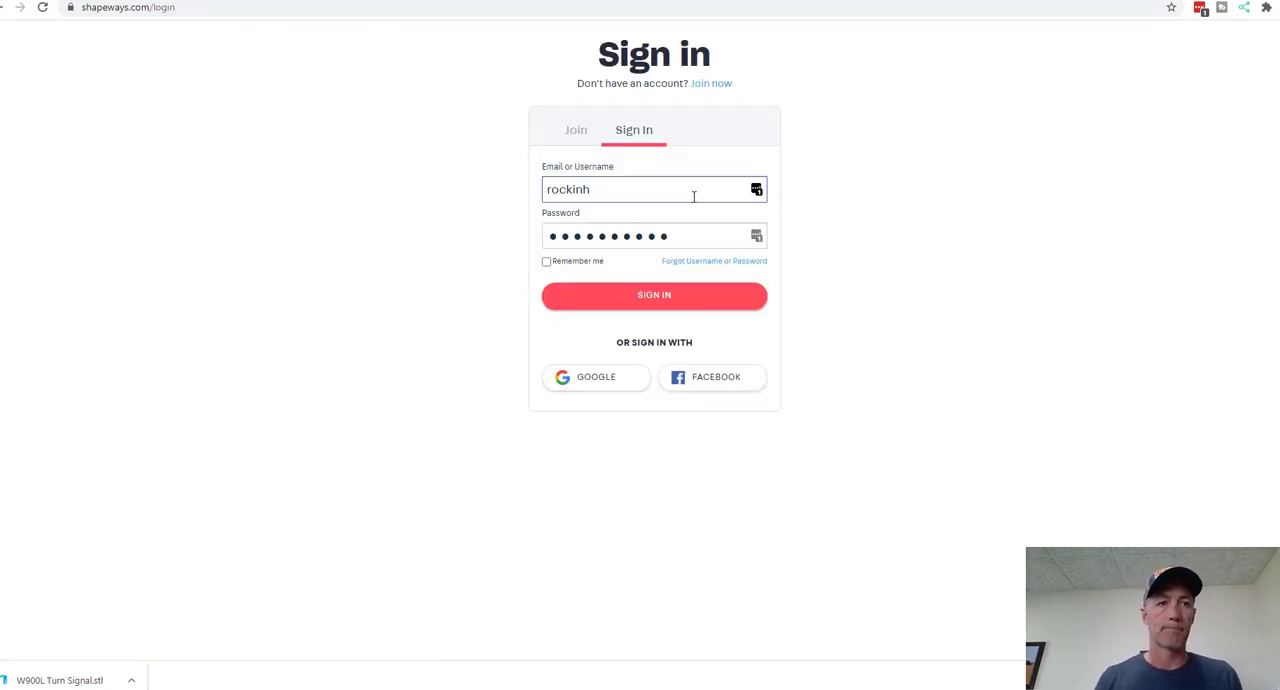
click(675, 294)
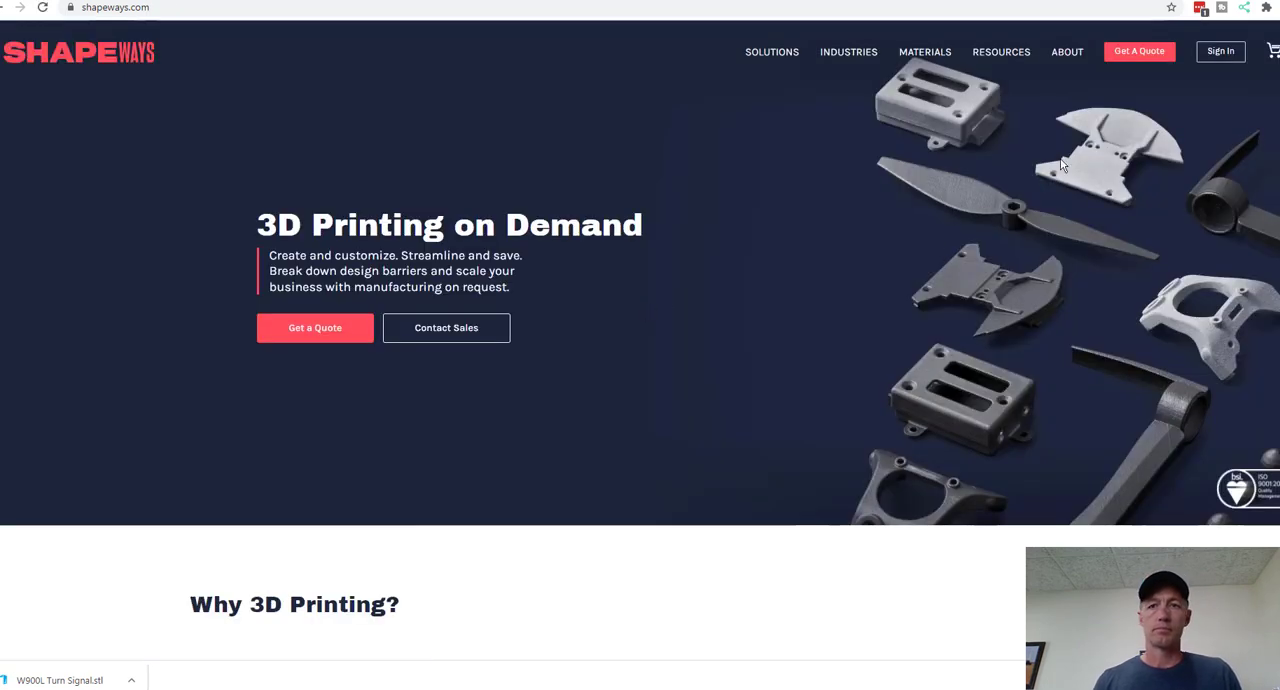
Step: Access the signed-in Shapeways account and upload W900L Turn Signal.stl as a new 3D model
click(1231, 49)
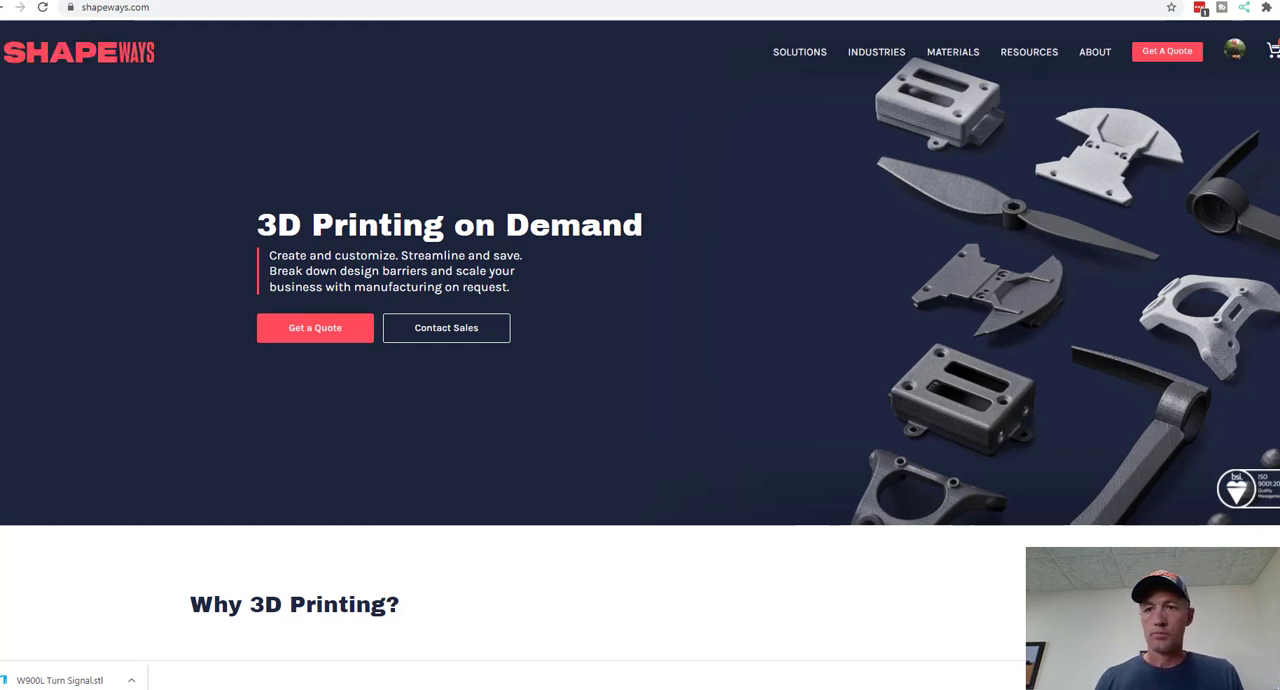
mouse_move(1238, 50)
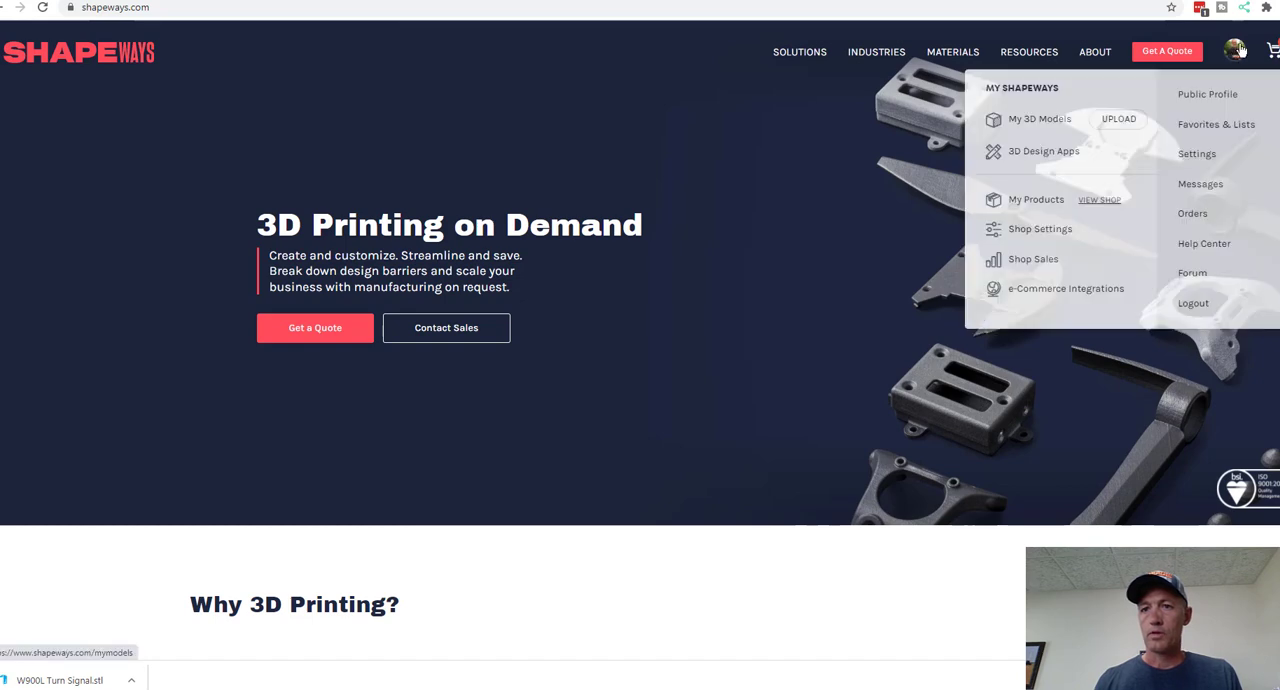
click(1122, 122)
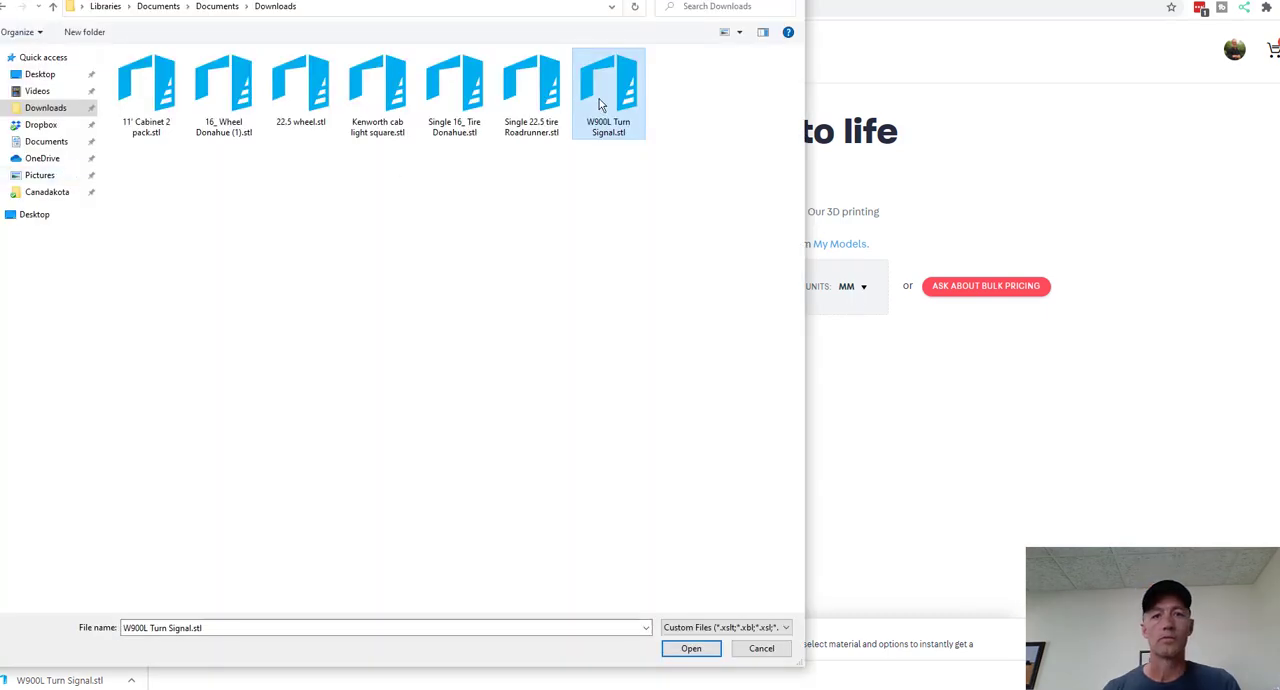
click(697, 648)
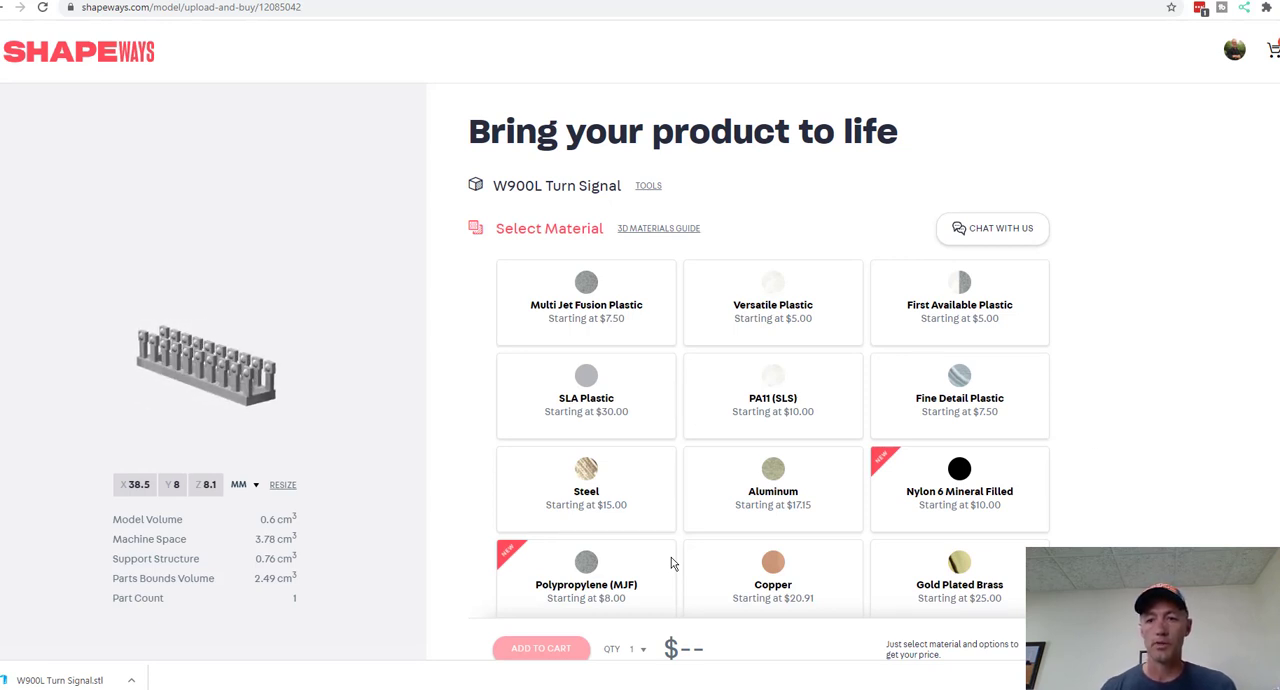
Step: Choose Fine Detail Plastic with the Smooth finish for the model, add one to the cart and proceed to checkout
click(959, 399)
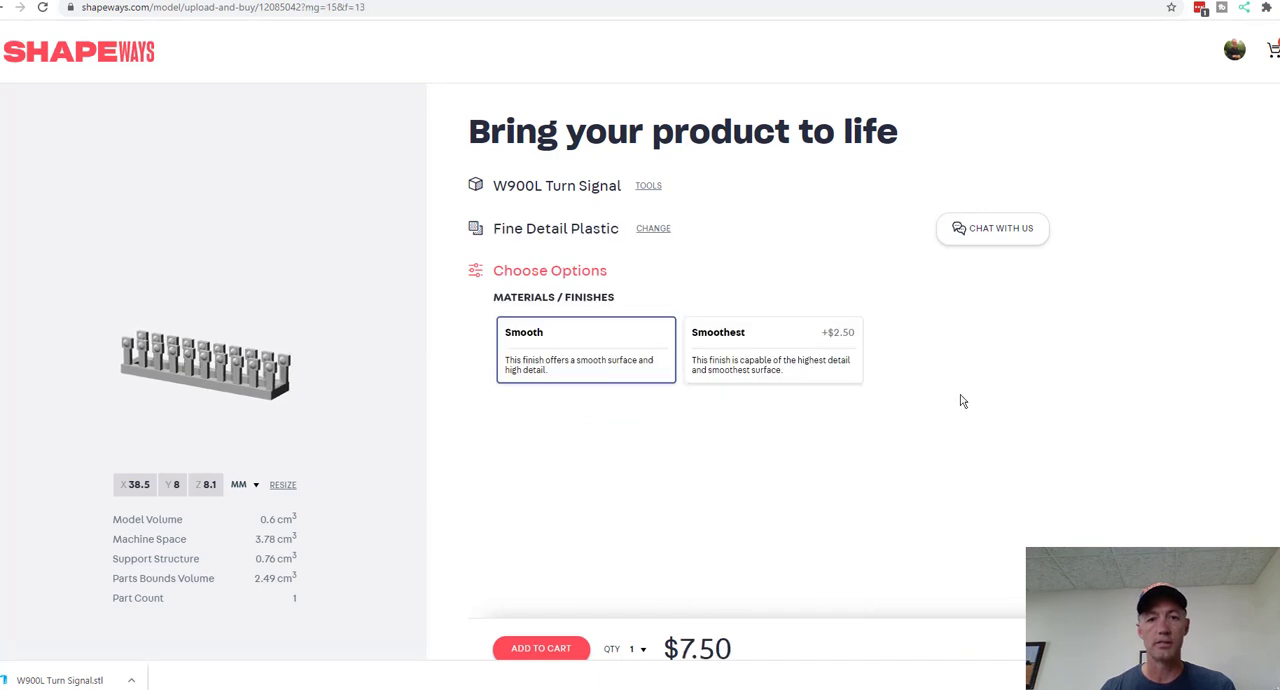
click(562, 649)
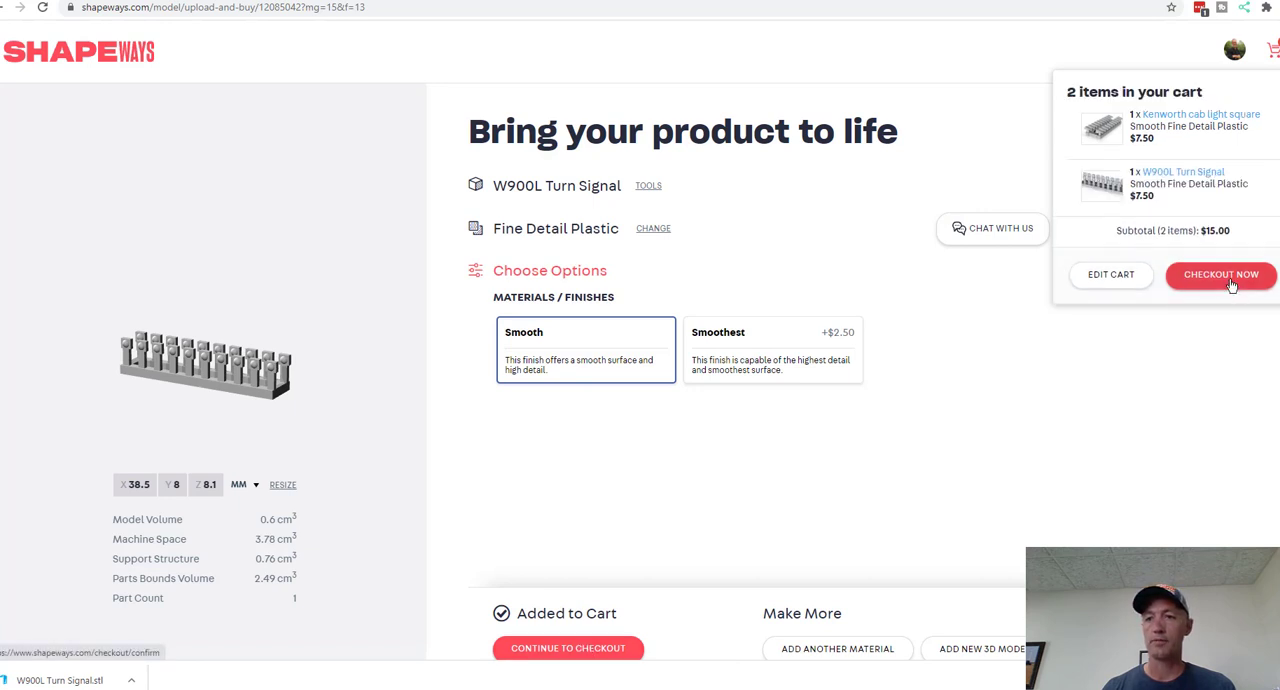
click(1234, 278)
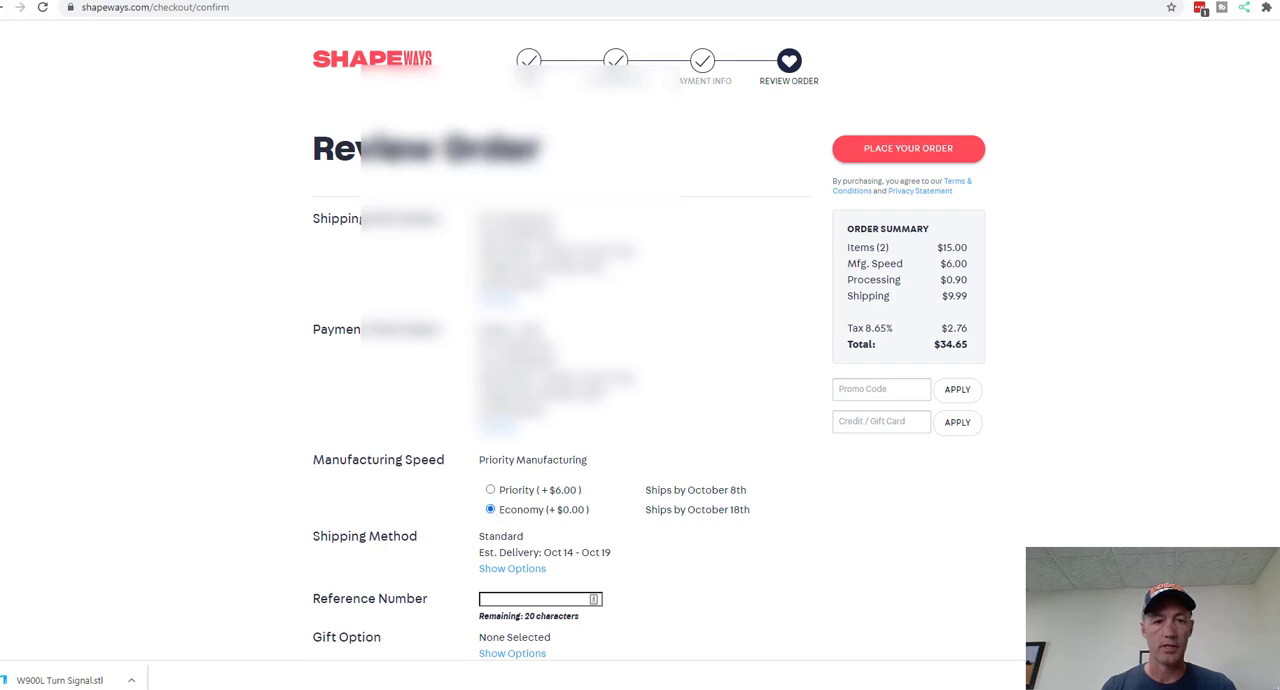
Step: Set the manufacturing speed to Economy and review the shipping details, cart items and order summary
scroll(492, 514, down, 2)
scroll(560, 340, down, 1)
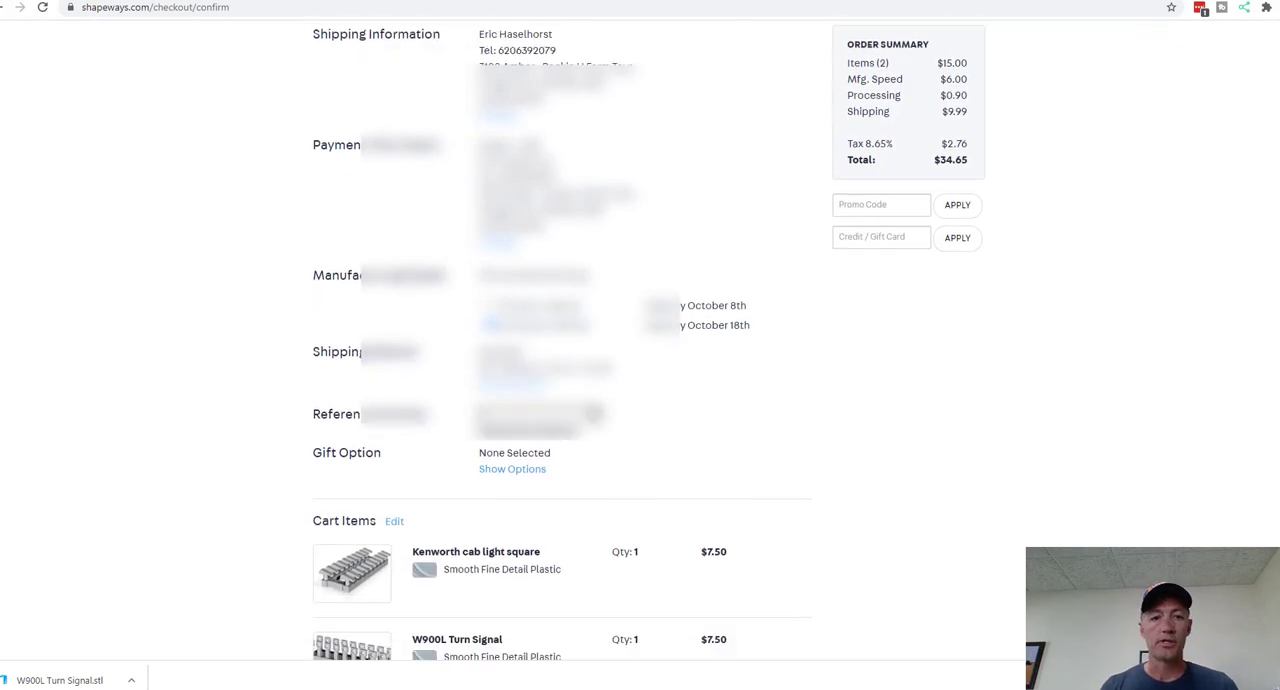
scroll(560, 340, up, 1)
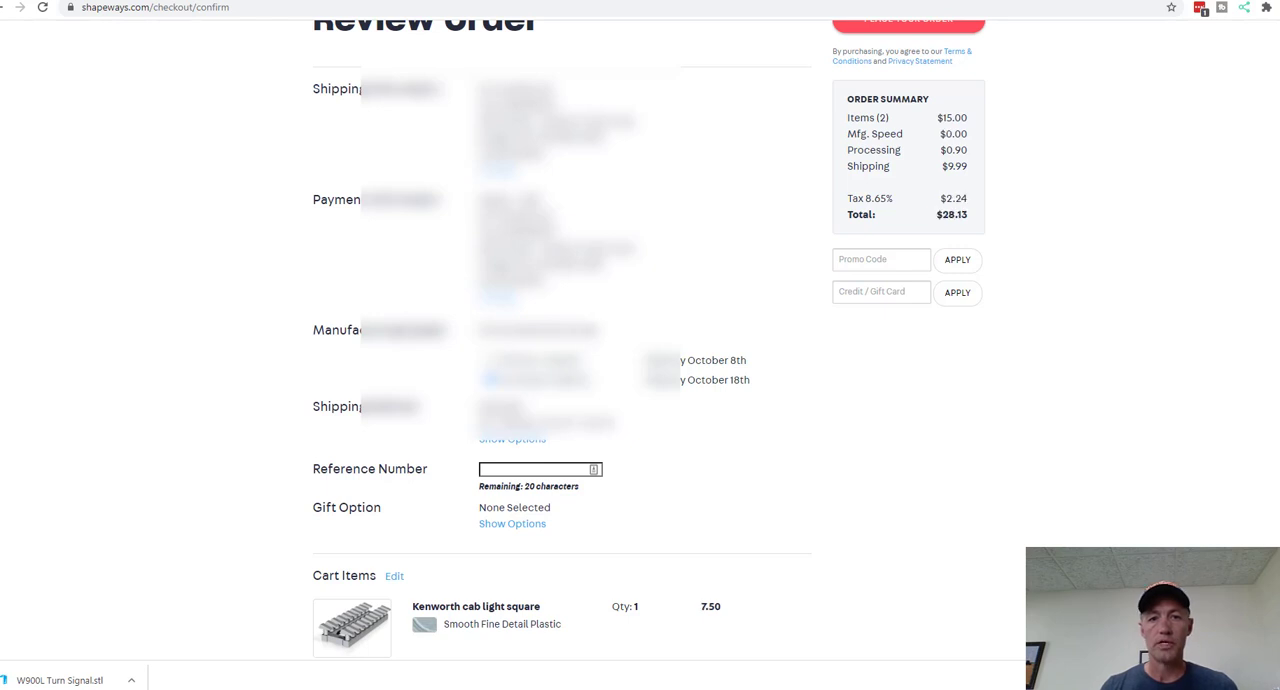
scroll(560, 340, up, 1)
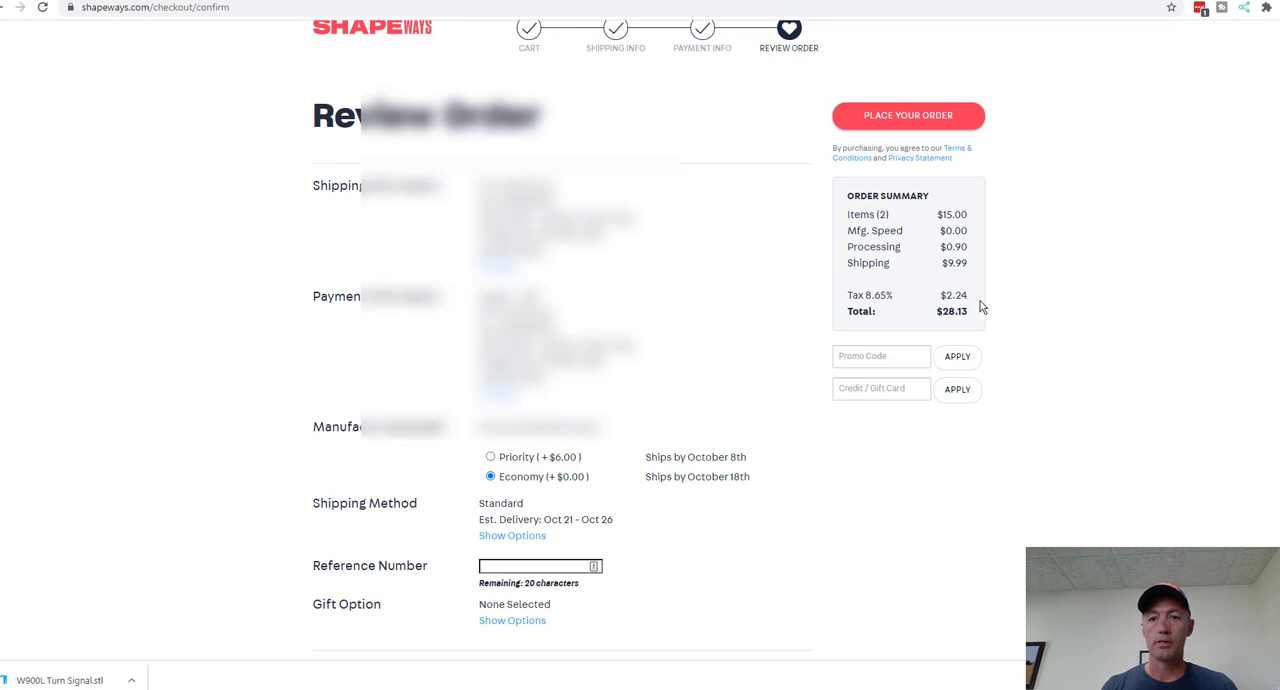
Step: Place the order and authorize its payment through PayPal with the preselected payment method
click(922, 115)
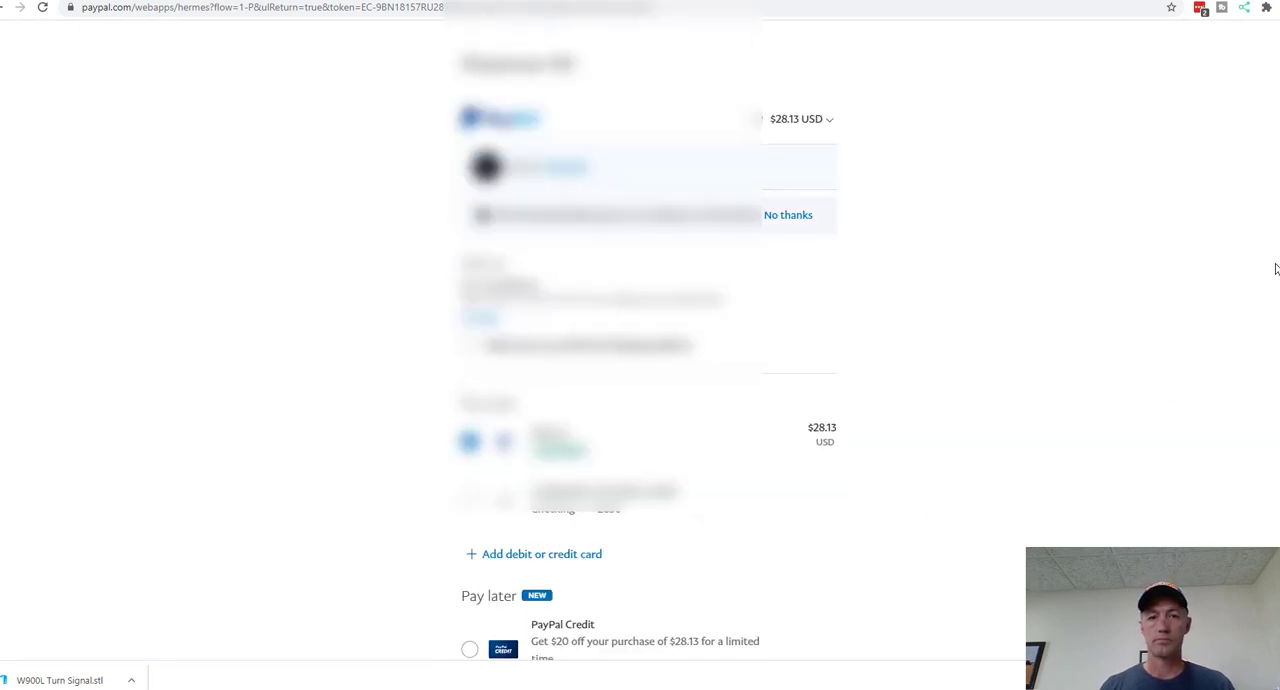
scroll(451, 596, down, 3)
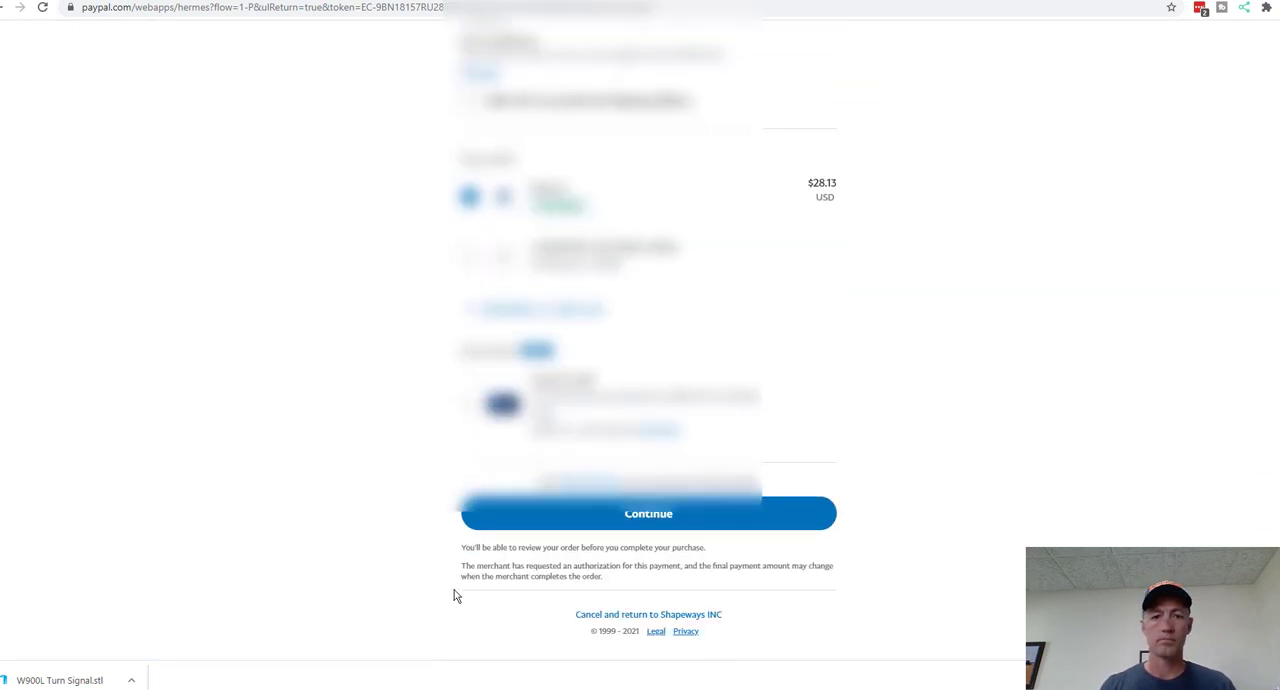
click(644, 520)
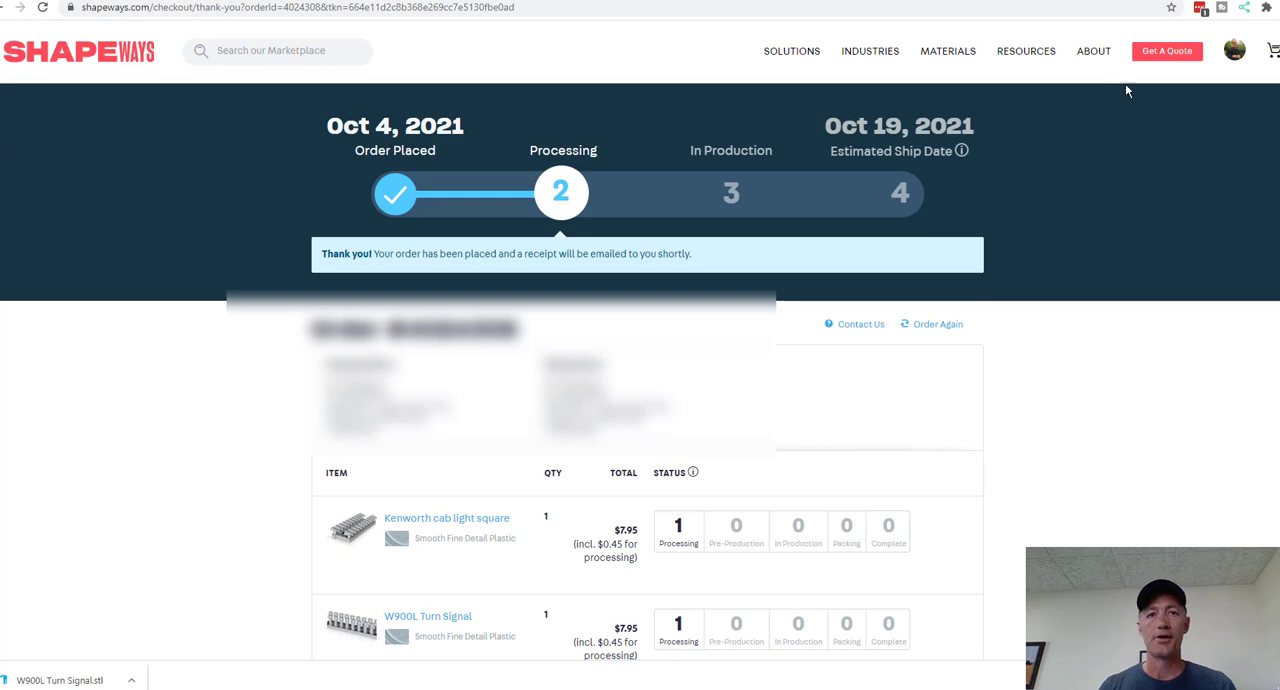
mouse_move(1222, 62)
mouse_move(1088, 62)
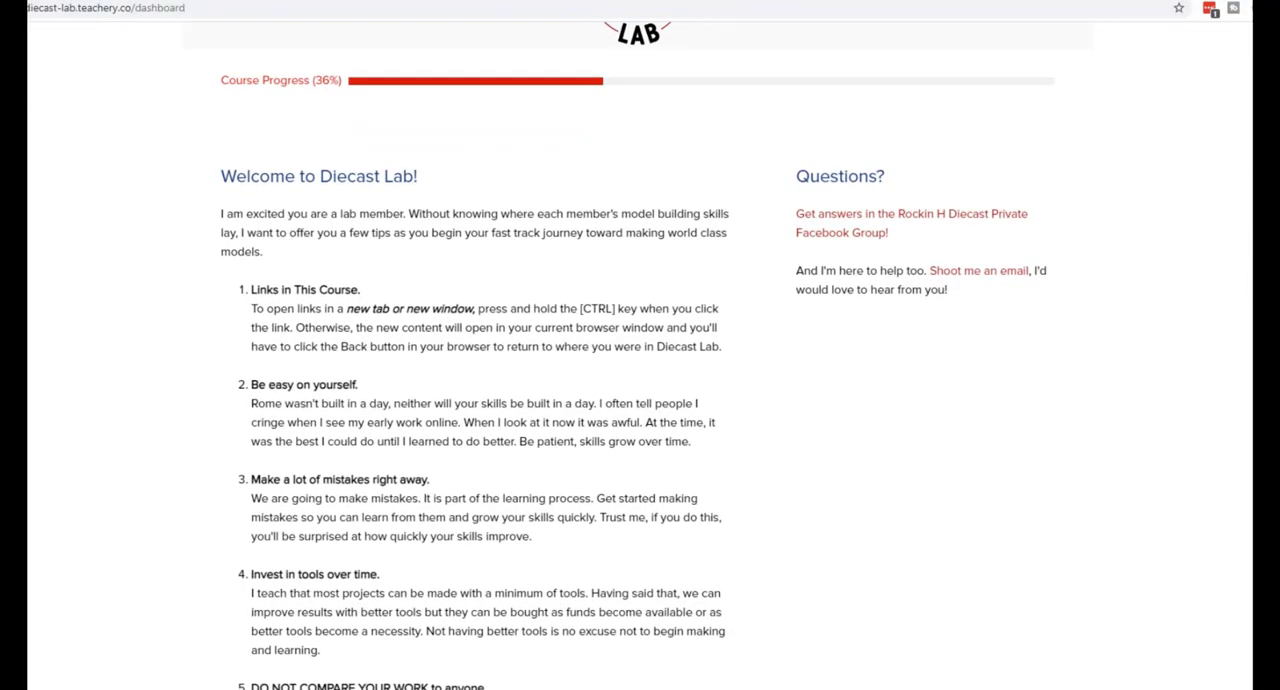
Step: Look through the Diecast Lab welcome tips, course modules, corn field layout lesson and Peterbilt 379 custom replica lesson
scroll(637, 355, down, 4)
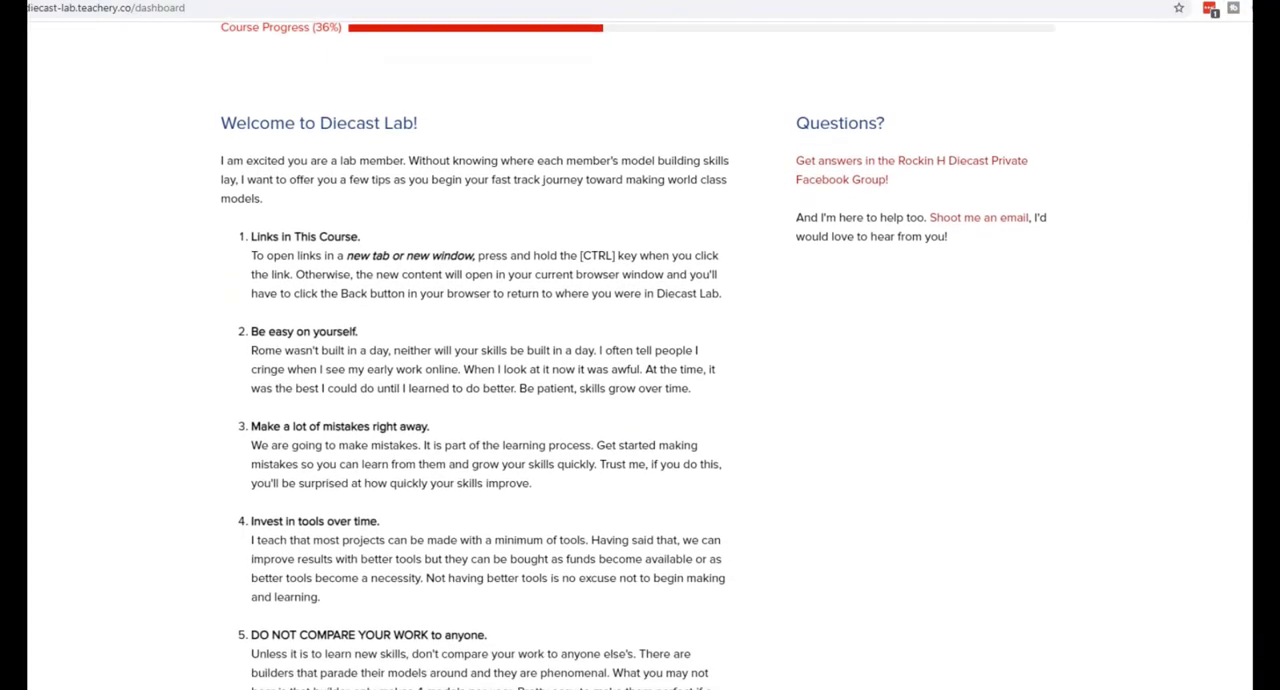
scroll(637, 355, down, 5)
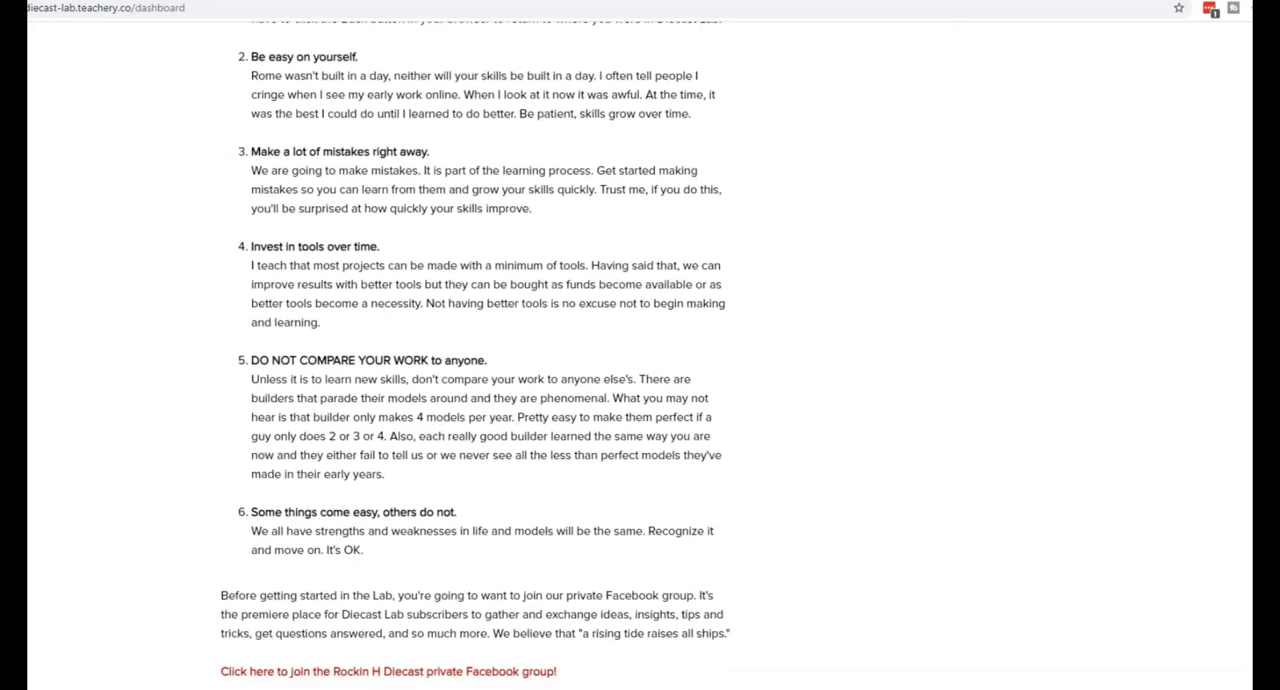
scroll(637, 355, down, 3)
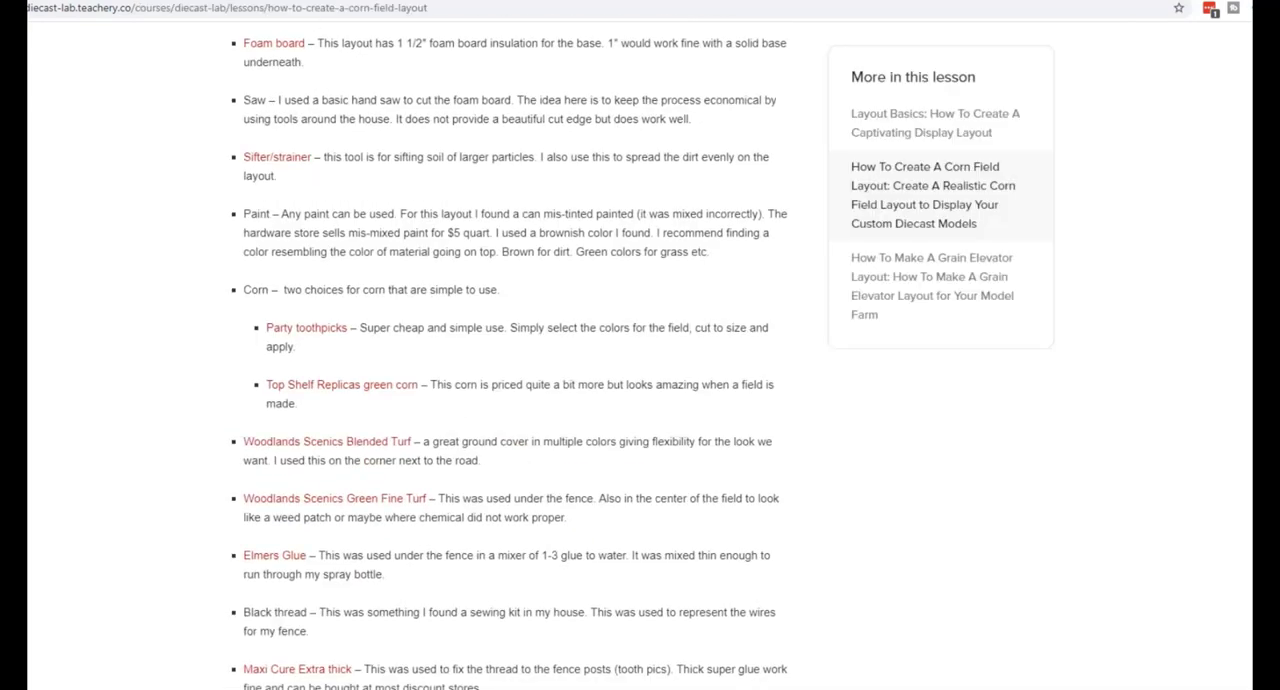
scroll(637, 355, down, 2)
scroll(637, 355, down, 1)
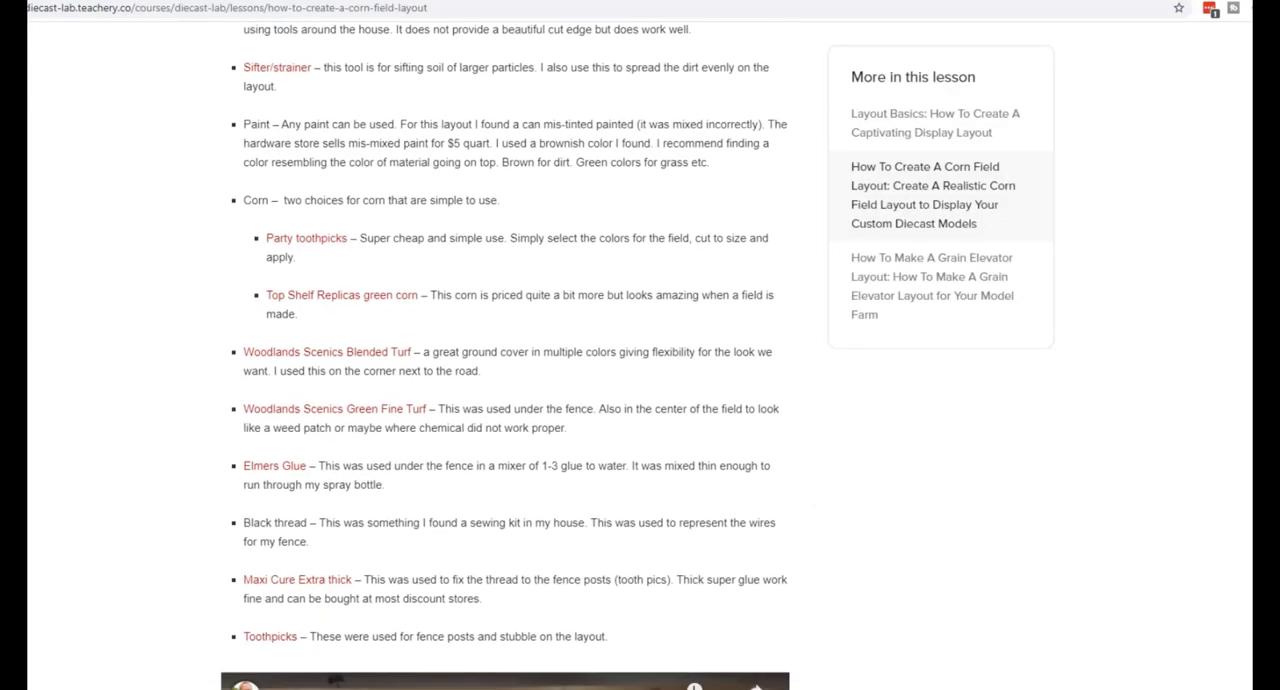
scroll(637, 355, down, 7)
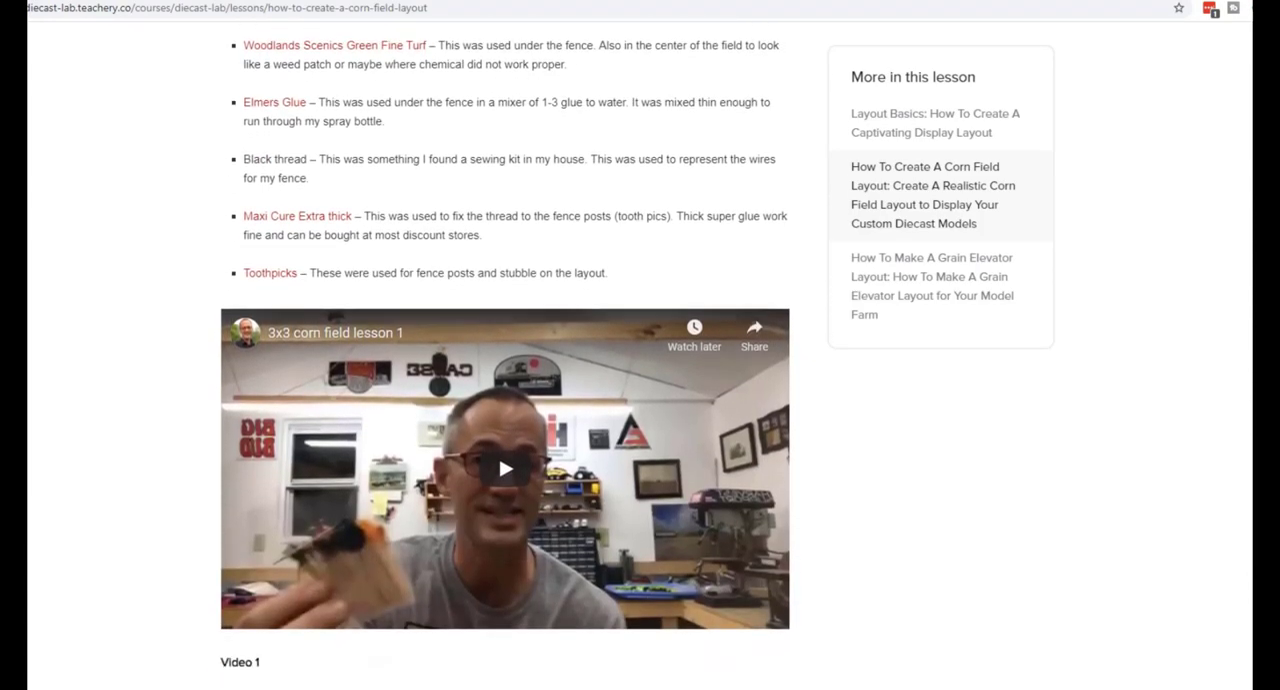
scroll(637, 355, down, 4)
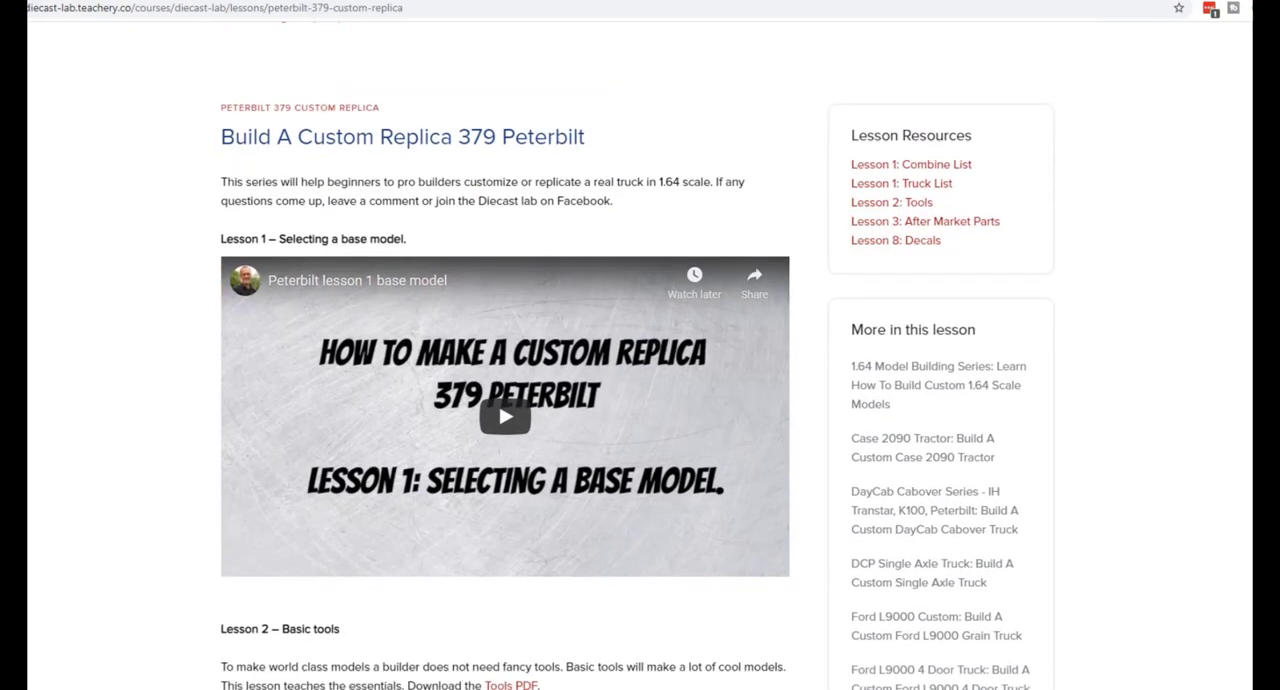
scroll(640, 360, down, 1)
scroll(505, 355, down, 2)
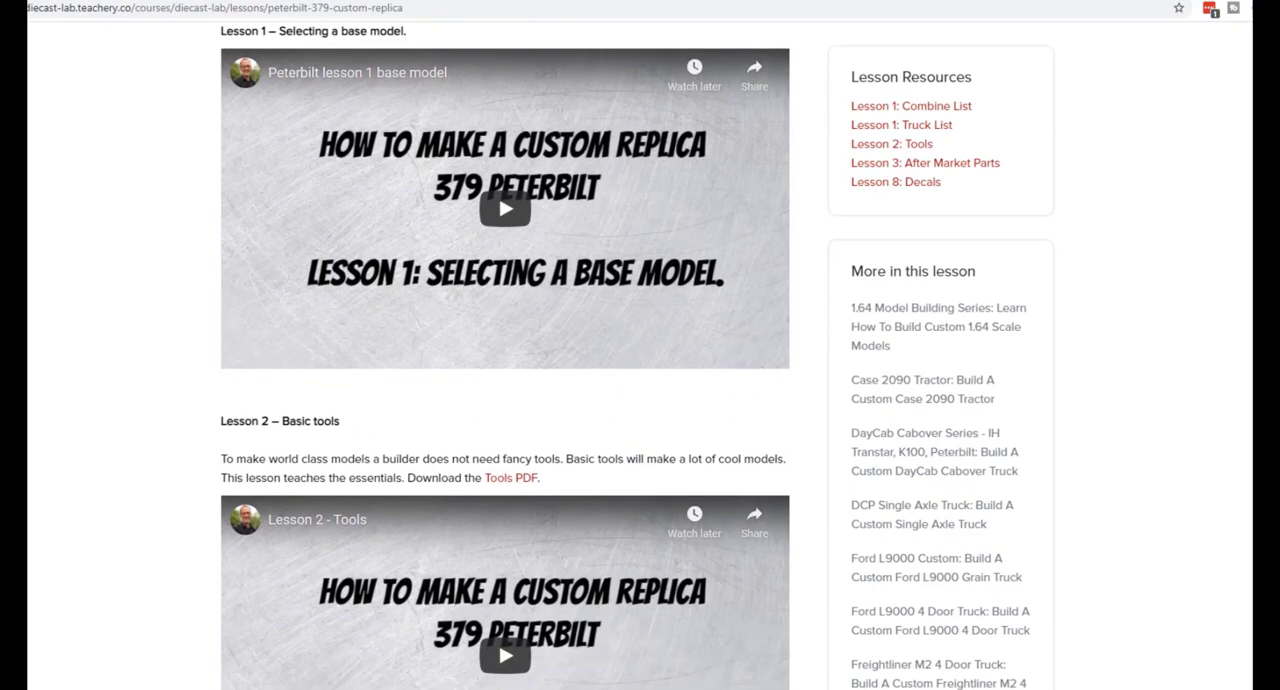